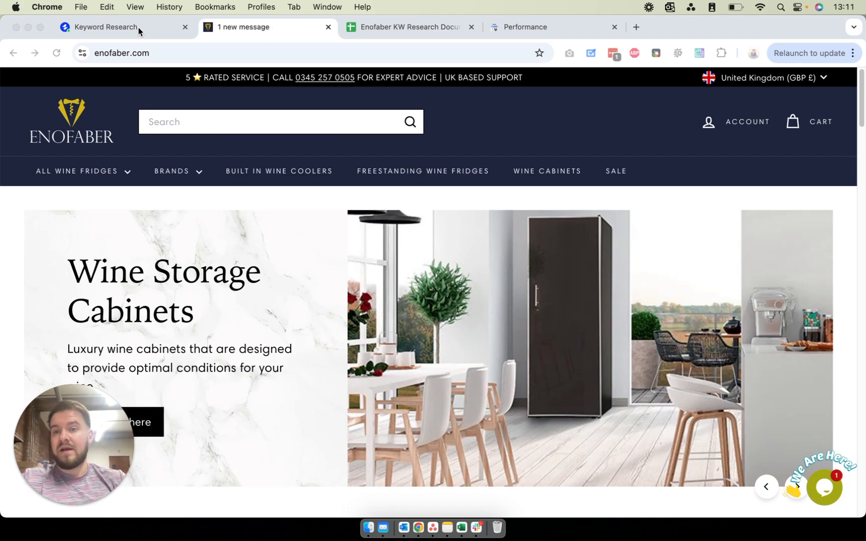
Switch to the Enofaber KW Research Document and review its Collections, Competitiors and Variables sheets
left_click(142, 27)
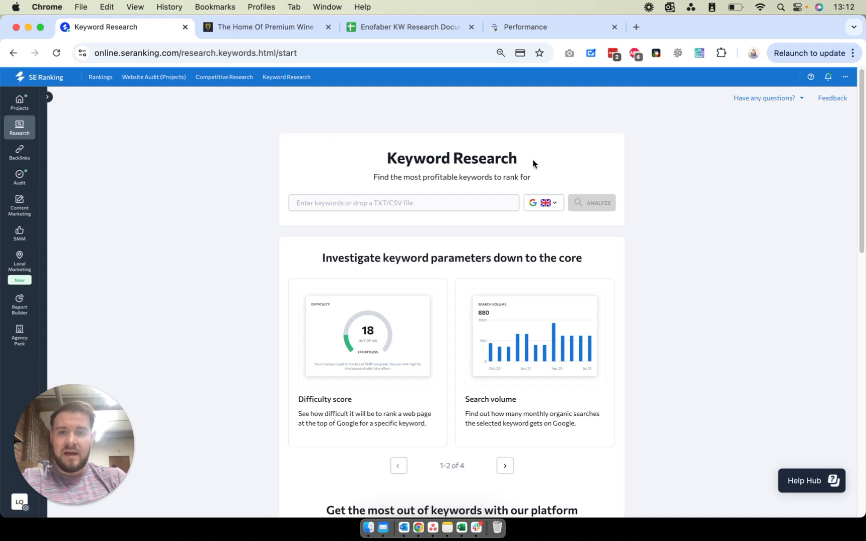
left_click(420, 26)
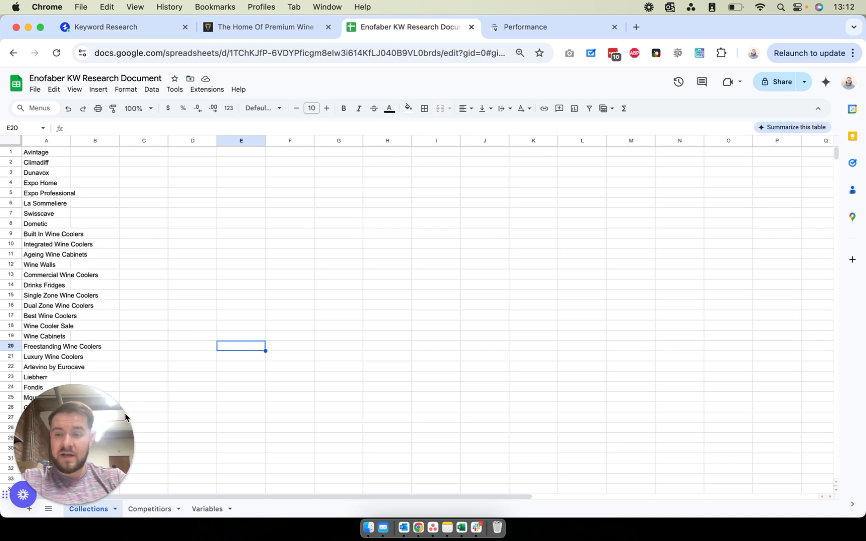
left_click_drag(104, 440, 825, 435)
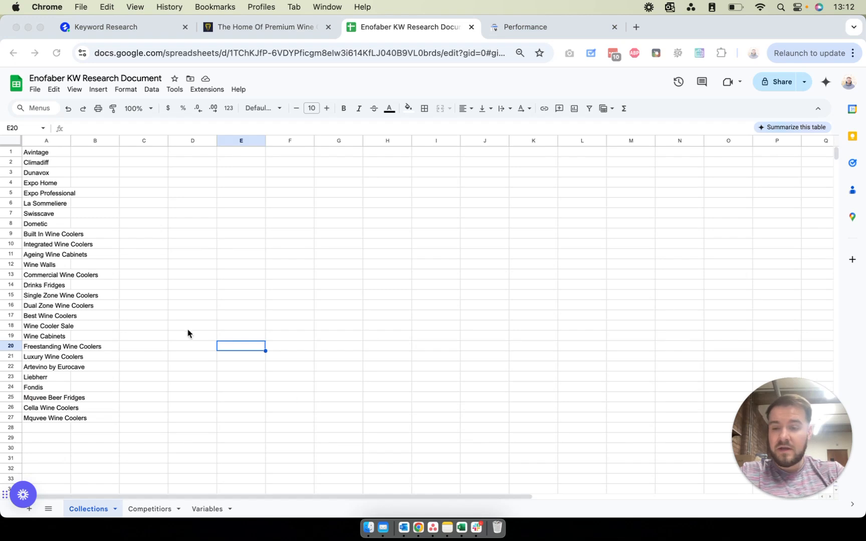
left_click(116, 371)
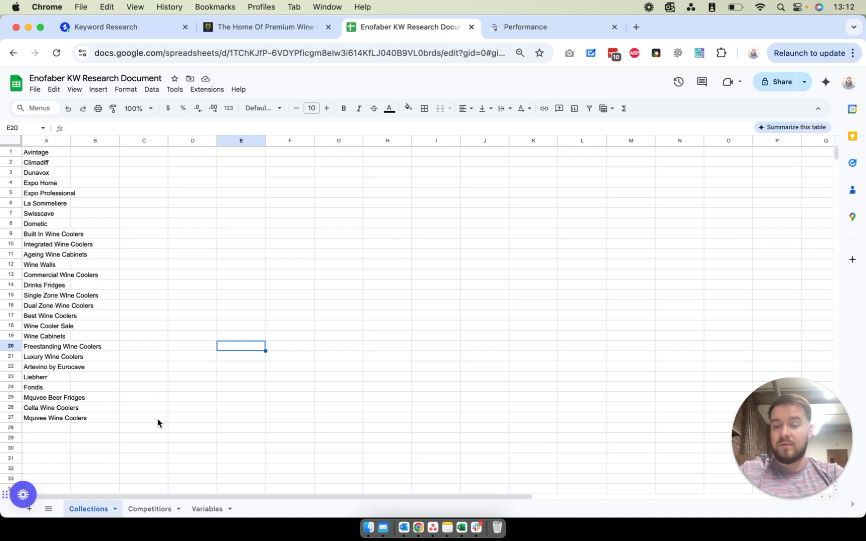
left_click(143, 510)
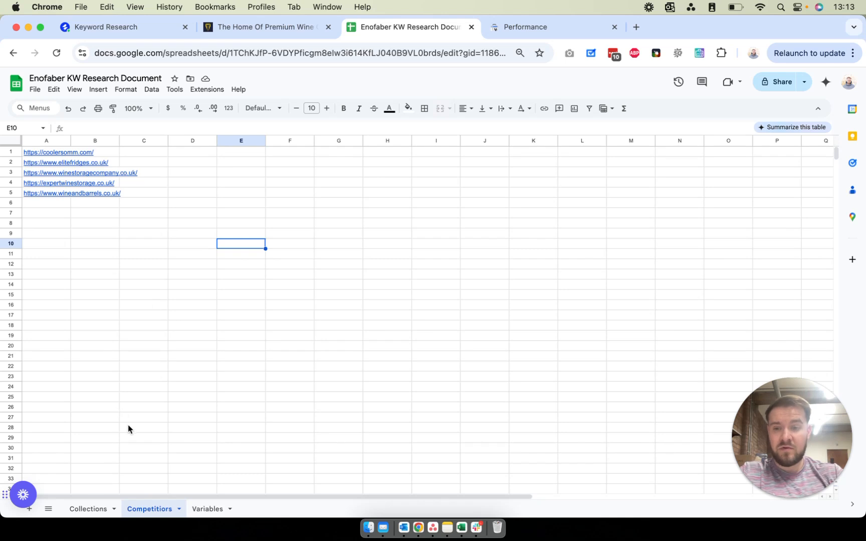
left_click(83, 509)
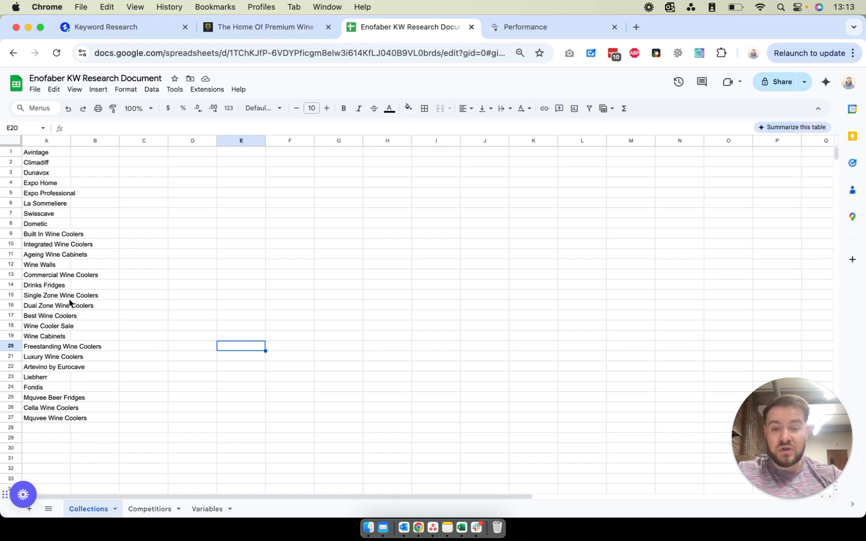
left_click(217, 511)
left_click(250, 376)
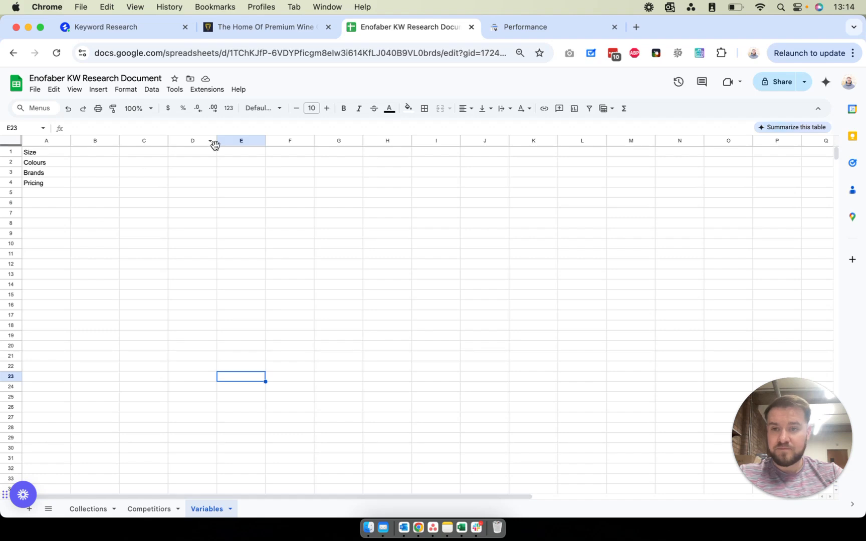
Check the All Wine Fridges categories on the Enofaber website, and return to the research document's Collections sheet
left_click(259, 30)
mouse_move(80, 173)
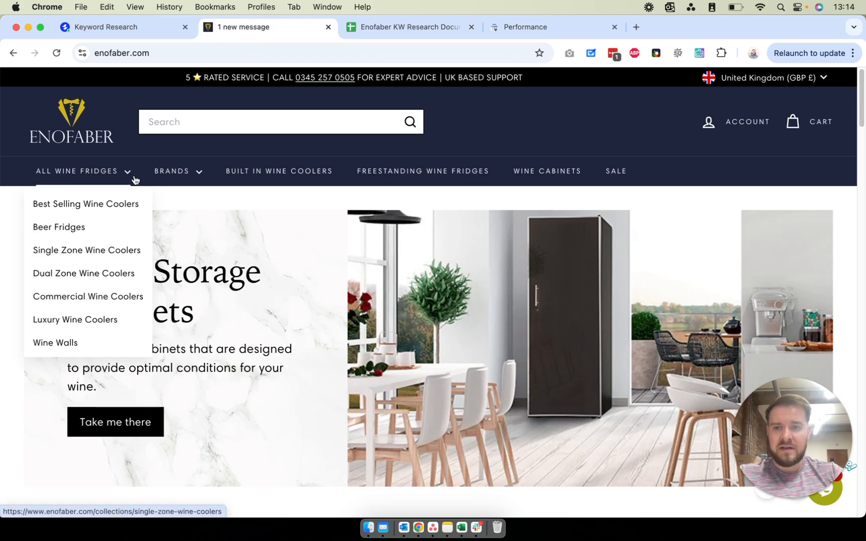
left_click(414, 29)
left_click(89, 509)
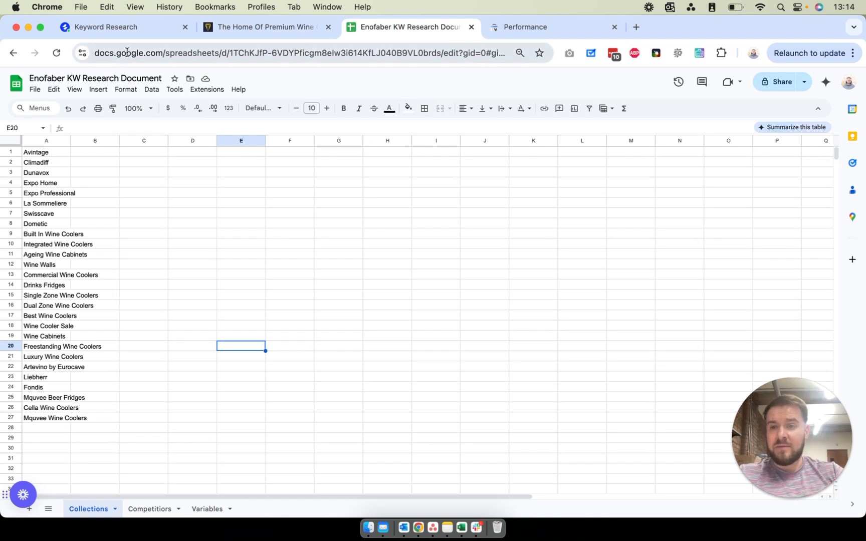
Switch to SE Ranking, view the Enofaber list in Keyword Manager, and return to the Keyword Research start page
left_click(149, 24)
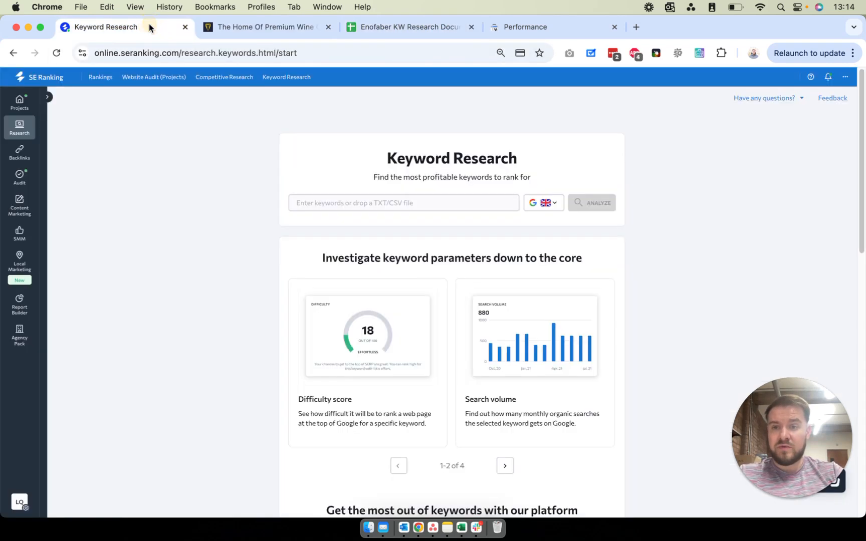
left_click(20, 128)
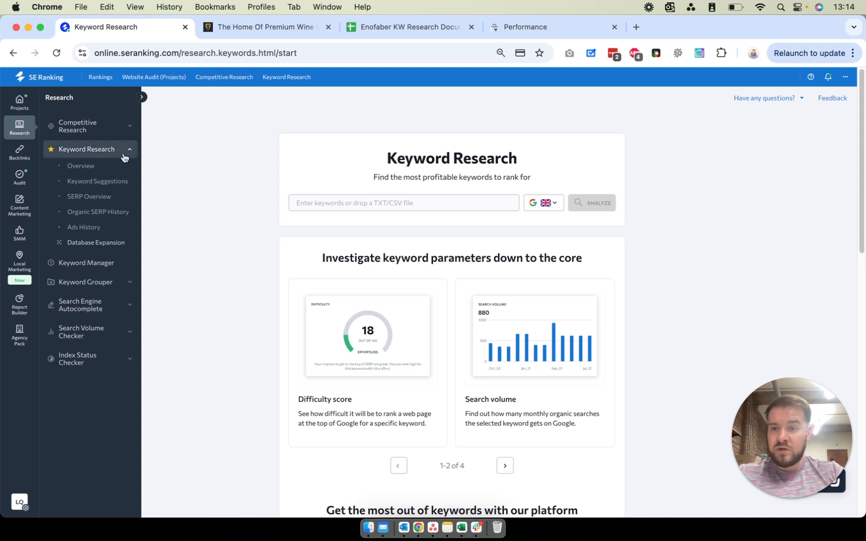
left_click(125, 261)
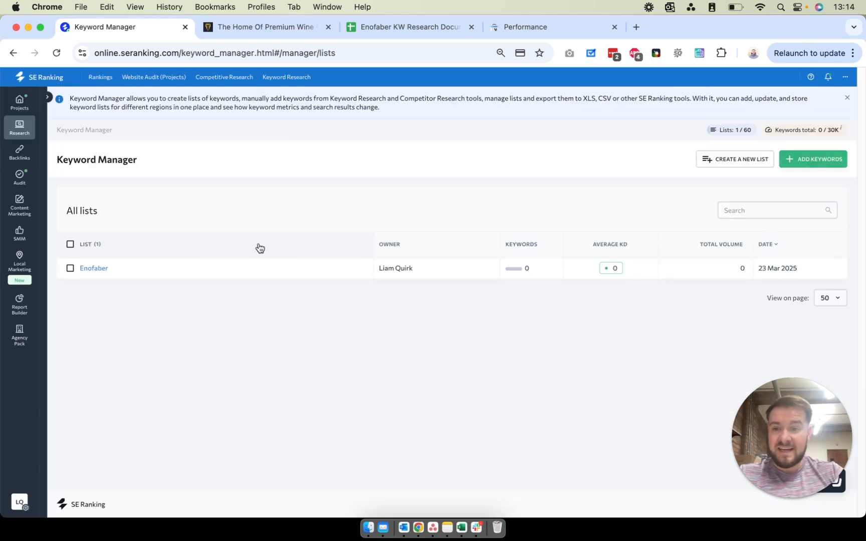
left_click(93, 269)
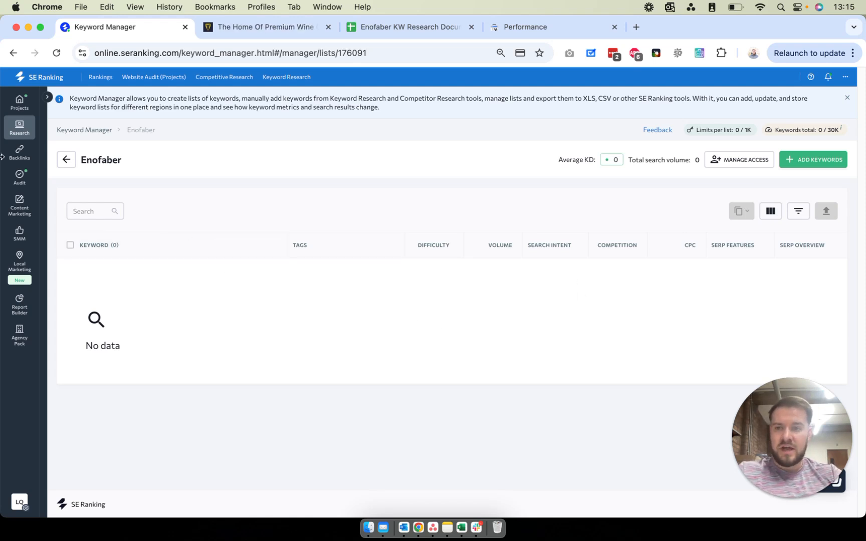
mouse_move(20, 150)
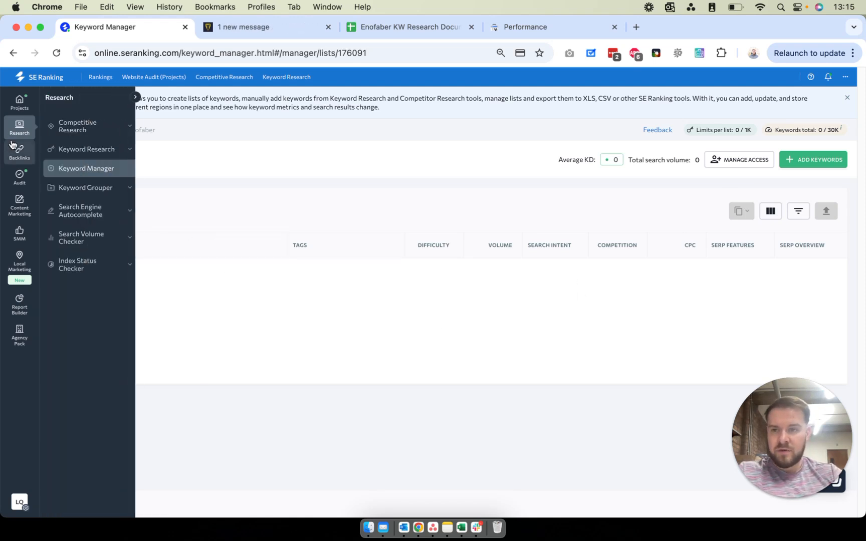
left_click(84, 149)
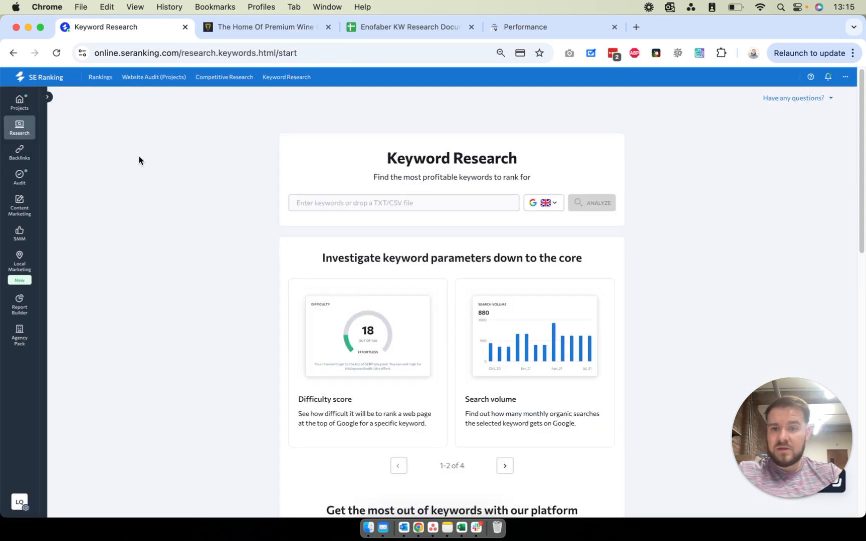
Check the Collections sheet of the research document and search Google for "wine coolers" in a new browser tab
left_click(436, 37)
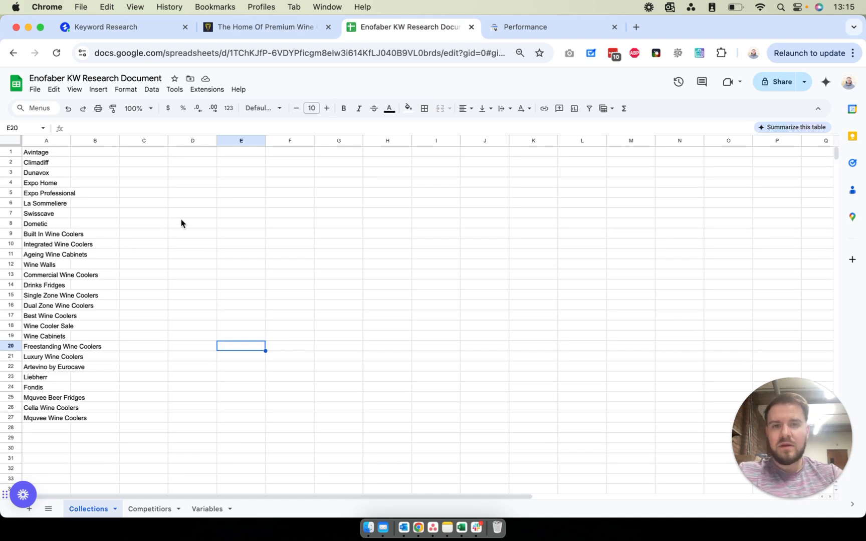
left_click(636, 26)
type("wine coolers")
key("Return")
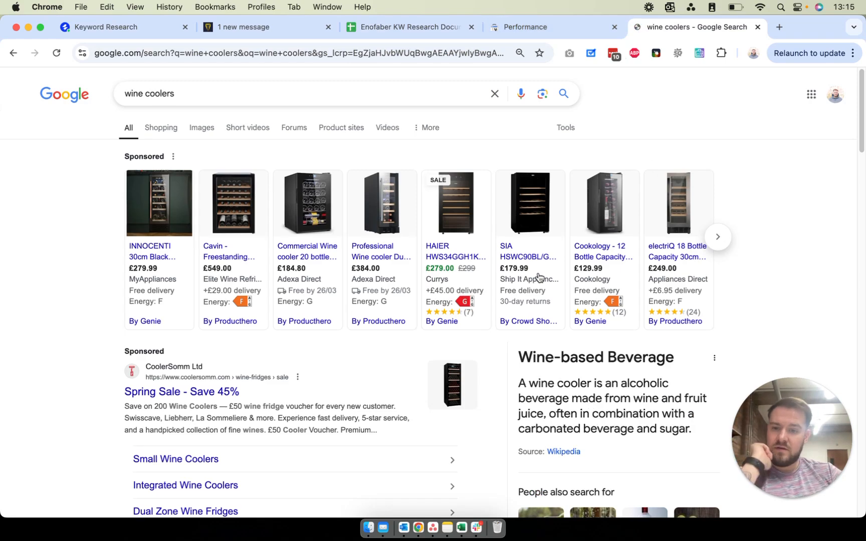
Examine the Google results for "wine coolers", including the ads, competing retailers' category pages and related questions
scroll(546, 281, "down", 7)
scroll(452, 218, "up", 4)
scroll(453, 217, "down", 3)
scroll(276, 255, "up", 2)
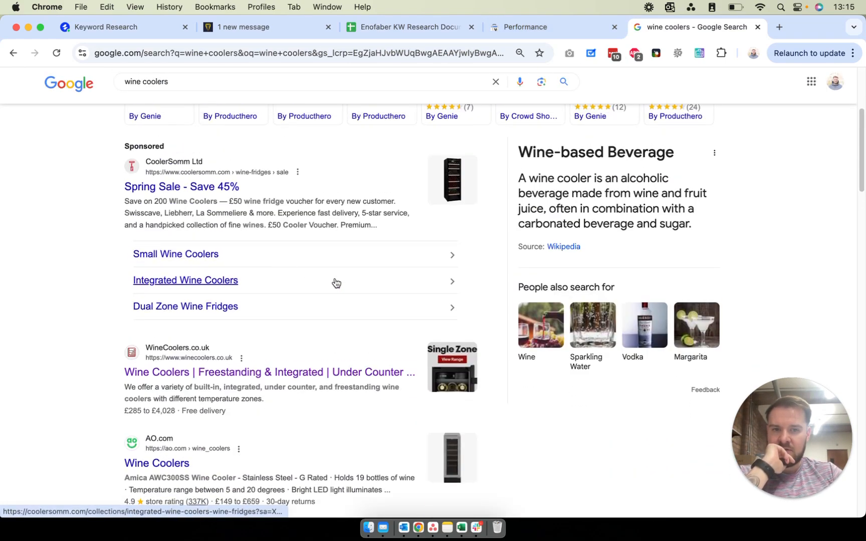
scroll(335, 283, "down", 4)
scroll(328, 258, "down", 1)
scroll(326, 255, "down", 2)
scroll(331, 190, "up", 1)
scroll(331, 190, "up", 2)
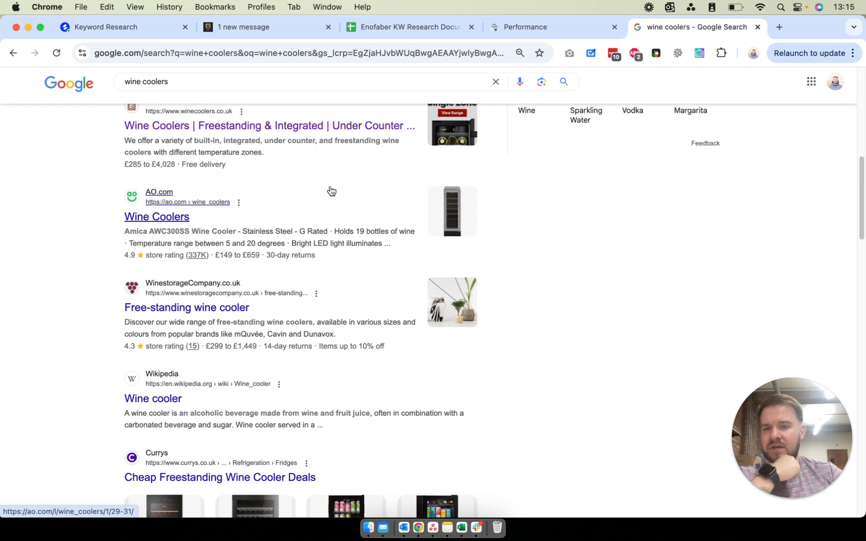
scroll(330, 191, "down", 3)
scroll(322, 193, "down", 4)
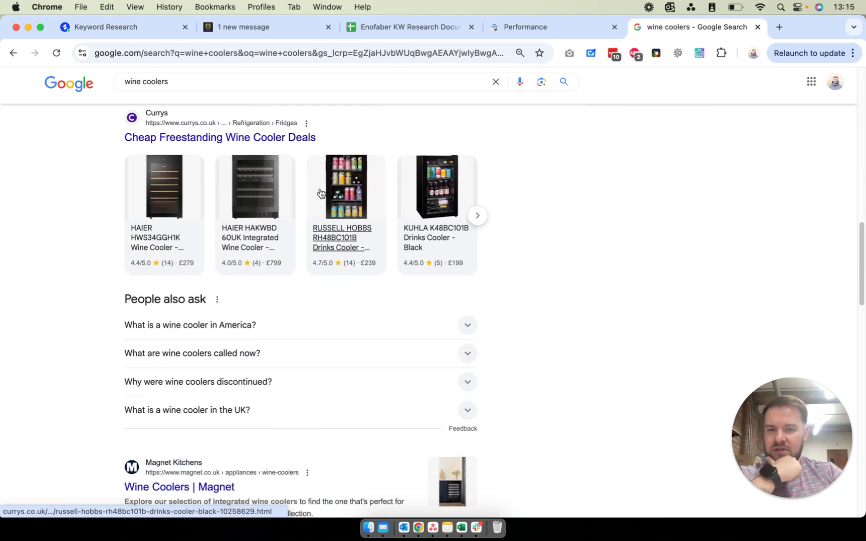
scroll(321, 193, "down", 6)
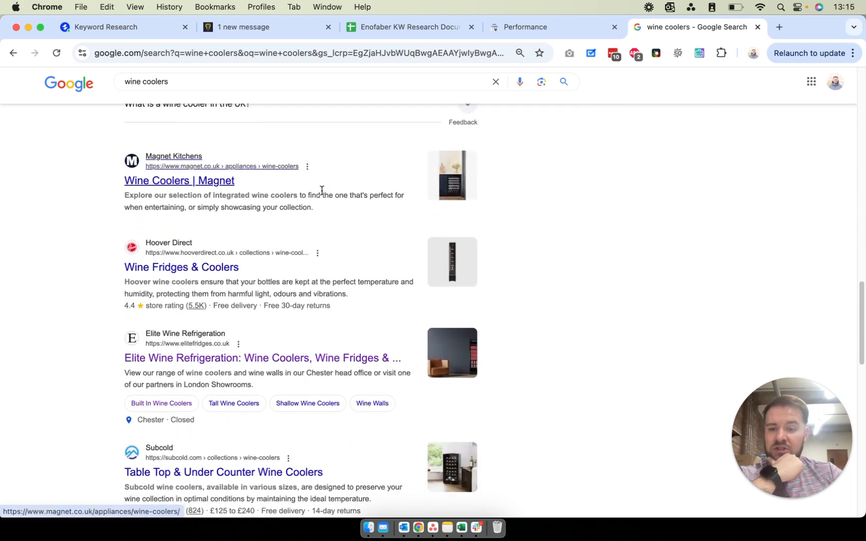
scroll(322, 194, "down", 7)
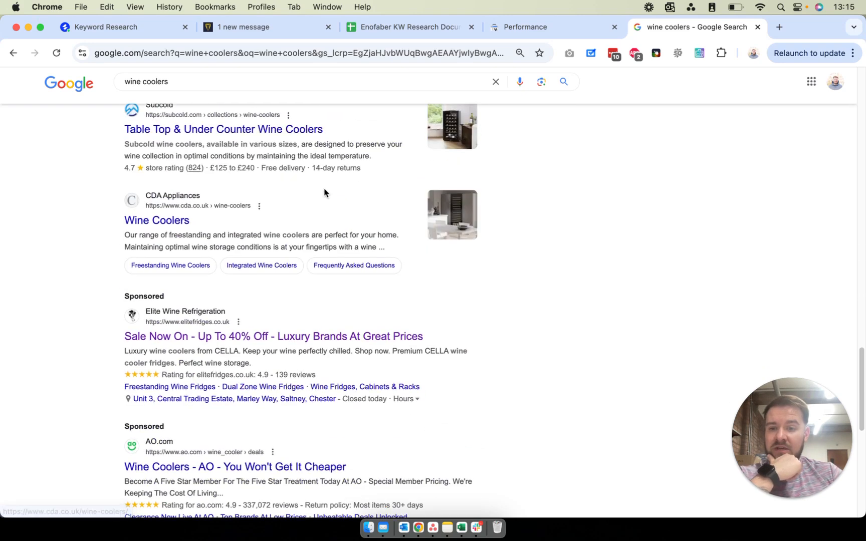
scroll(324, 192, "up", 9)
scroll(324, 193, "up", 1)
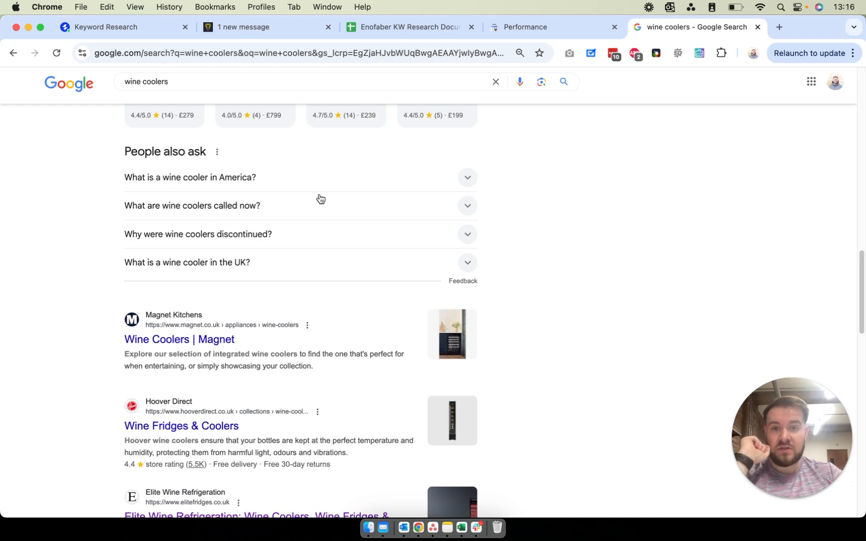
Switch back to SE Ranking's Keyword Research and analyze the keyword "wine cooler" for Google UK
left_click(124, 34)
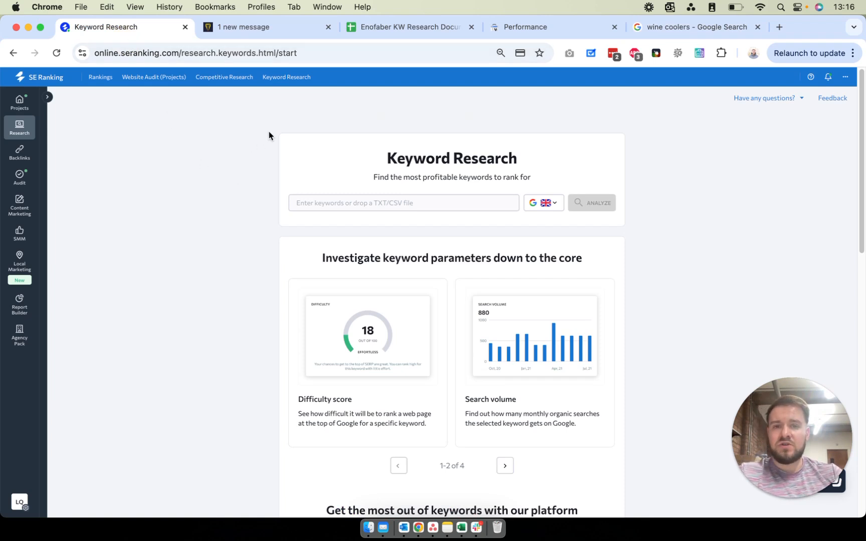
left_click(361, 203)
type("wine")
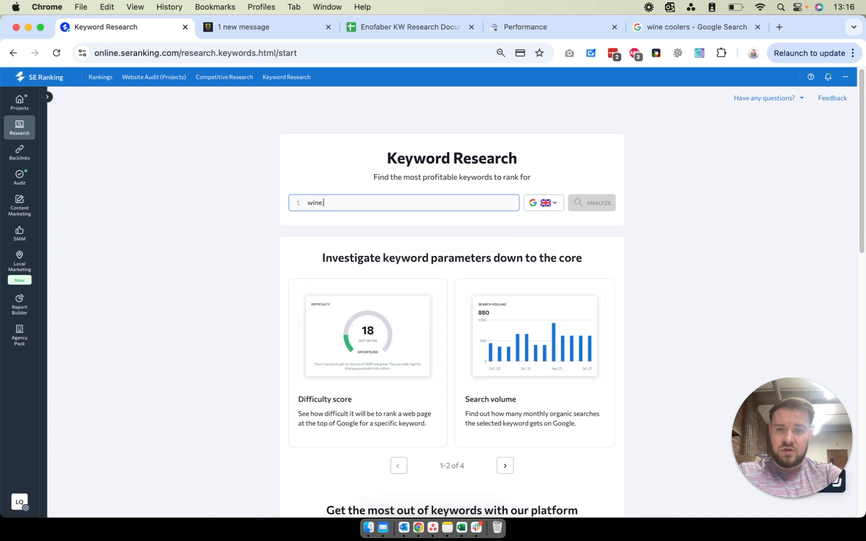
type(" cooler")
key("Return")
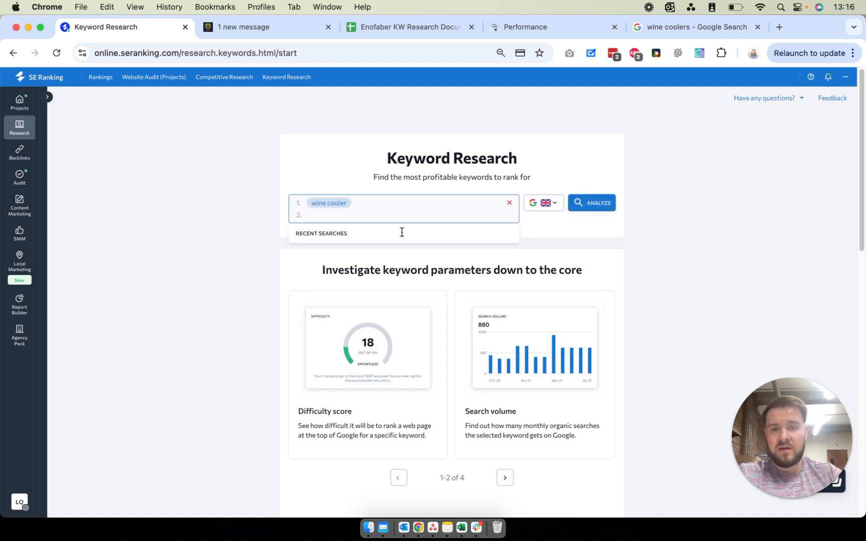
left_click(592, 203)
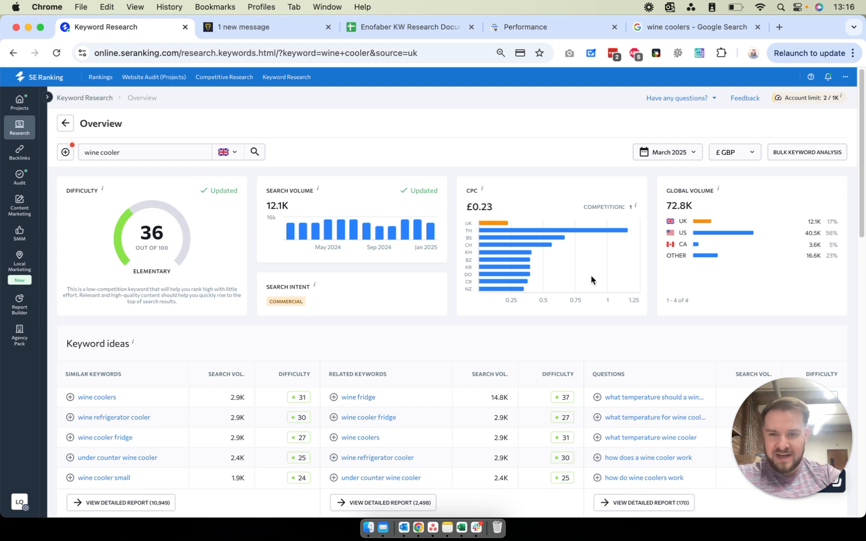
Review the "wine cooler" keyword ideas, open the detailed report of similar keywords, and look through its suggestions
scroll(190, 354, "down", 1)
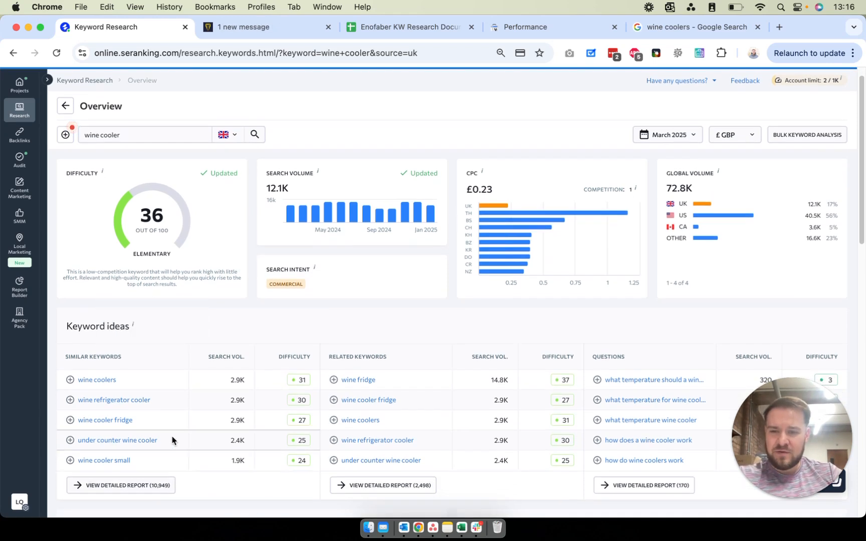
scroll(154, 399, "down", 1)
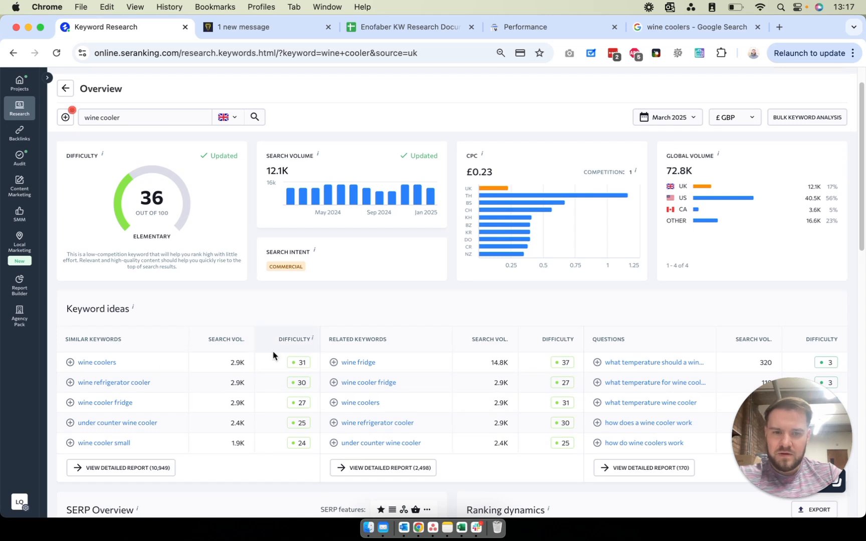
scroll(253, 330, "down", 1)
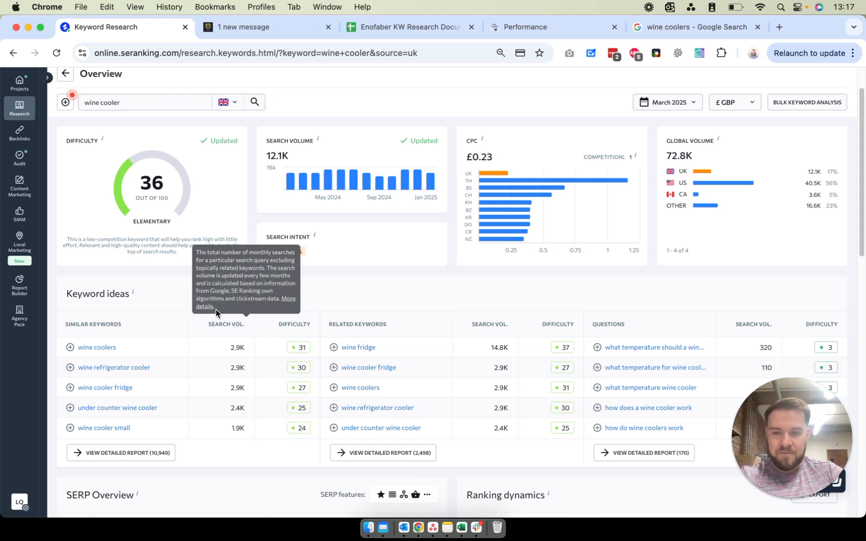
scroll(253, 350, "down", 2)
scroll(241, 358, "down", 5)
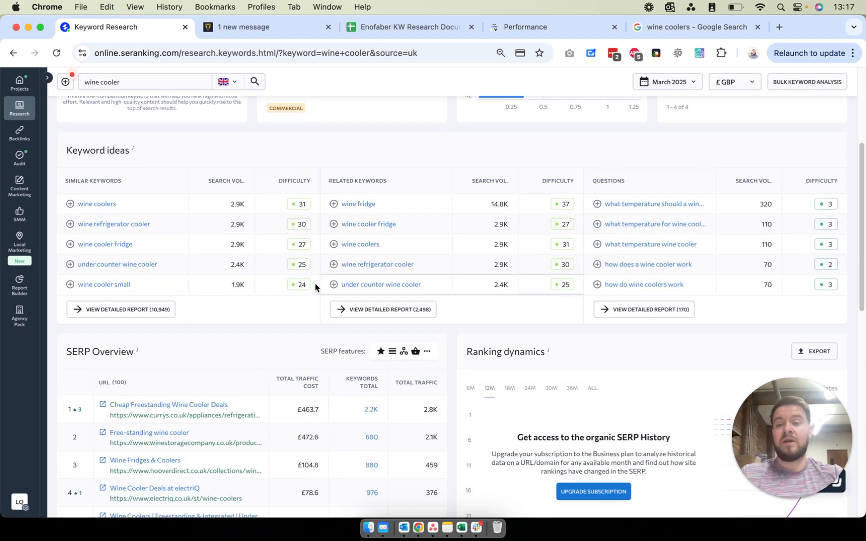
left_click(100, 309)
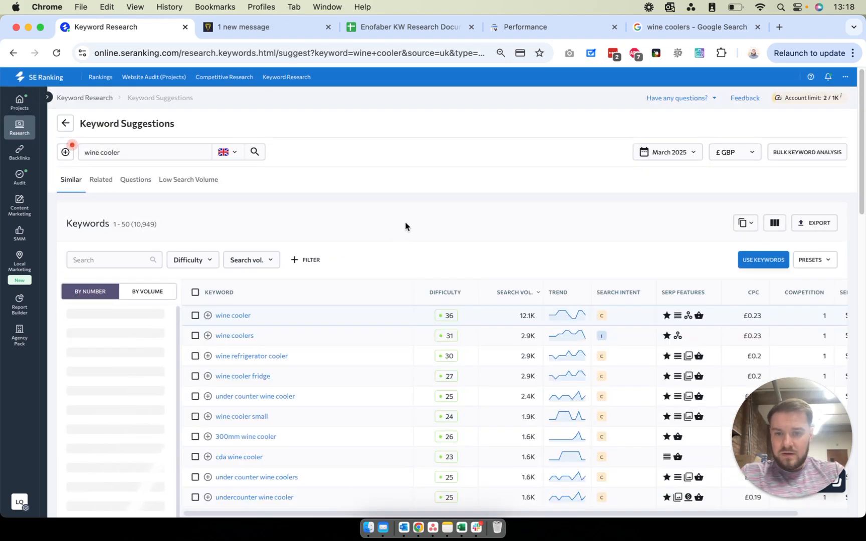
scroll(404, 227, "down", 2)
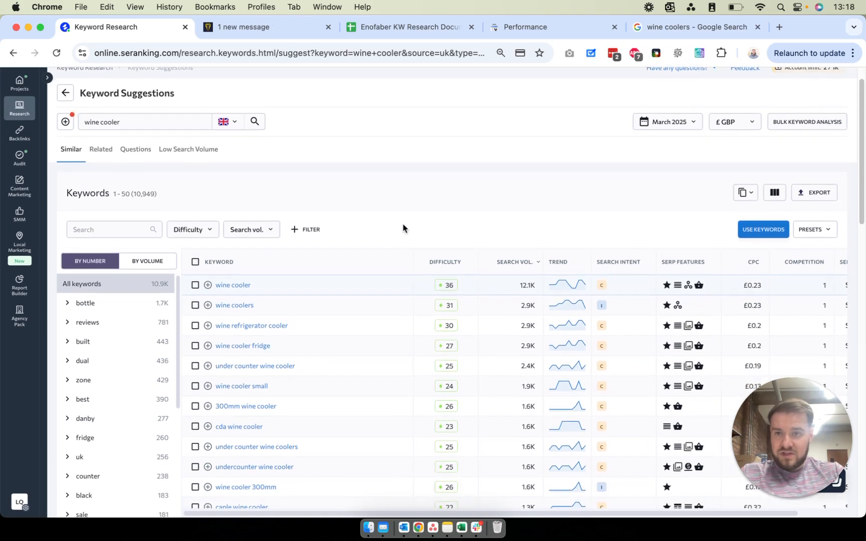
scroll(402, 228, "down", 5)
scroll(404, 227, "down", 5)
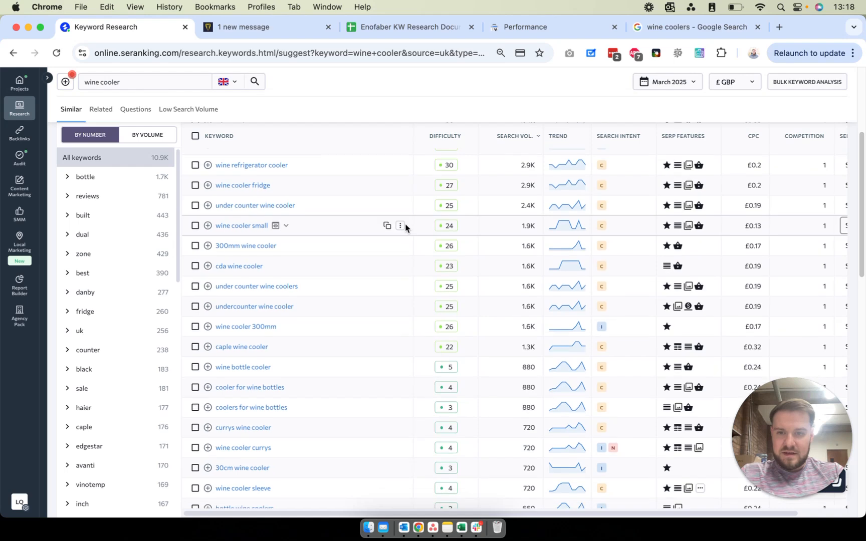
scroll(400, 230, "down", 6)
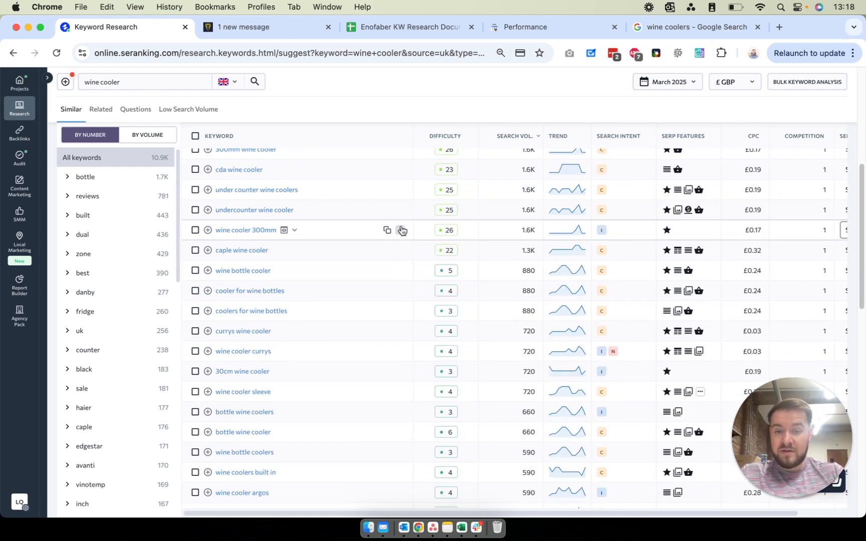
Add a search intent filter to the similar keywords report for "wine cooler"
scroll(402, 231, "down", 12)
scroll(403, 230, "up", 20)
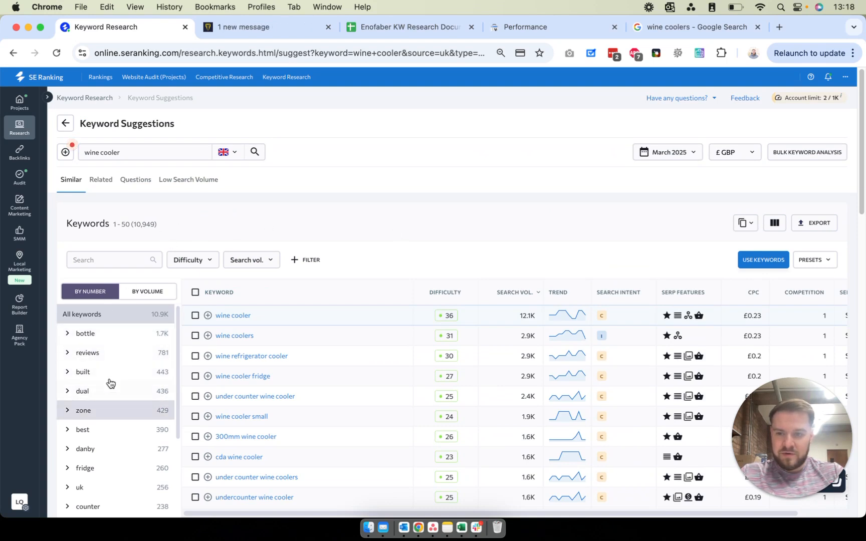
scroll(108, 382, "down", 3)
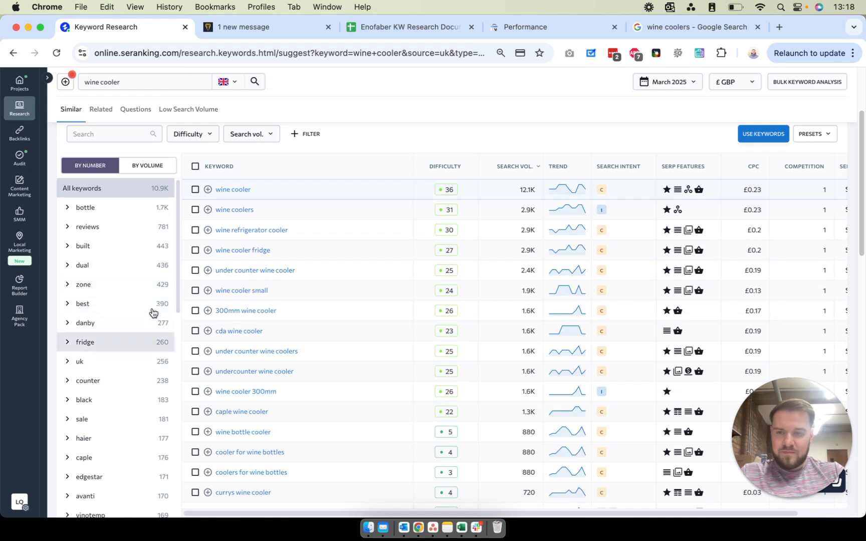
scroll(195, 239, "up", 1)
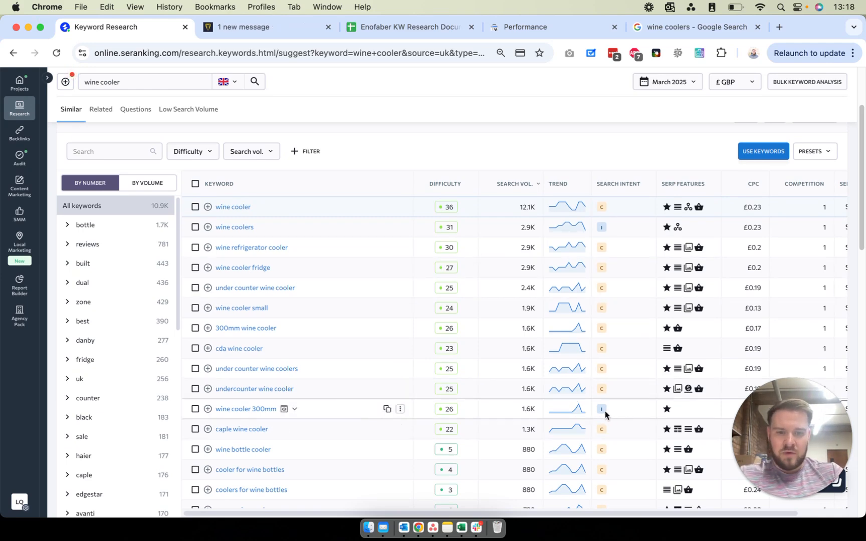
scroll(618, 206, "up", 3)
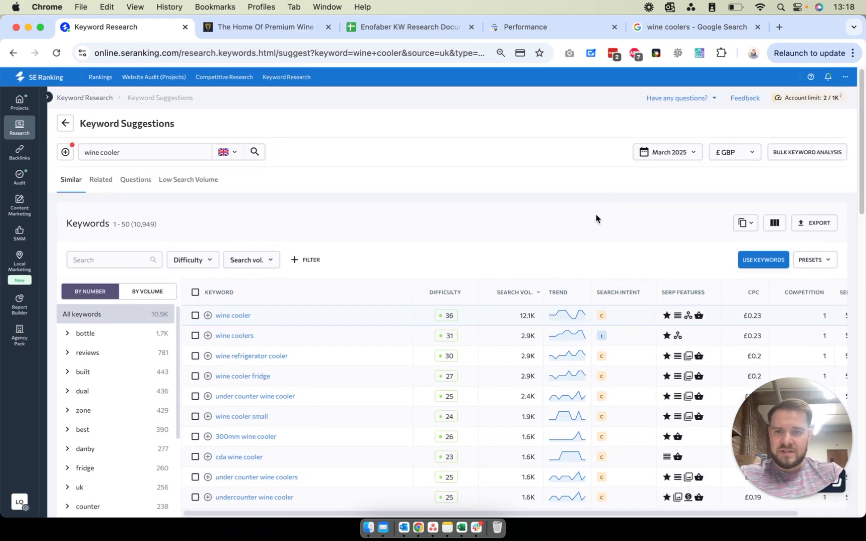
left_click(311, 259)
scroll(330, 306, "down", 2)
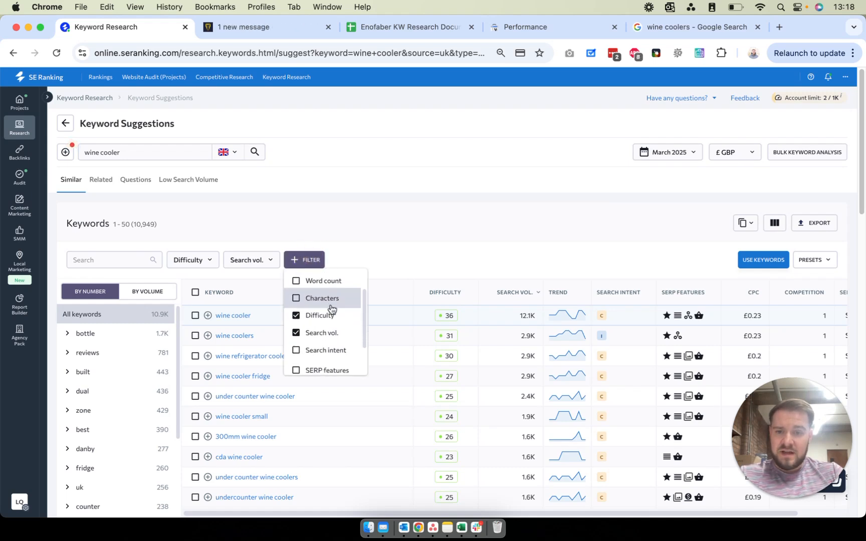
left_click(305, 345)
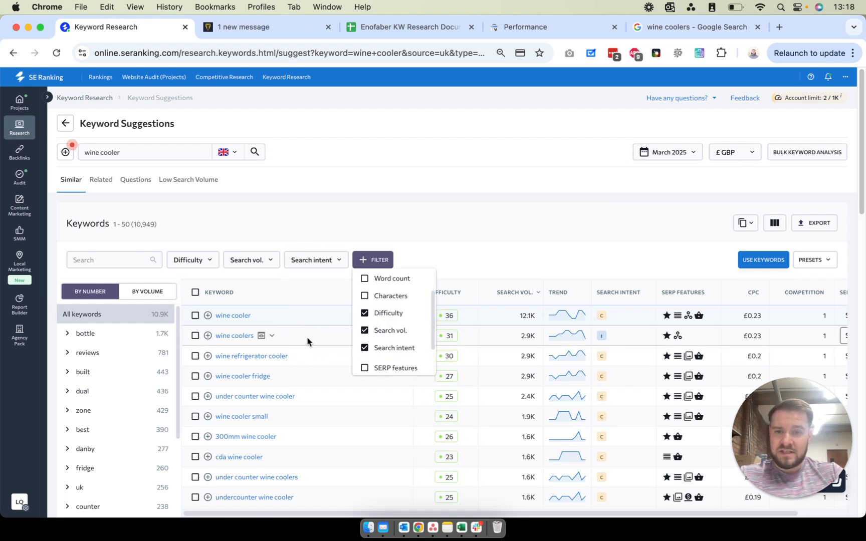
left_click(401, 233)
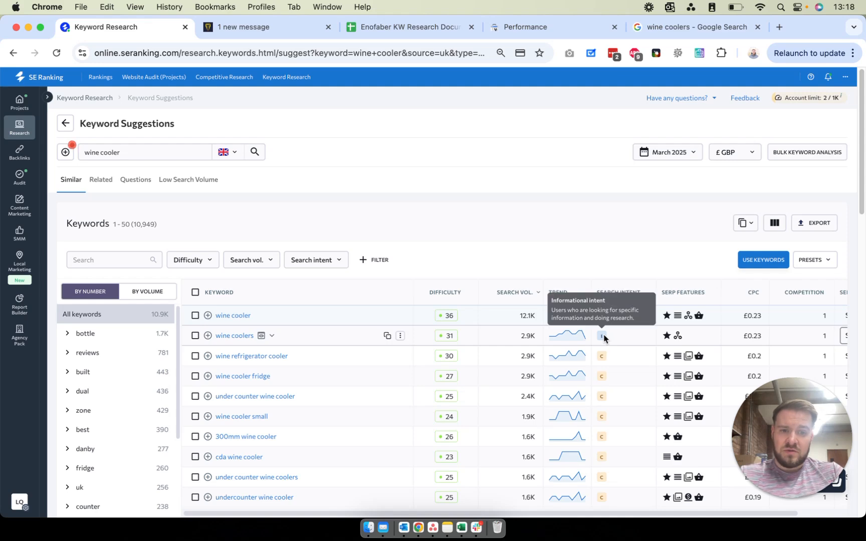
Examine the search intent labels of the similar keywords, including the informational and navigational ones
scroll(603, 337, "down", 10)
mouse_move(612, 351)
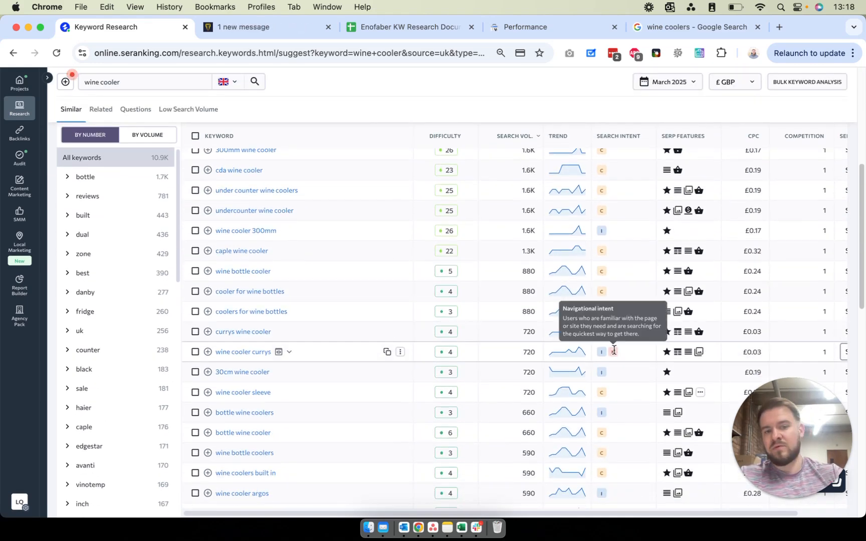
scroll(600, 350, "down", 10)
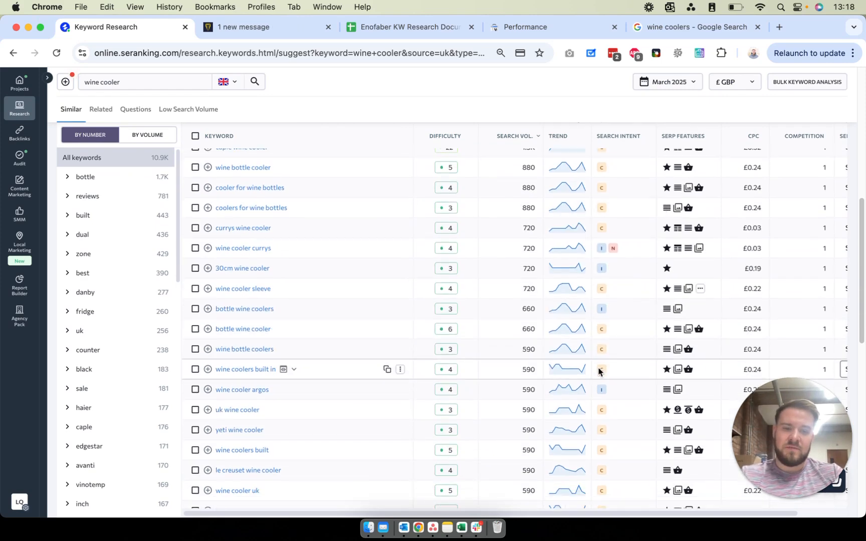
scroll(601, 369, "down", 3)
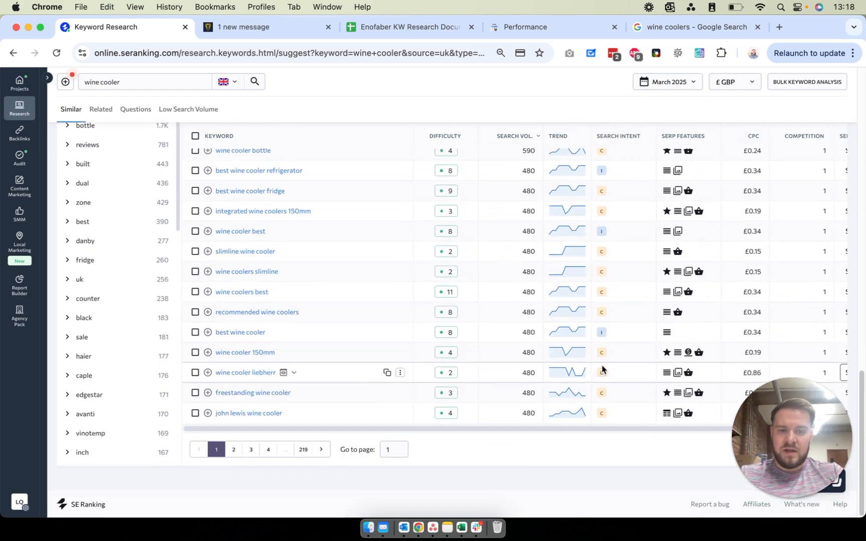
scroll(606, 346, "up", 10)
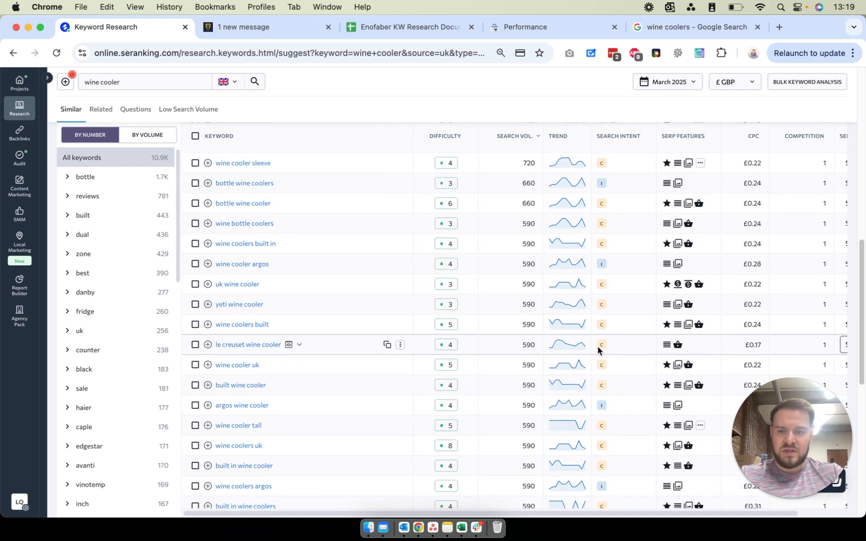
scroll(521, 315, "up", 8)
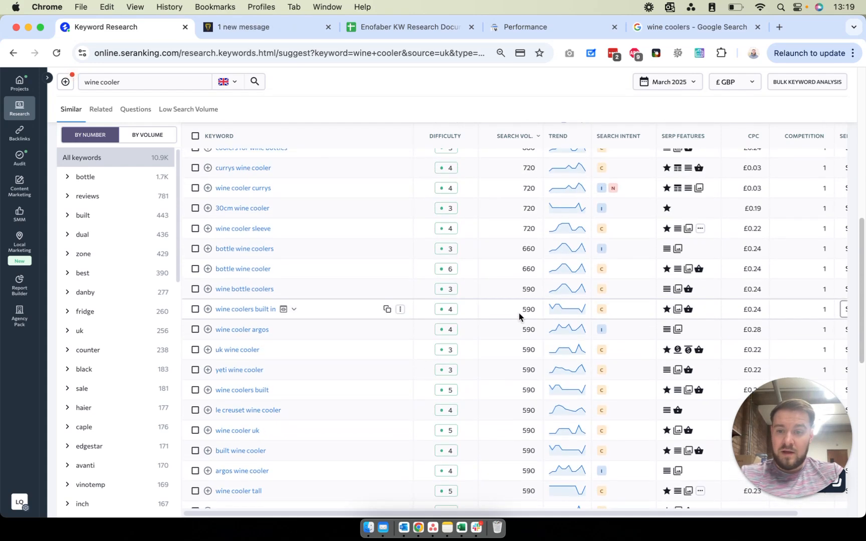
scroll(520, 317, "up", 2)
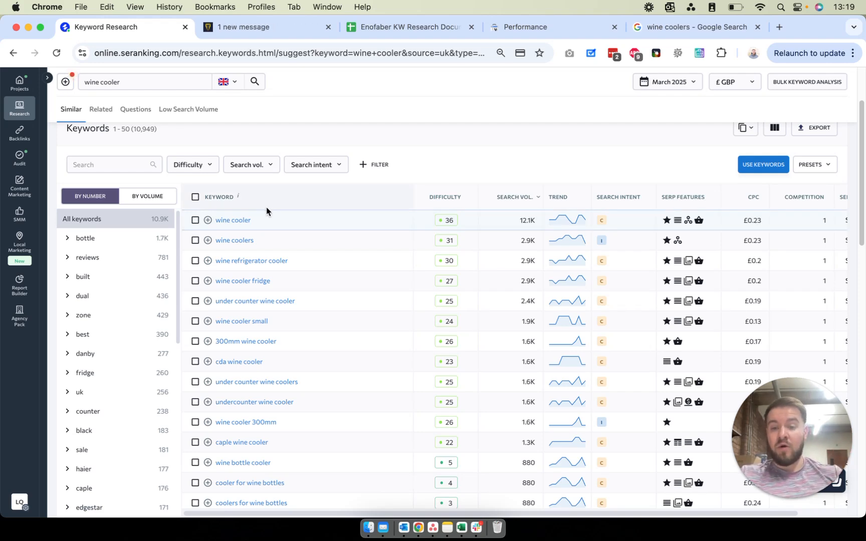
Look through the first page of similar keywords for relevant product terms and for brand or competitor names
scroll(263, 225, "down", 5)
scroll(258, 250, "up", 4)
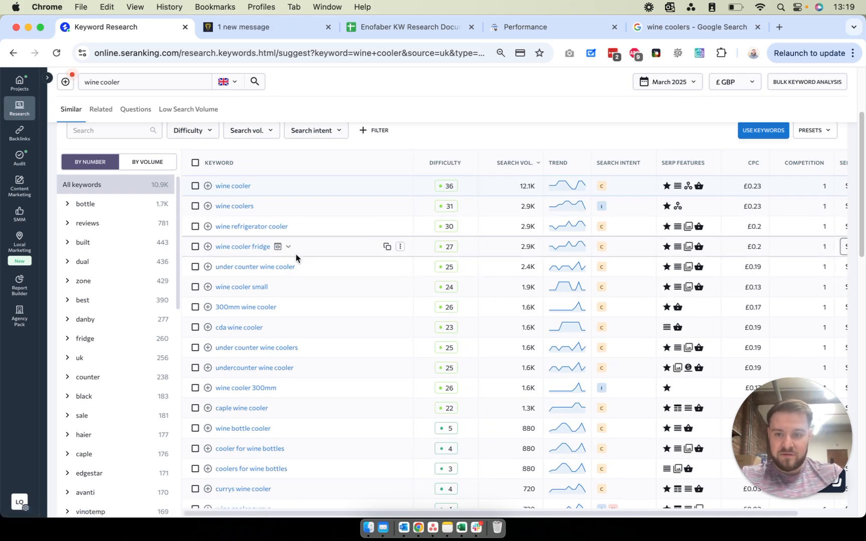
scroll(354, 296, "up", 1)
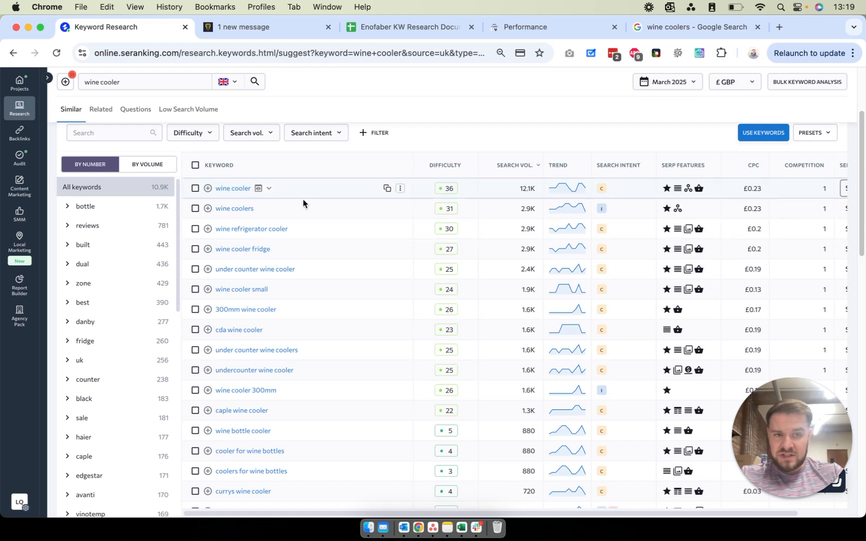
scroll(260, 203, "down", 3)
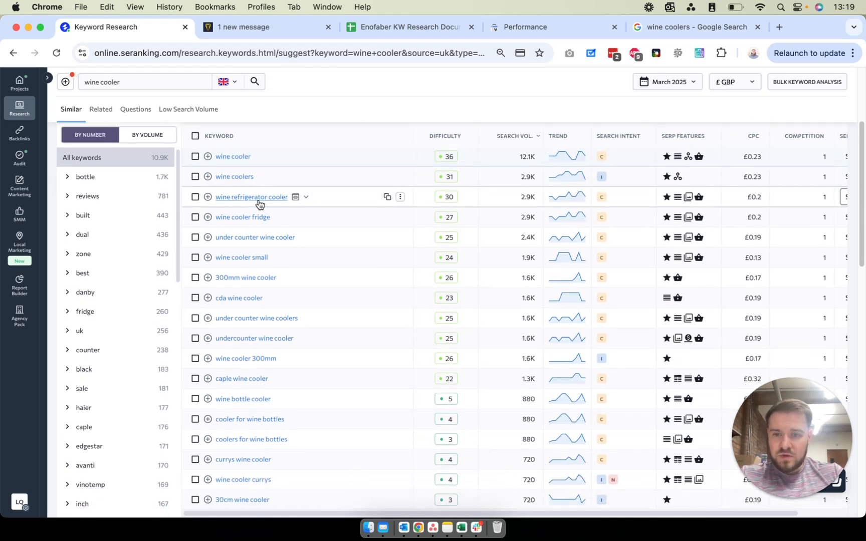
scroll(301, 321, "down", 2)
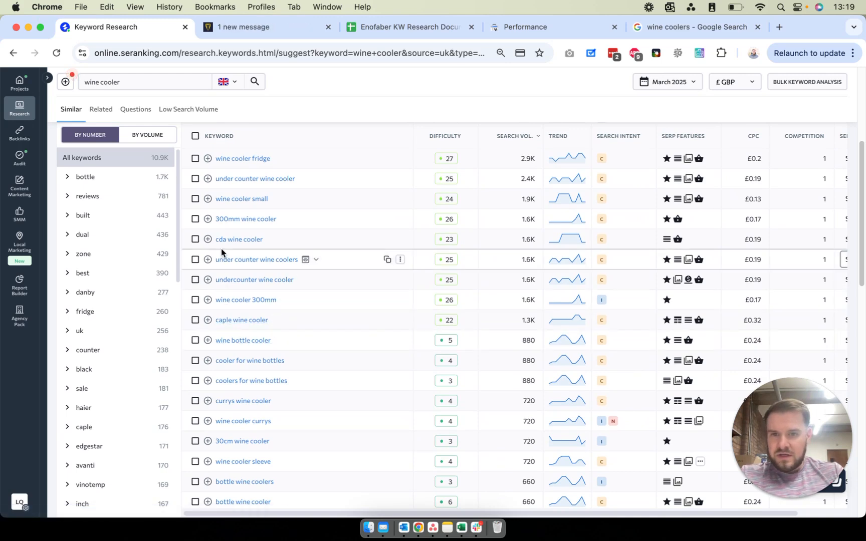
scroll(240, 271, "down", 8)
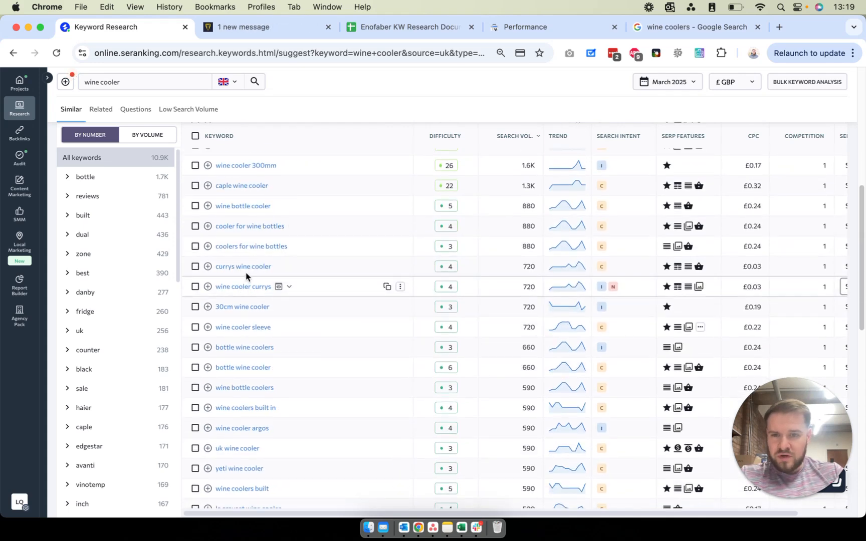
scroll(246, 276, "down", 3)
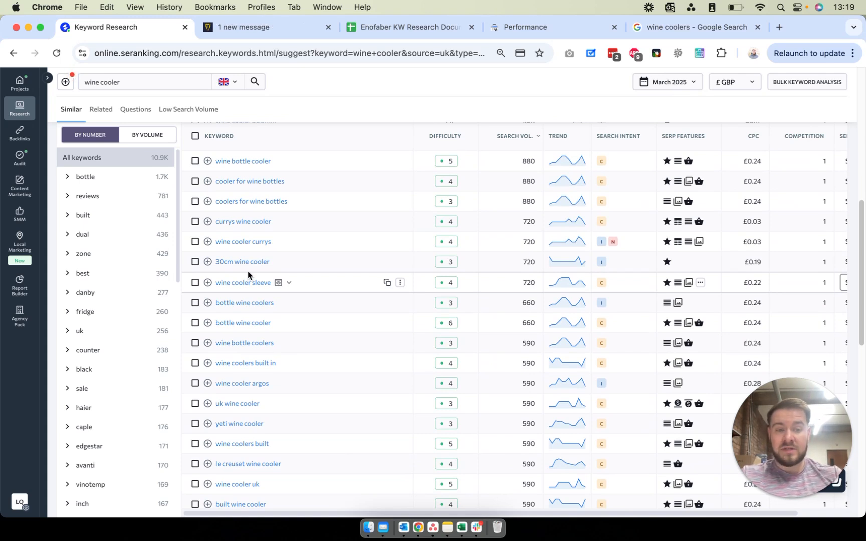
scroll(346, 335, "down", 1)
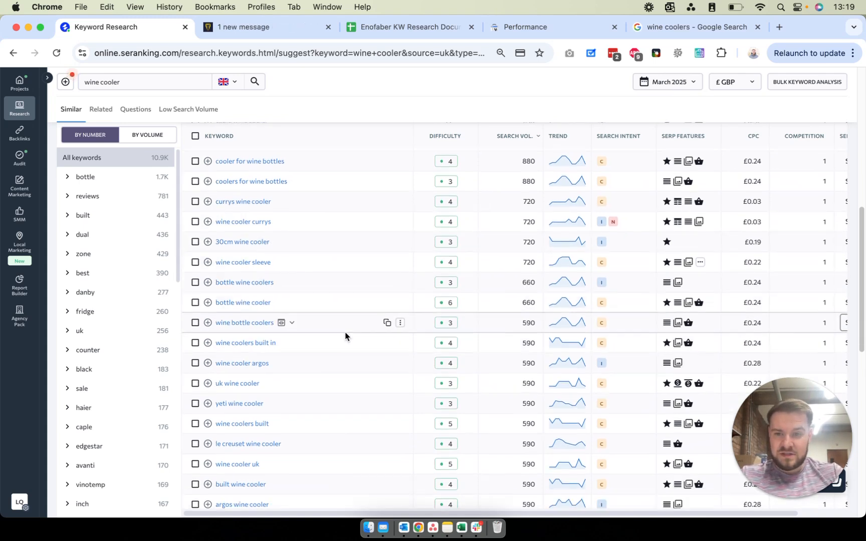
scroll(341, 335, "down", 5)
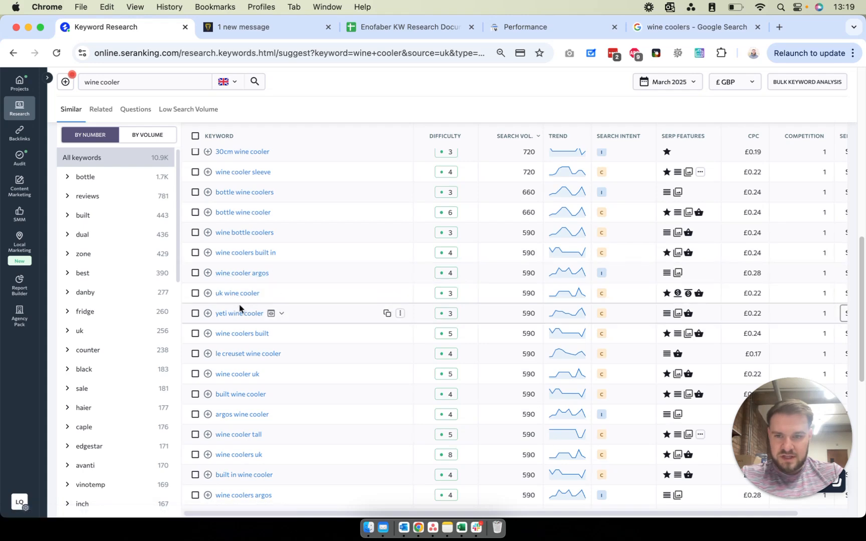
scroll(248, 308, "down", 20)
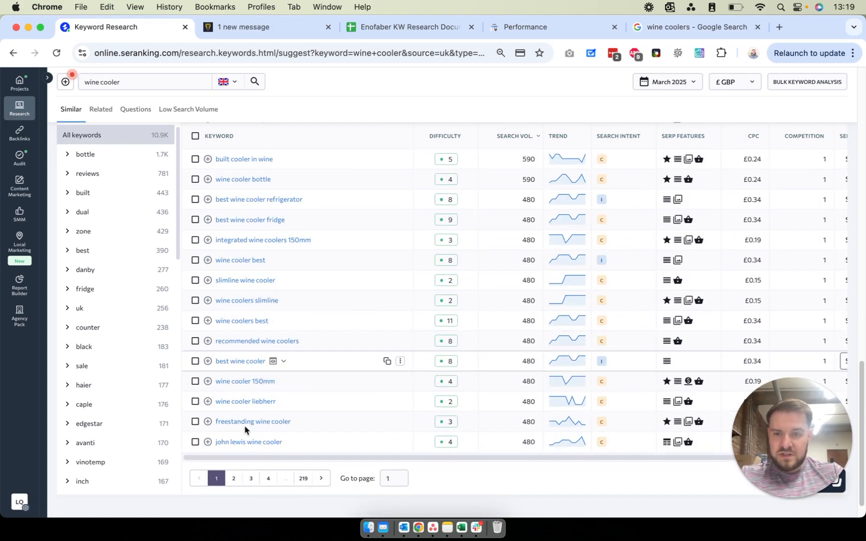
scroll(281, 350, "up", 10)
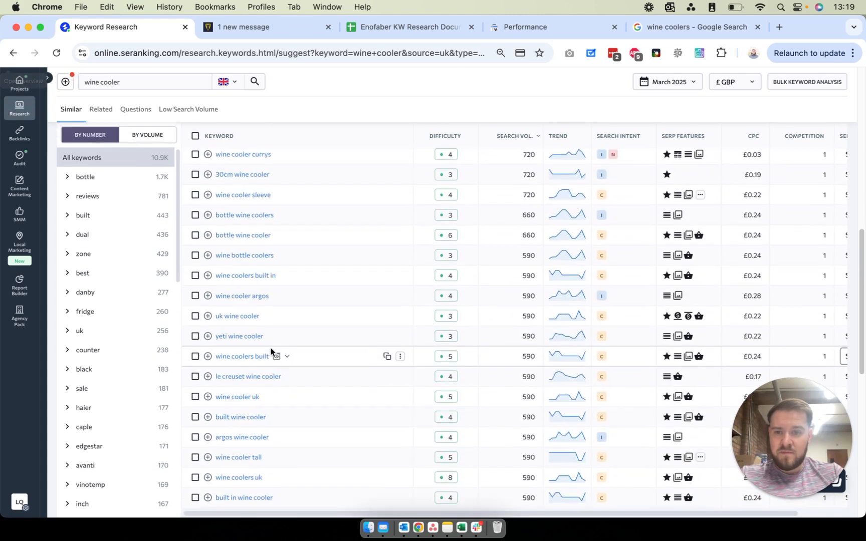
scroll(225, 300, "up", 8)
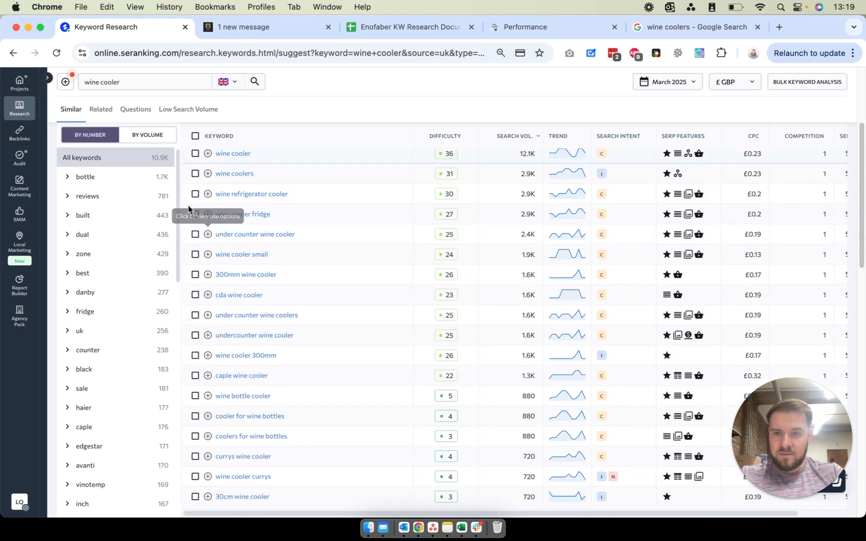
Select all keywords on the first page, excluding the brand terms "cda wine cooler" and "caple wine cooler"
scroll(190, 211, "up", 3)
left_click(196, 211)
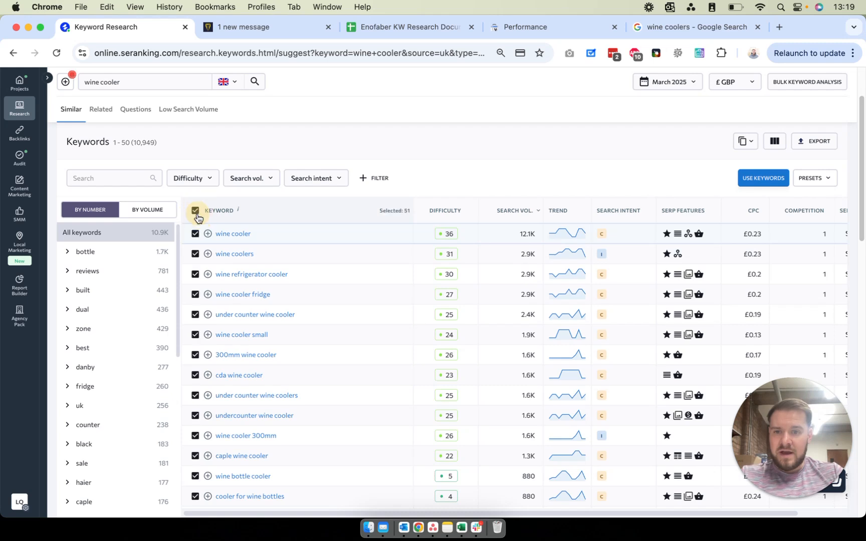
scroll(283, 300, "down", 1)
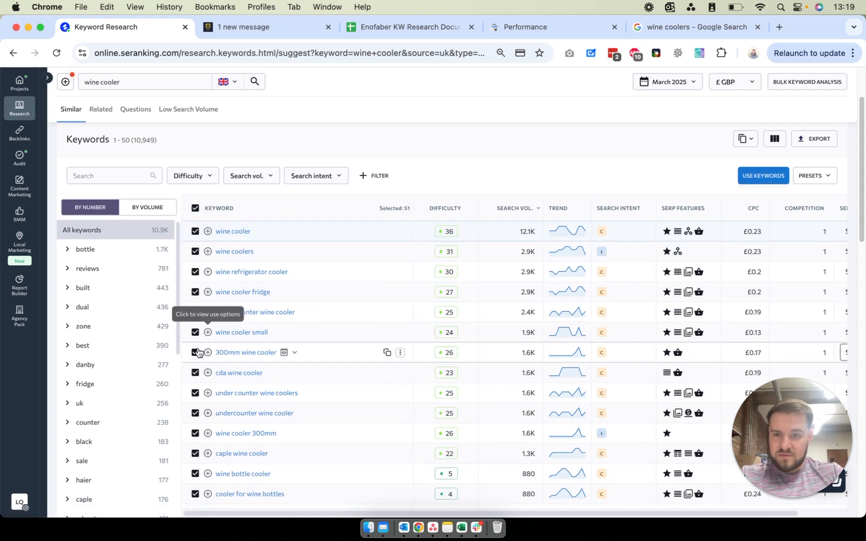
left_click(194, 371)
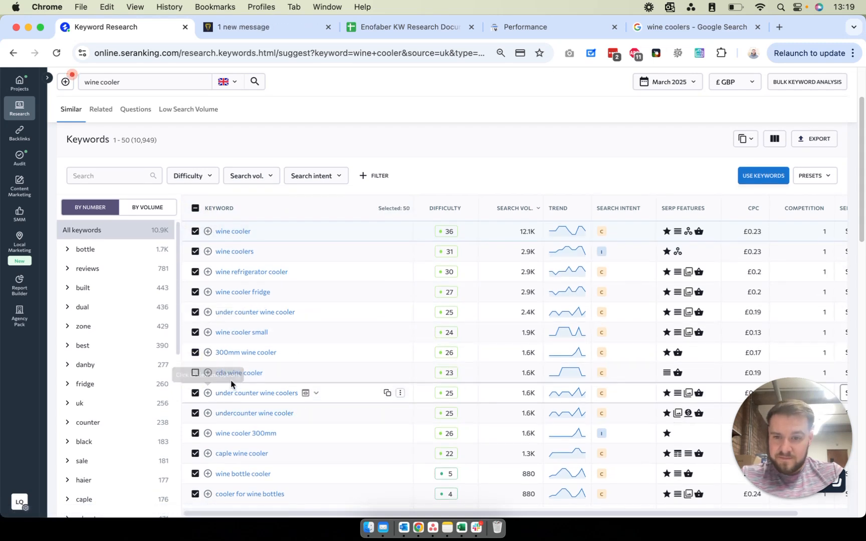
scroll(228, 385, "down", 1)
left_click(196, 435)
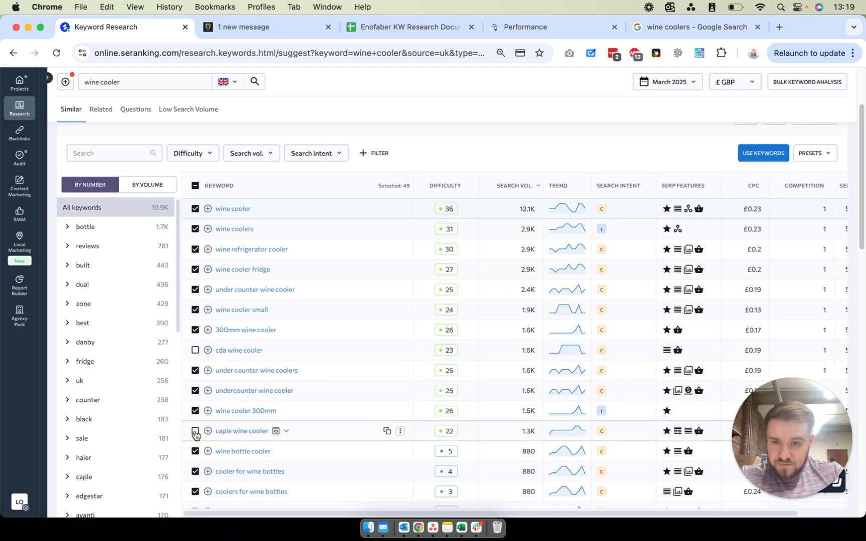
Deselect the competitor keywords "currys wine cooler" and "wine cooler currys"
scroll(249, 414, "down", 1)
scroll(250, 416, "down", 5)
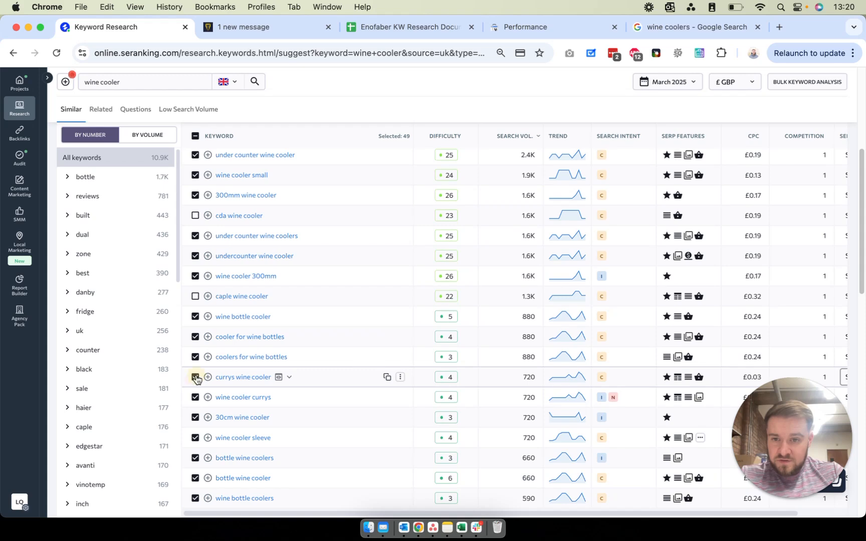
left_click(196, 377)
left_click(196, 397)
Deselect the keywords "wine cooler argos", "yeti wine cooler" and "le creuset wine cooler"
scroll(196, 399, "down", 4)
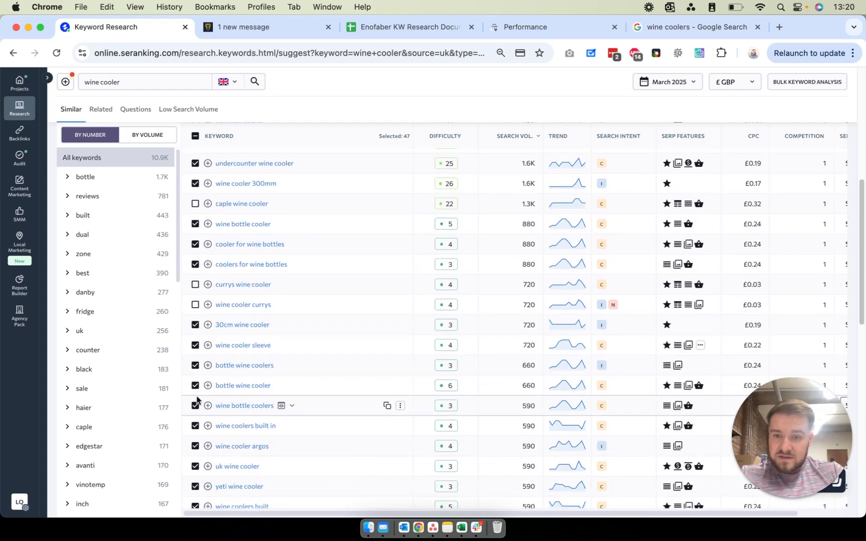
scroll(197, 401, "down", 1)
left_click(194, 432)
scroll(193, 434, "down", 1)
left_click(195, 449)
scroll(200, 441, "down", 1)
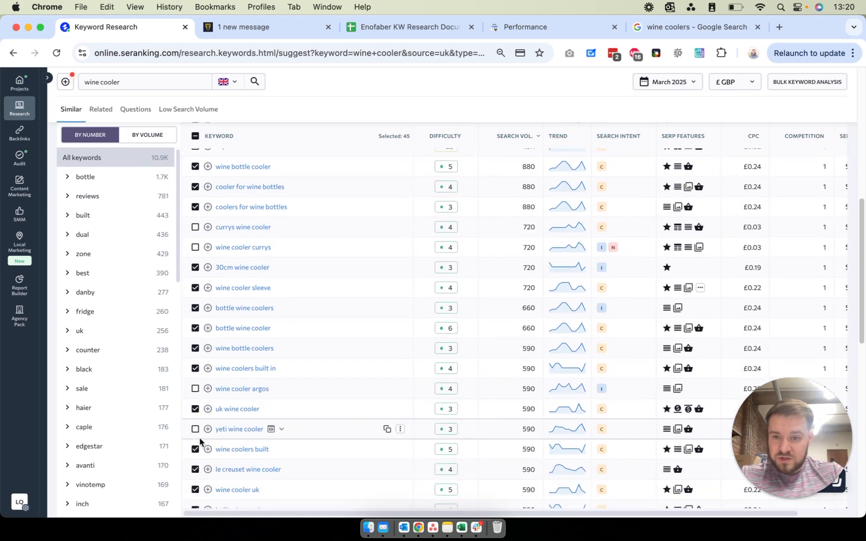
left_click(195, 469)
Deselect "argos wine cooler" and "wine coolers argos", and check the remaining selected keywords down to the end of the page
scroll(200, 448, "down", 5)
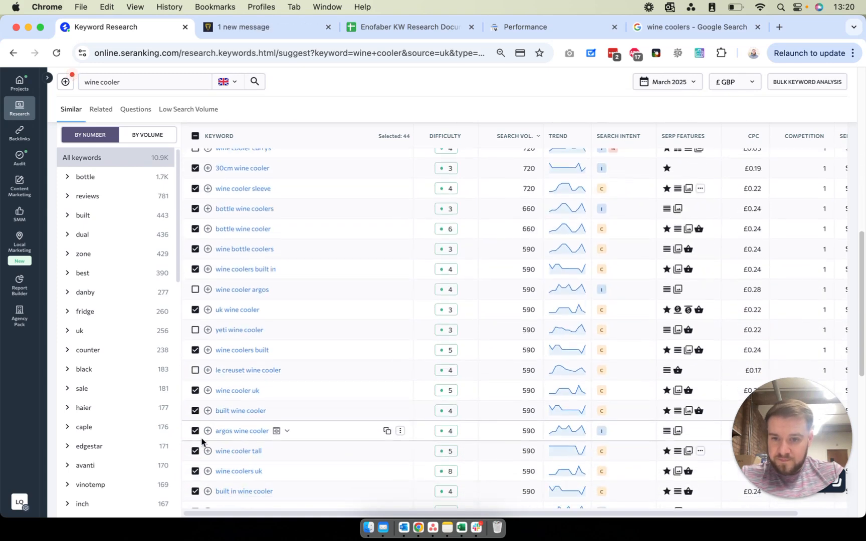
left_click(195, 430)
scroll(196, 435, "down", 5)
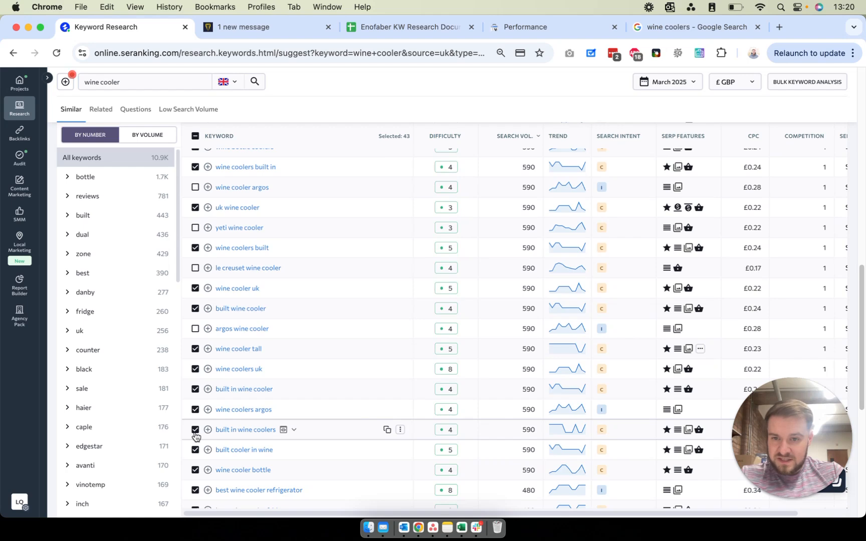
left_click(195, 409)
scroll(194, 412, "down", 3)
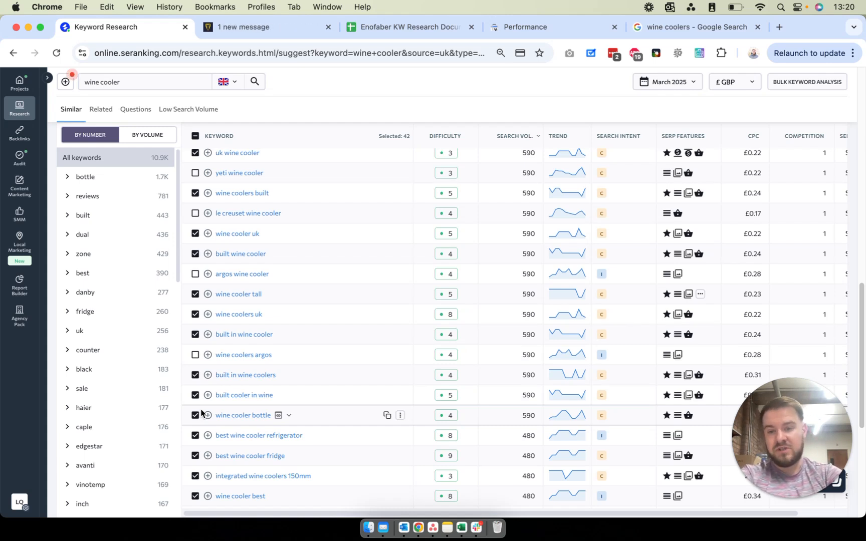
scroll(286, 315, "down", 10)
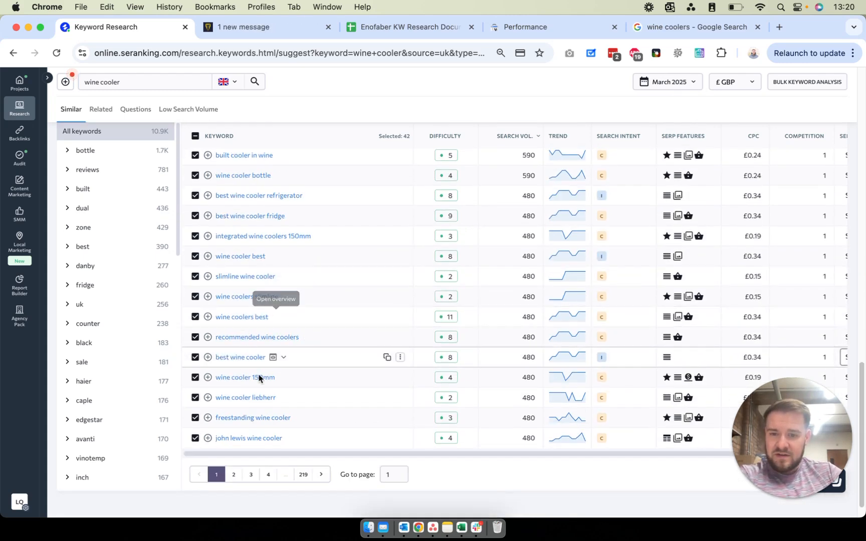
Deselect "john lewis wine cooler" and add the selected keywords to the Enofaber Keyword Manager list
left_click(195, 438)
scroll(225, 339, "up", 1)
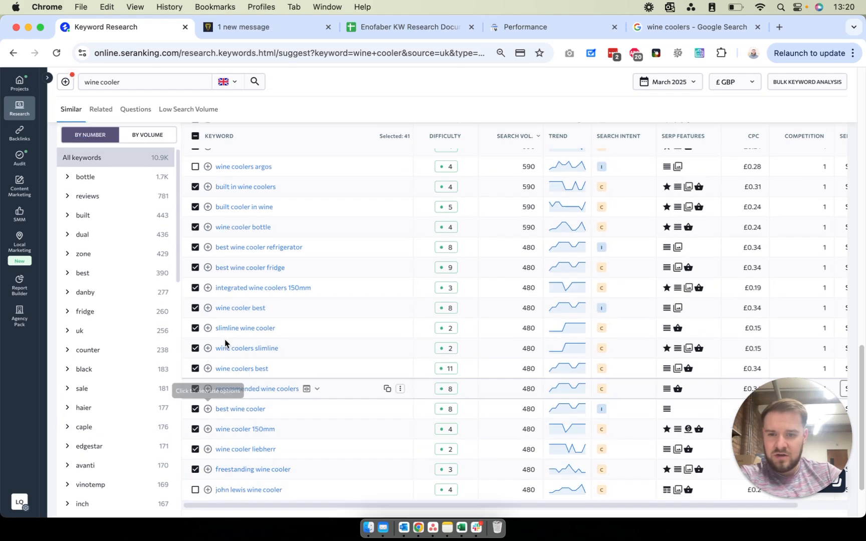
scroll(224, 338, "up", 15)
left_click(771, 262)
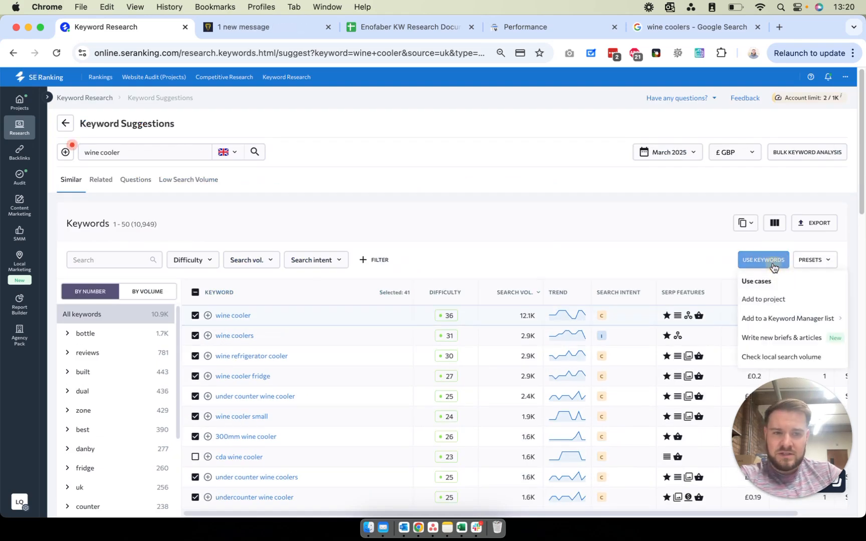
scroll(760, 267, "down", 1)
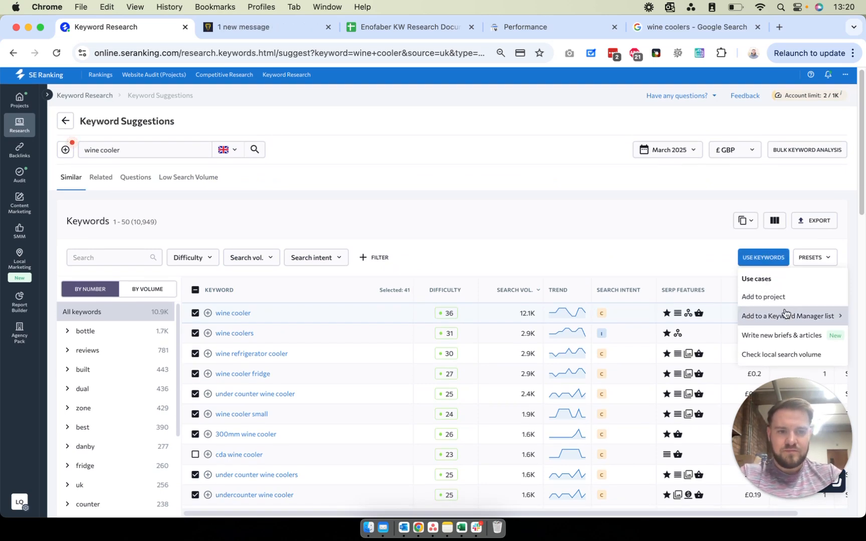
left_click(838, 319)
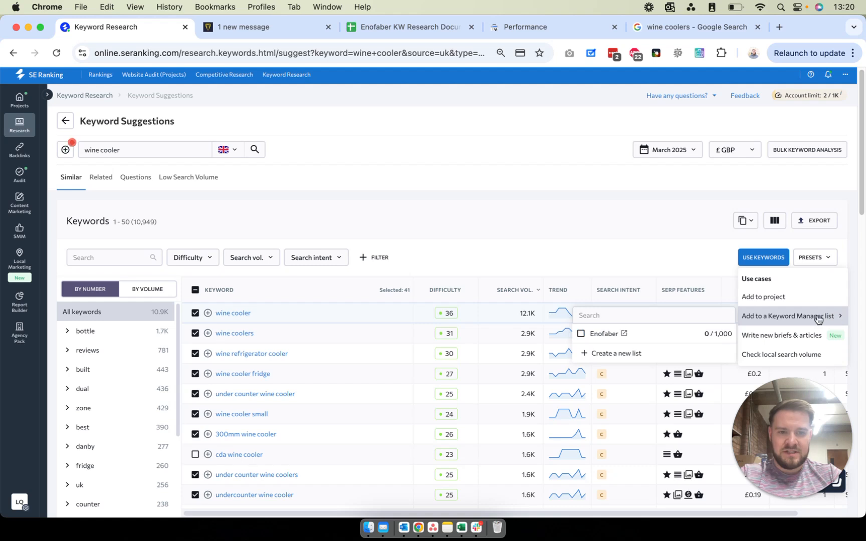
left_click(581, 333)
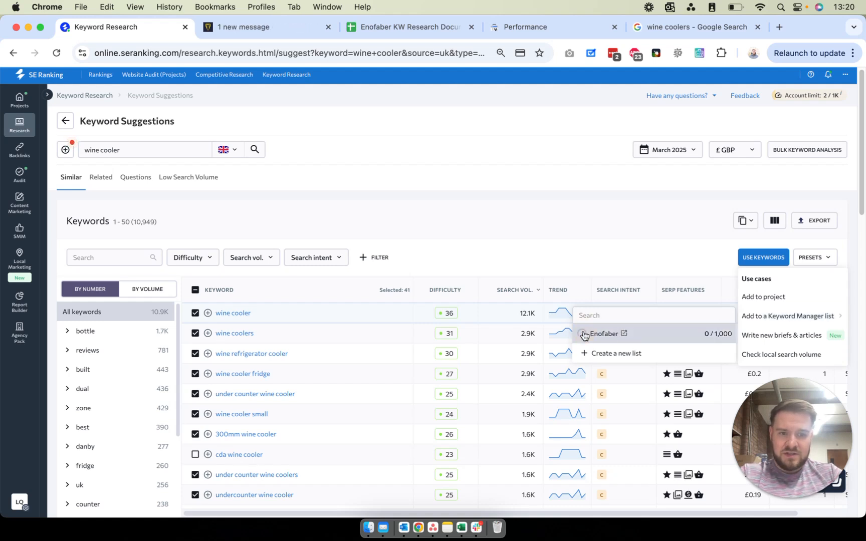
left_click(538, 265)
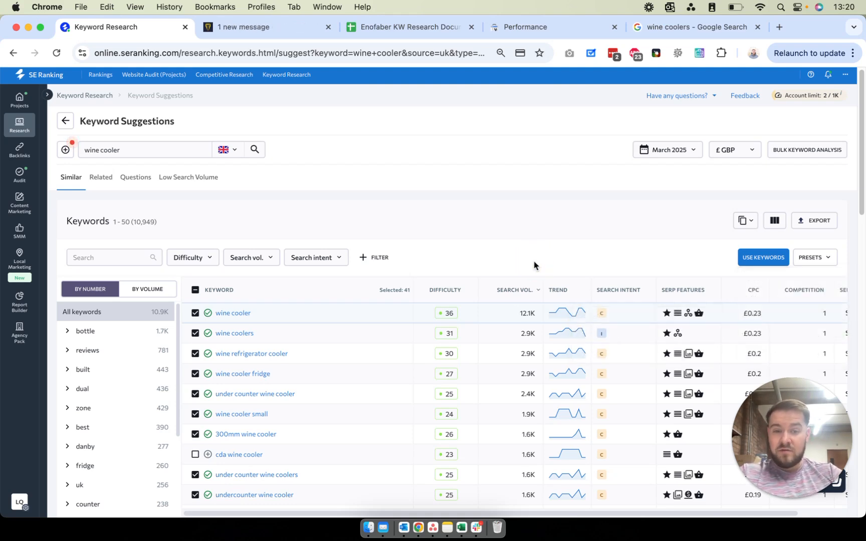
Open the second page of similar keyword suggestions for "wine cooler"
scroll(654, 264, "down", 2)
scroll(651, 265, "down", 15)
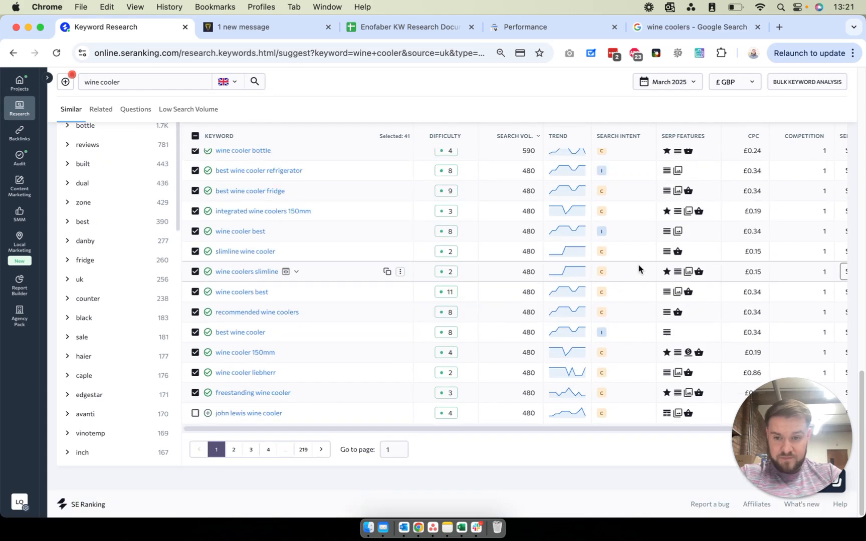
left_click(232, 449)
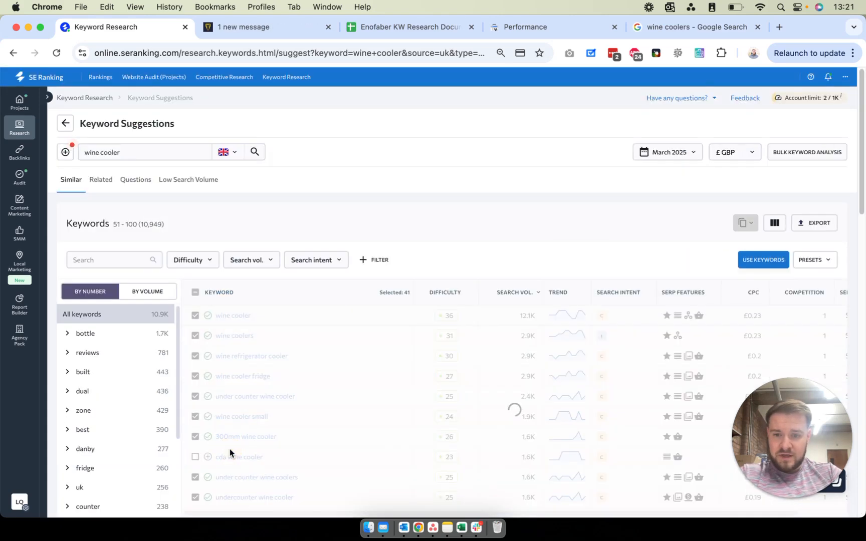
Review the second page of wine cooler suggestions for relevant terms and for brand or retailer names
scroll(343, 419, "down", 3)
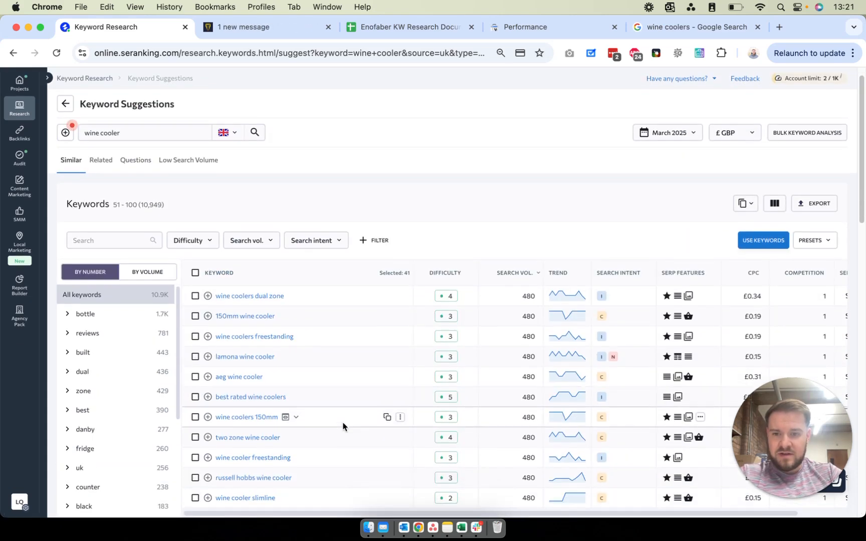
scroll(365, 410, "down", 3)
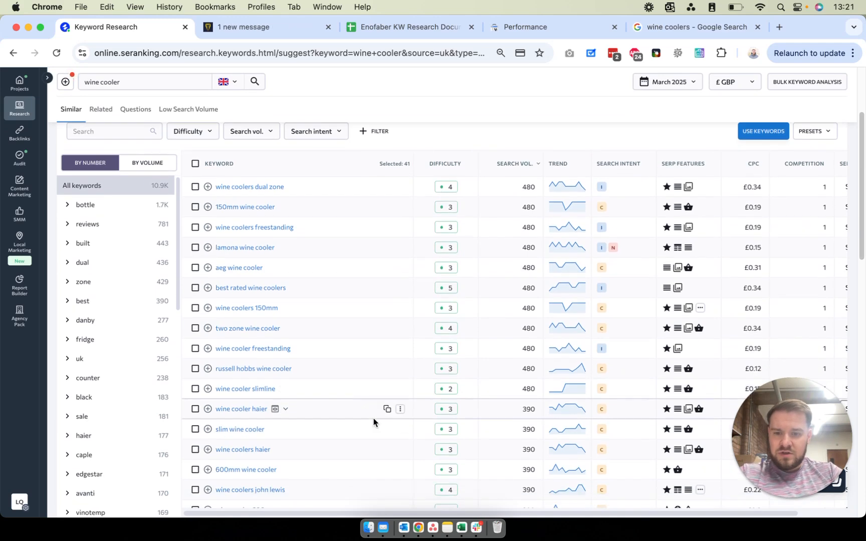
scroll(392, 419, "down", 10)
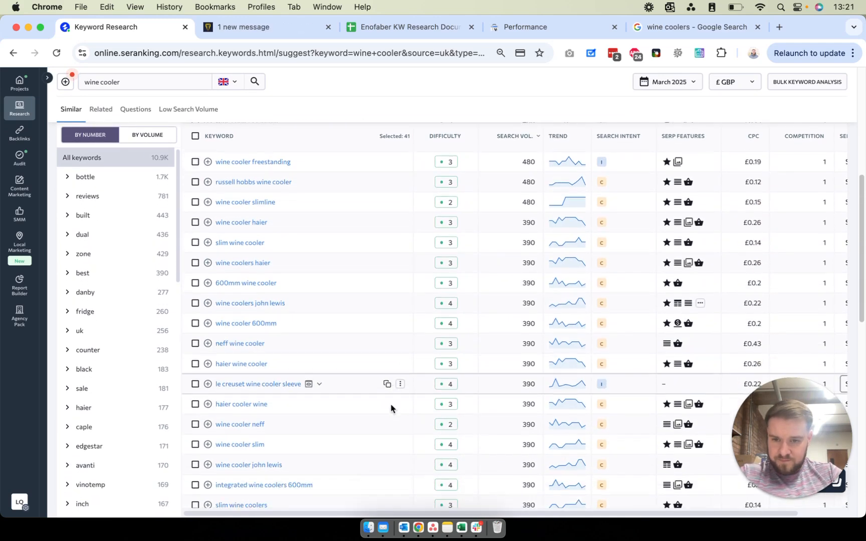
scroll(398, 407, "down", 7)
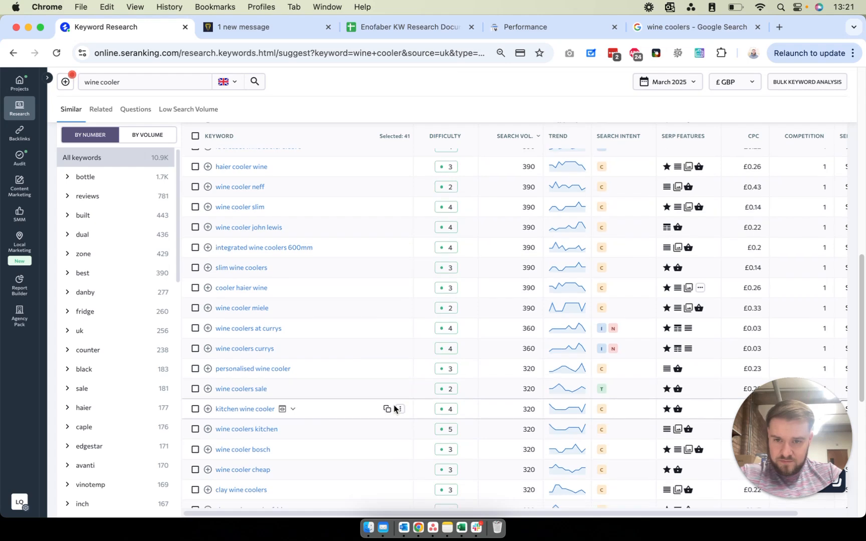
scroll(402, 408, "down", 1)
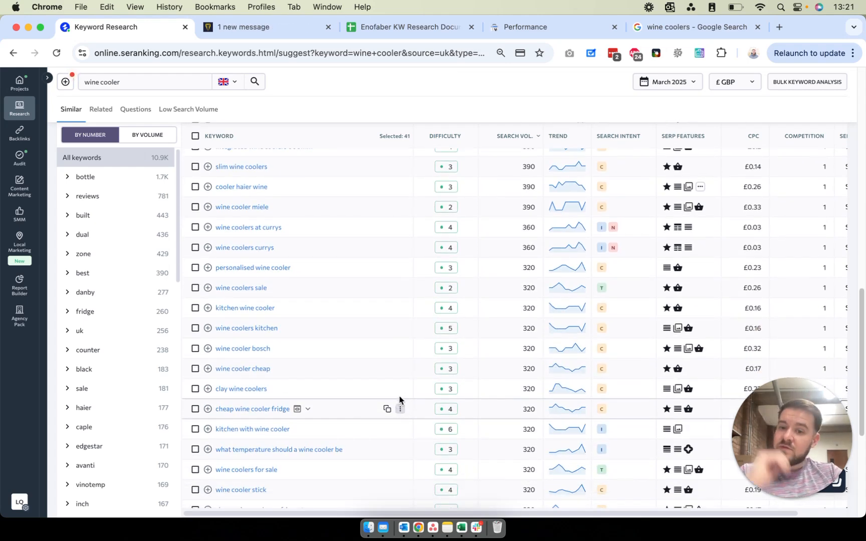
scroll(398, 401, "down", 1)
scroll(396, 395, "down", 3)
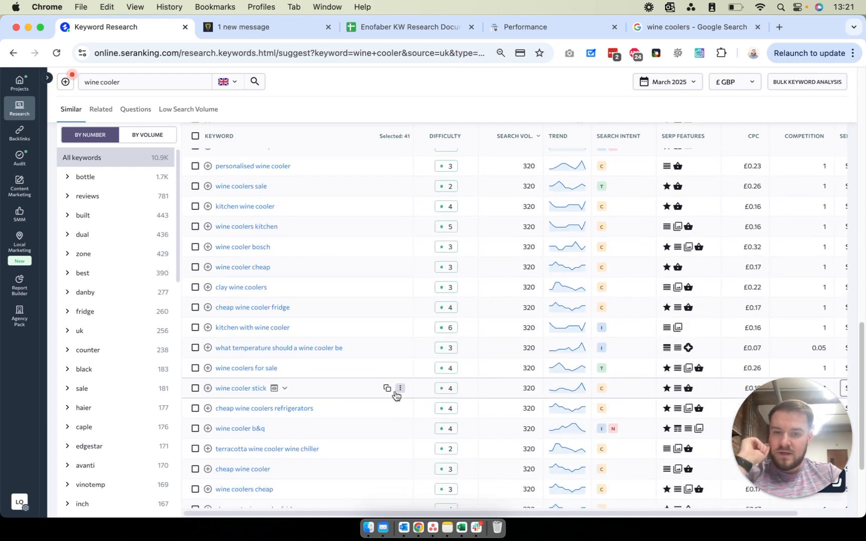
scroll(395, 395, "down", 4)
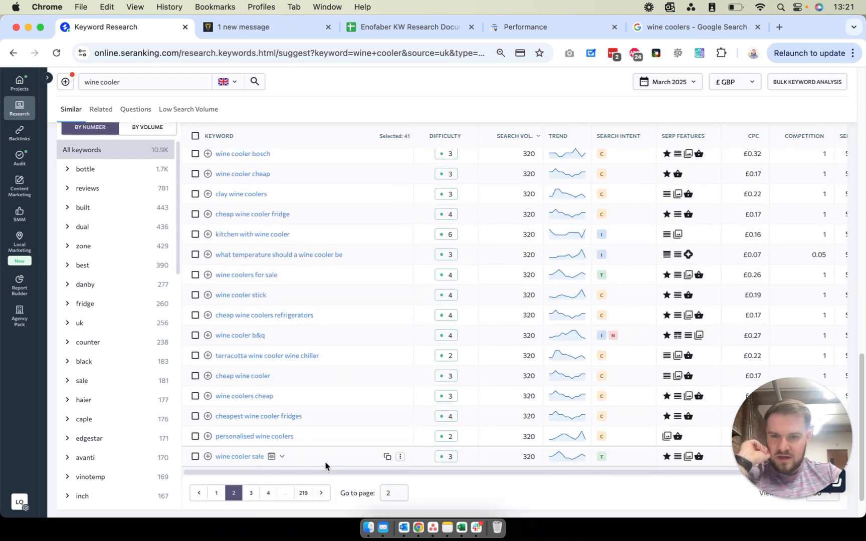
Select all keywords on the second page of suggestions
scroll(237, 443, "up", 15)
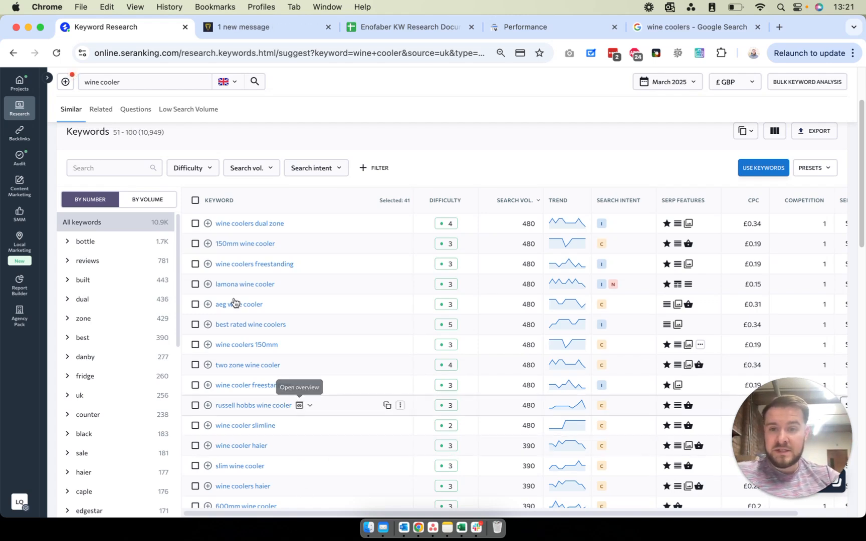
left_click(195, 223)
left_click(196, 244)
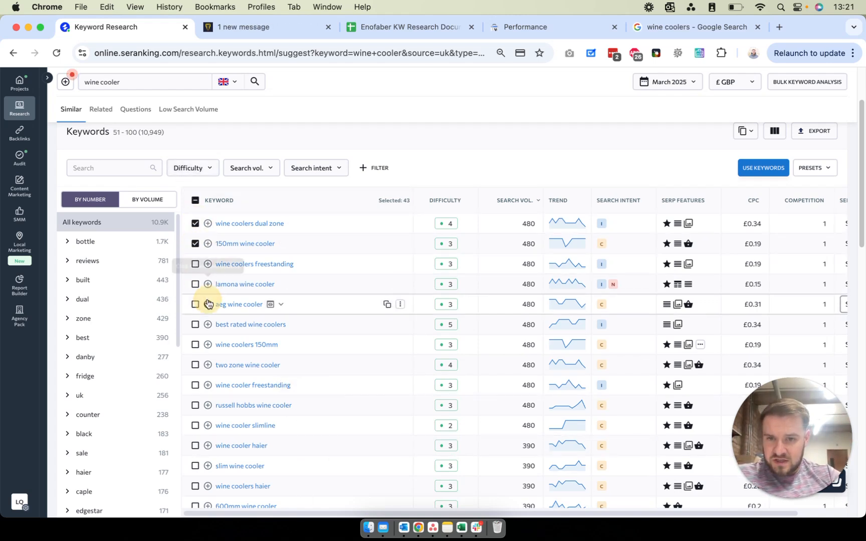
left_click(195, 264)
left_click(195, 200)
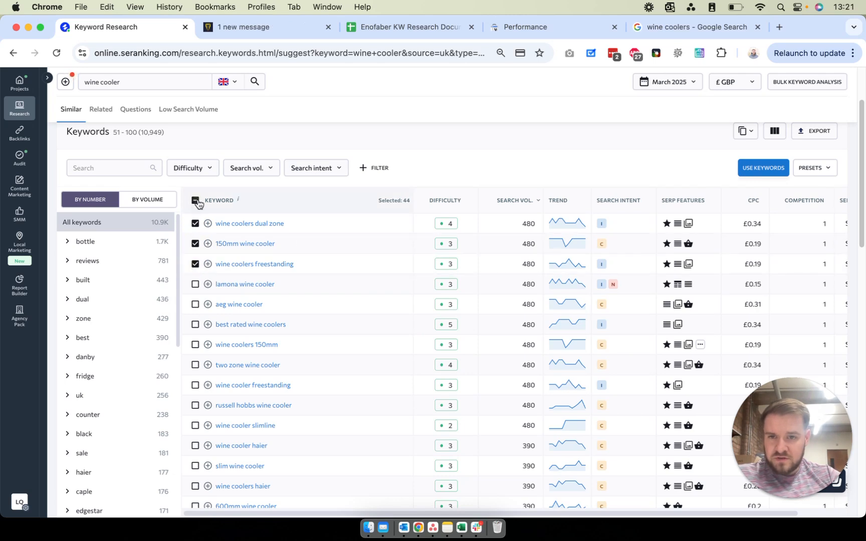
left_click(196, 201)
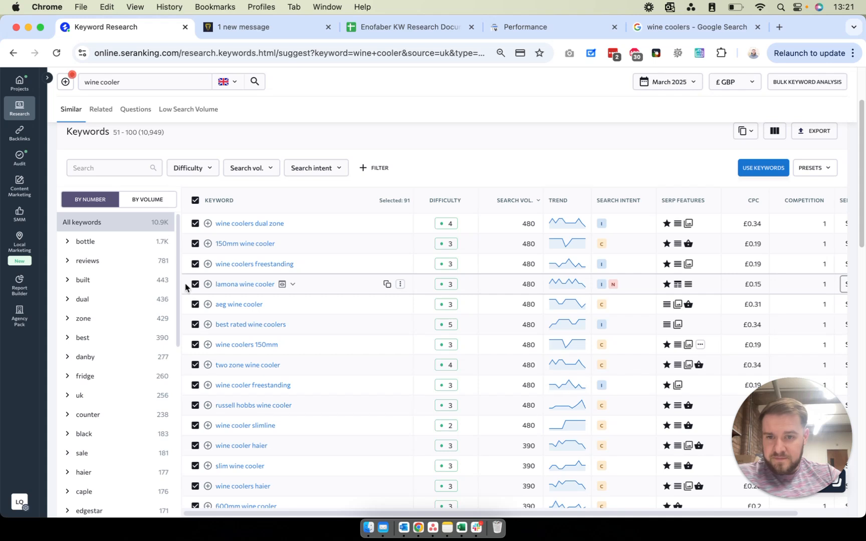
Deselect the brand keywords "lamona wine cooler", "aeg wine cooler" and "russell hobbs wine cooler"
left_click(193, 284)
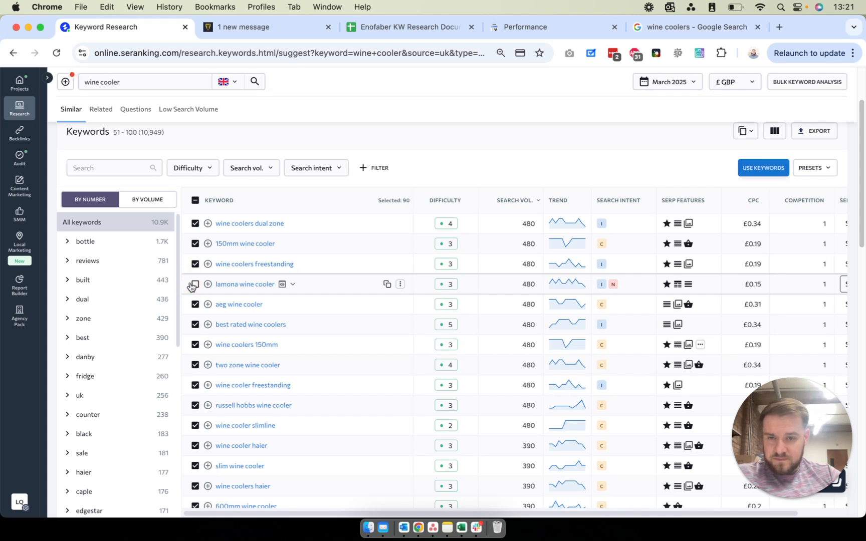
scroll(193, 290, "down", 1)
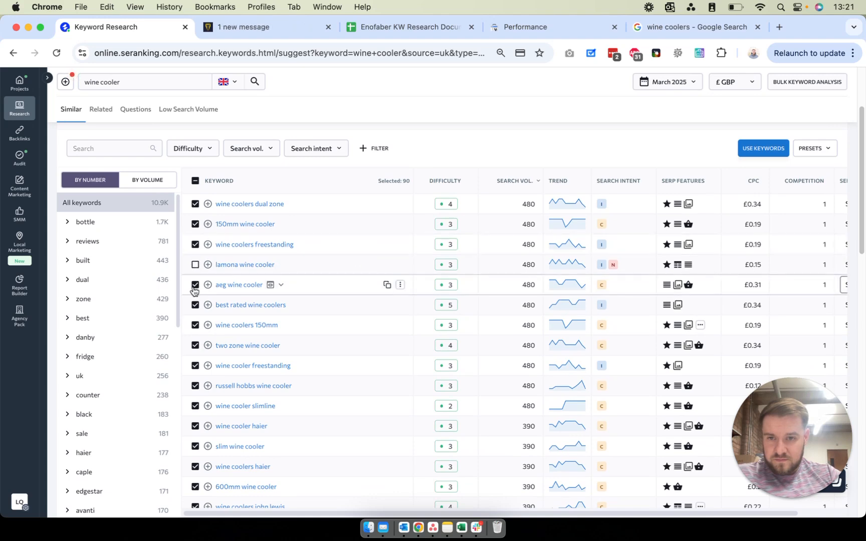
scroll(195, 351, "down", 4)
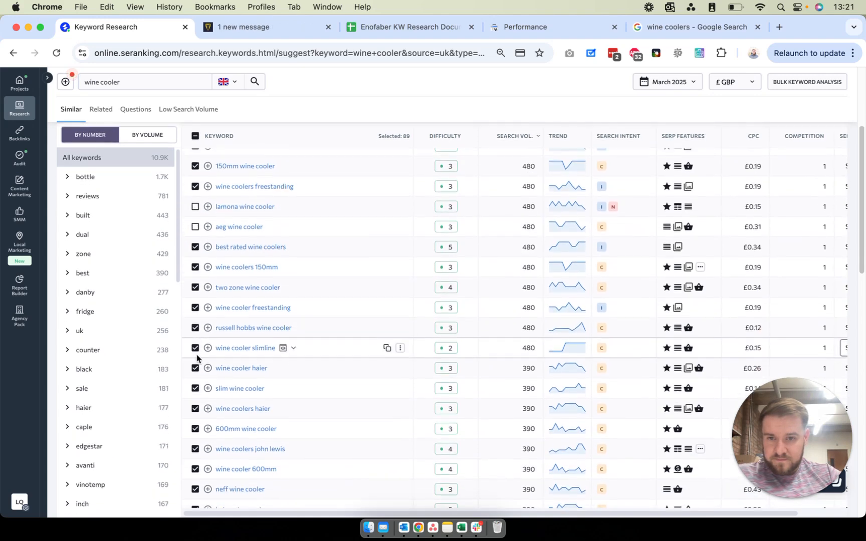
left_click(195, 316)
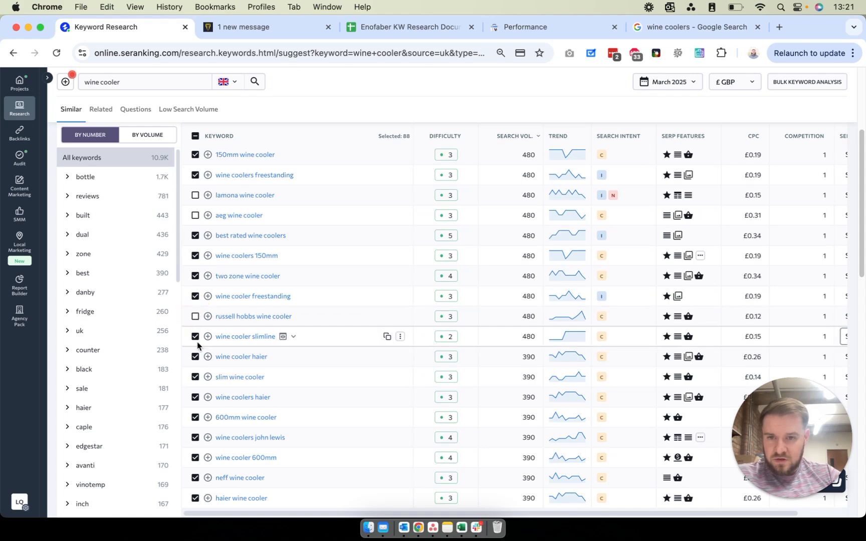
Deselect the keywords "wine coolers john lewis", "neff wine cooler" and "haier wine cooler"
scroll(191, 326, "down", 1)
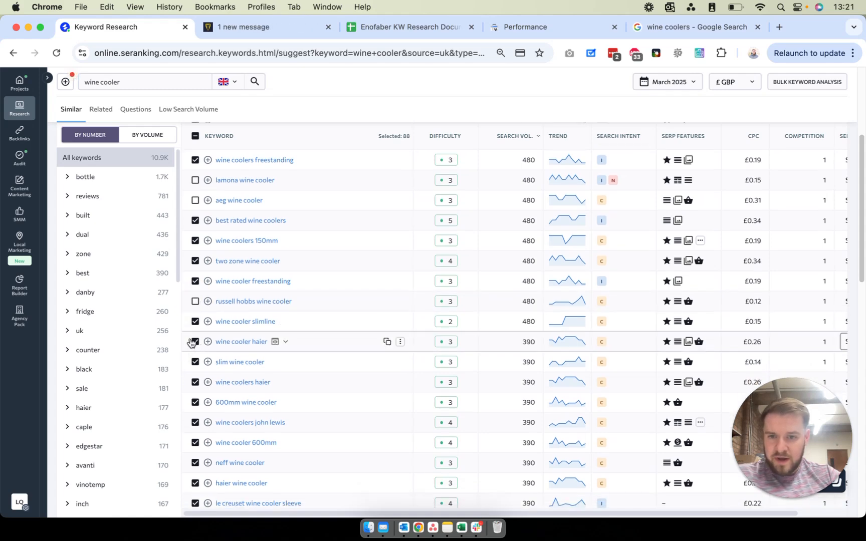
left_click(195, 422)
scroll(194, 425, "down", 1)
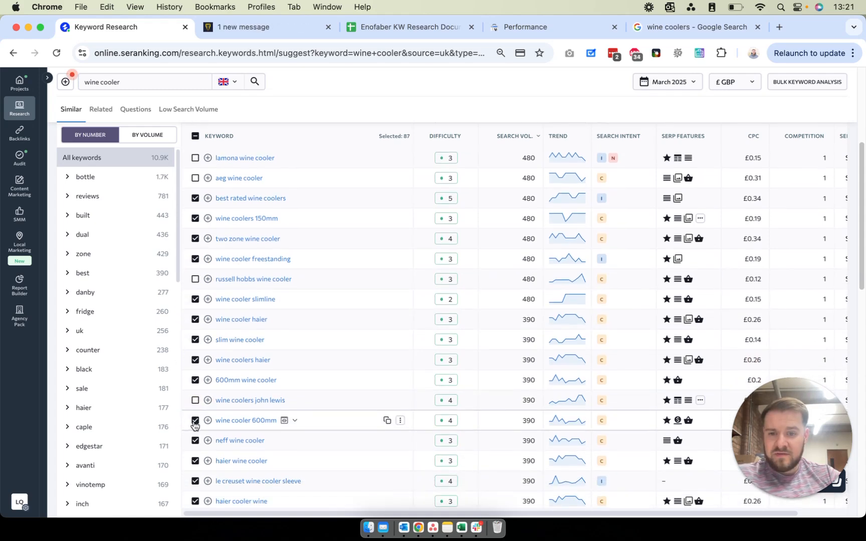
left_click(194, 440)
left_click(196, 461)
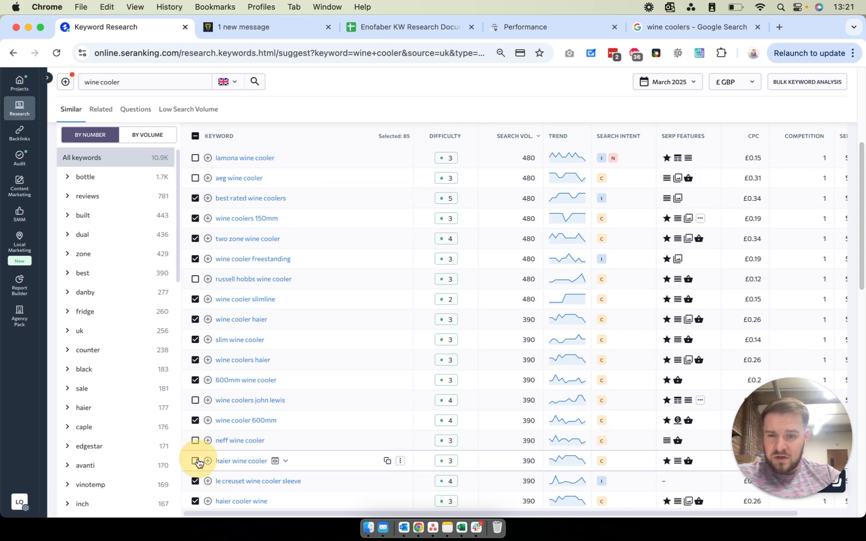
Deselect the keywords "haier cooler wine", "wine cooler neff" and "wine cooler john lewis"
scroll(197, 461, "down", 1)
scroll(199, 466, "down", 5)
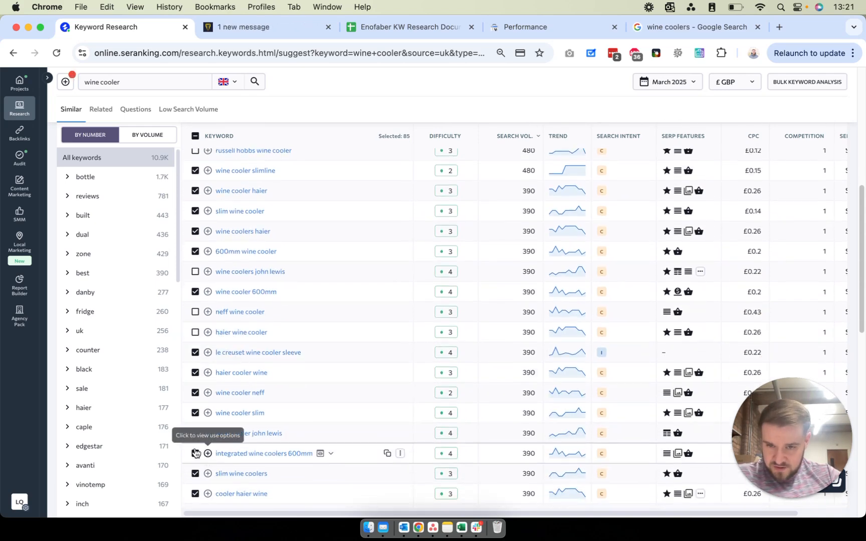
left_click(193, 374)
left_click(195, 393)
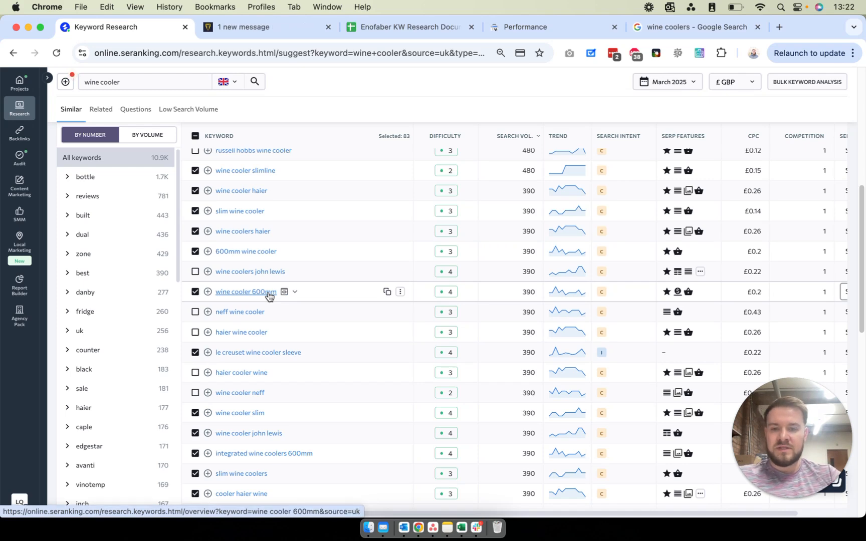
scroll(258, 336, "down", 1)
scroll(257, 337, "down", 1)
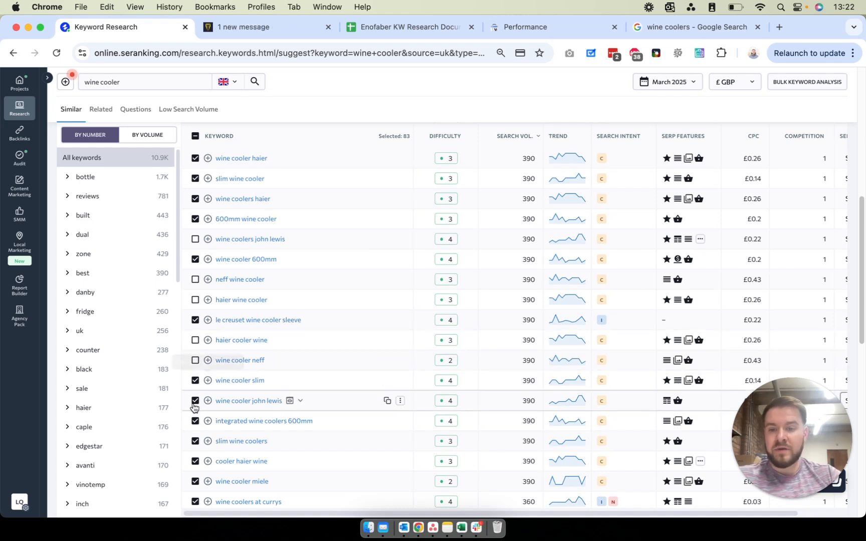
scroll(197, 416, "down", 2)
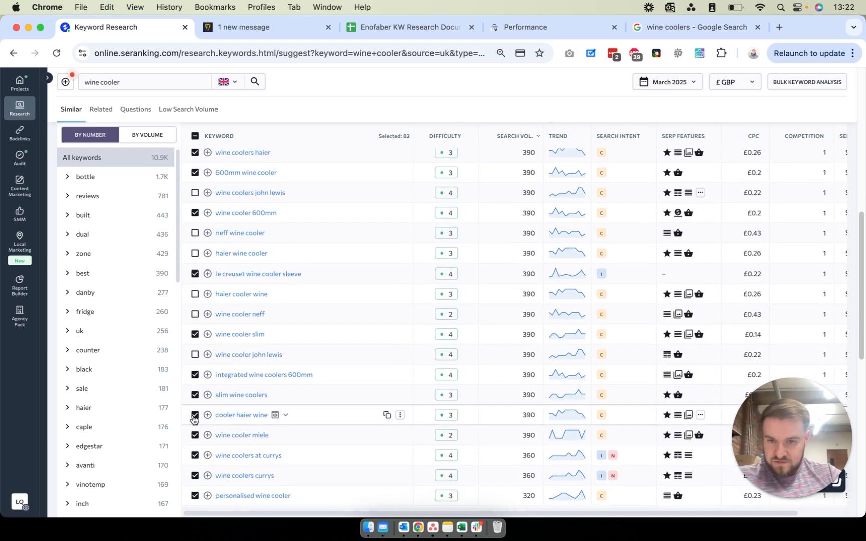
Deselect the keywords "cooler haier wine", "wine cooler miele", "wine coolers at currys" and "wine coolers currys"
left_click(189, 415)
left_click(195, 415)
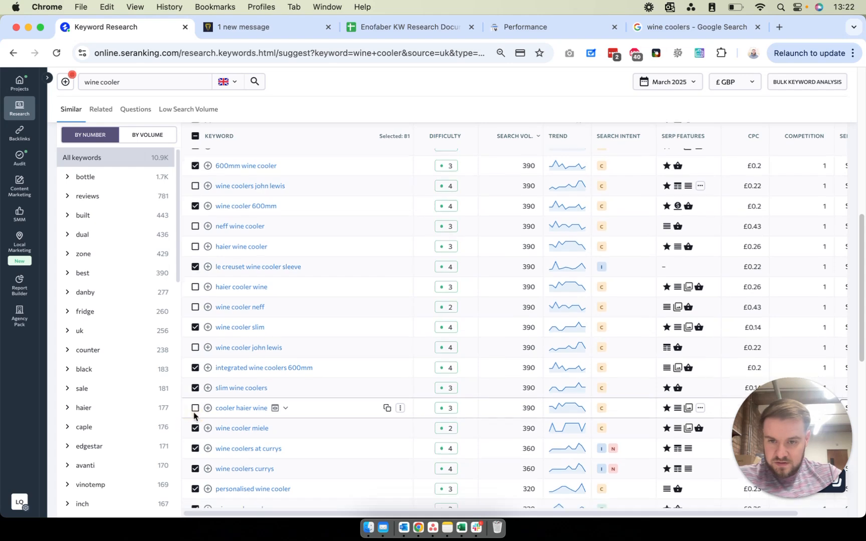
scroll(192, 430, "down", 1)
left_click(192, 430)
left_click(195, 450)
left_click(195, 411)
Deselect "wine cooler bosch" and "clay wine coolers", and check the selected keywords further down the page
scroll(200, 400, "down", 5)
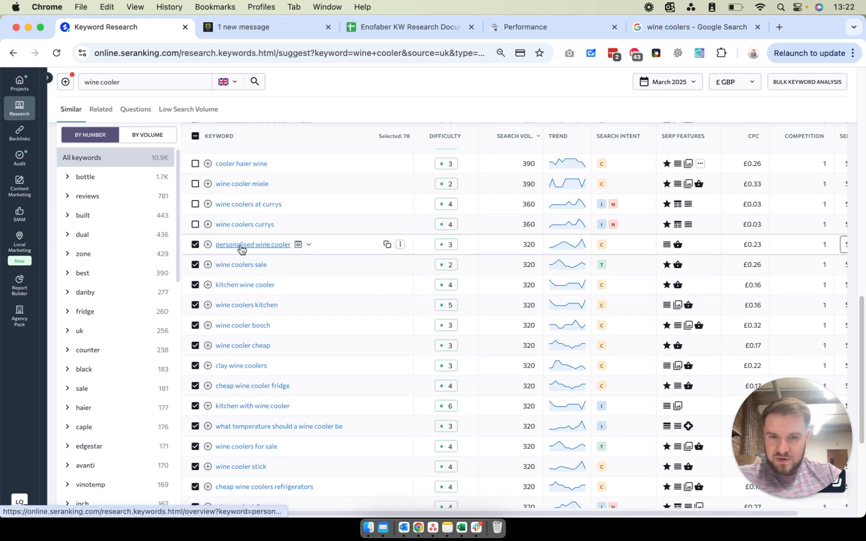
left_click(196, 326)
left_click(196, 365)
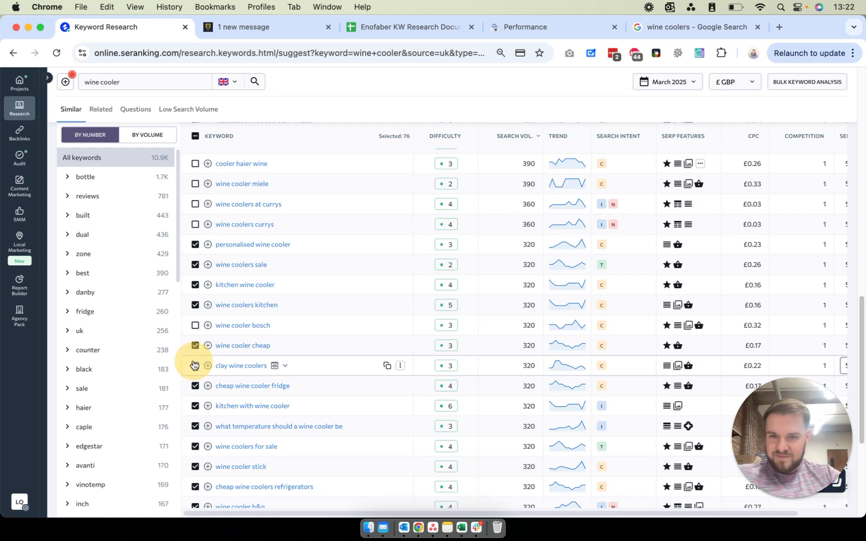
scroll(198, 353, "down", 1)
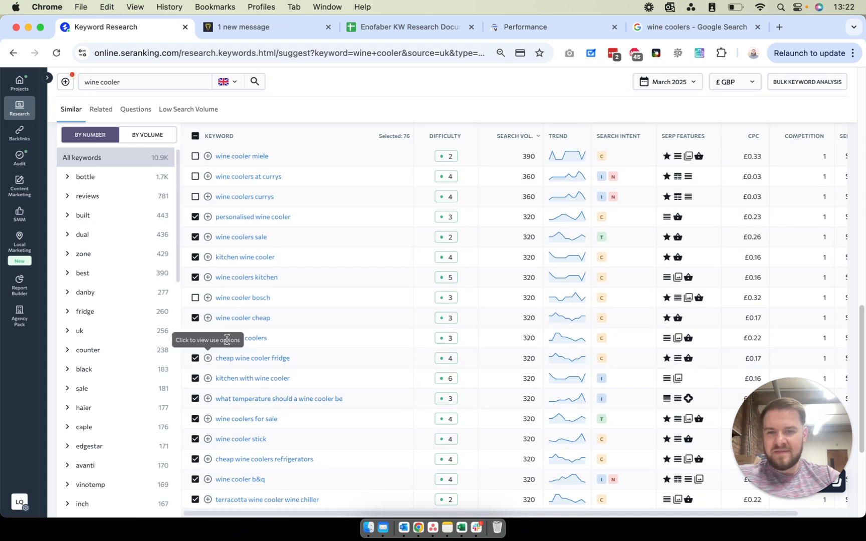
scroll(195, 361, "down", 3)
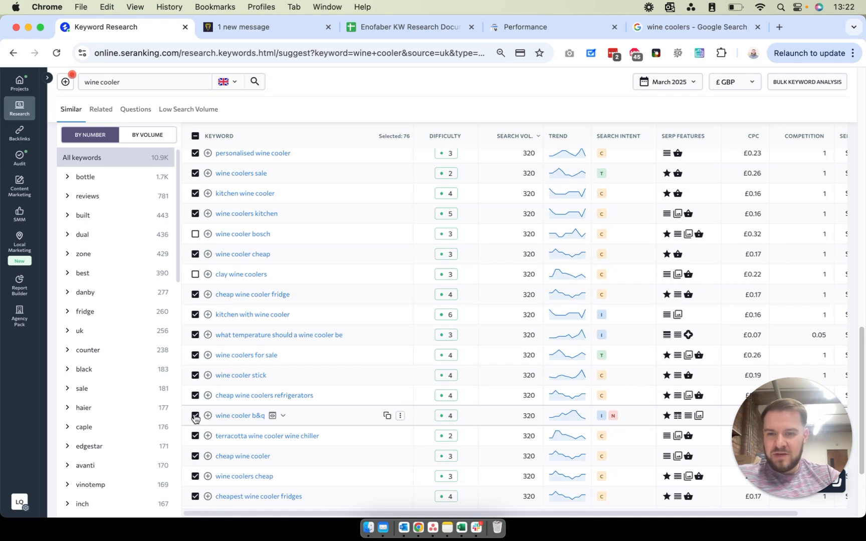
Deselect the keywords "wine cooler b&q", "cheap wine coolers refrigerators" and "cheap wine cooler fridge"
left_click(195, 395)
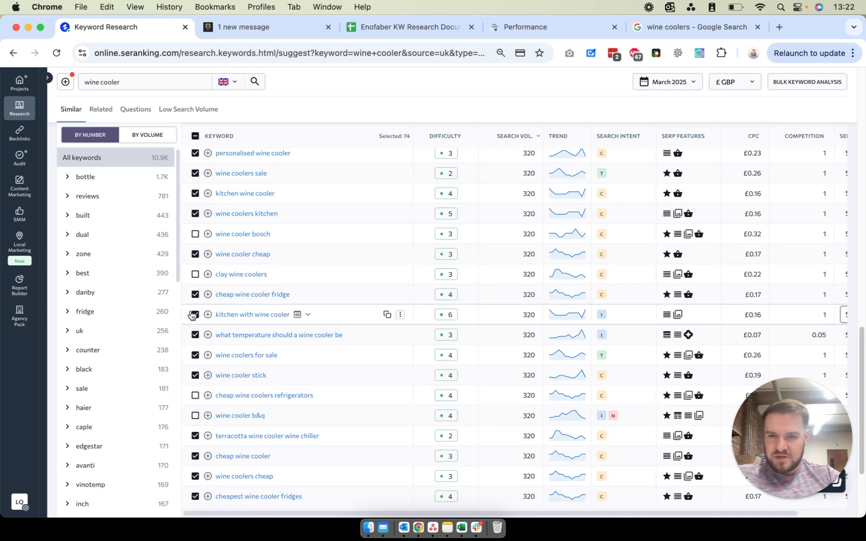
left_click(193, 295)
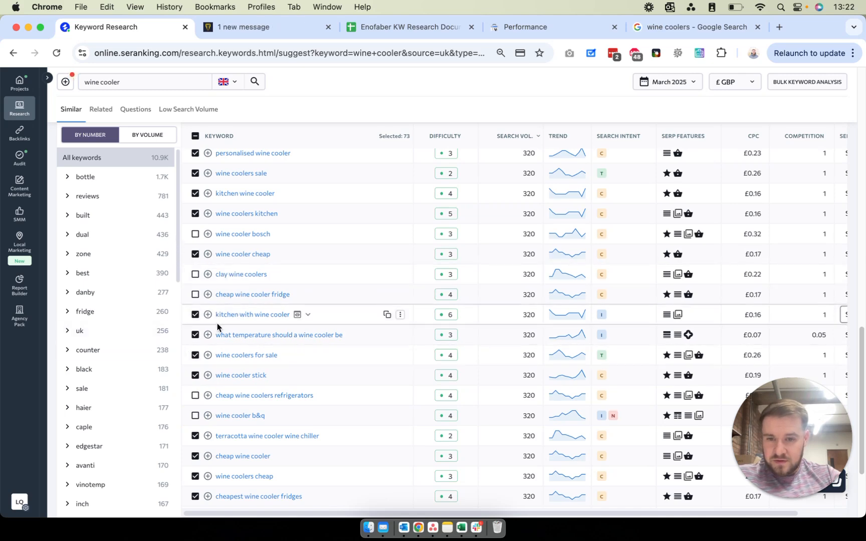
scroll(223, 336, "down", 3)
scroll(229, 341, "down", 1)
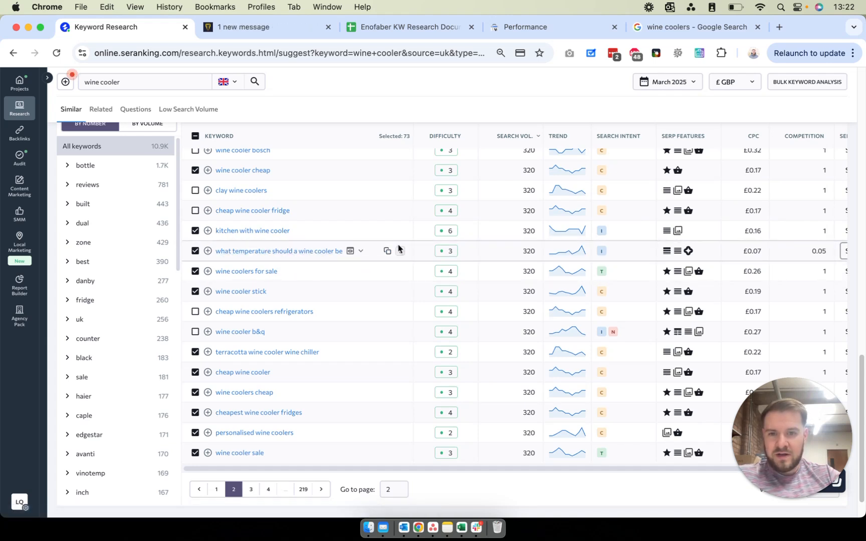
mouse_move(689, 251)
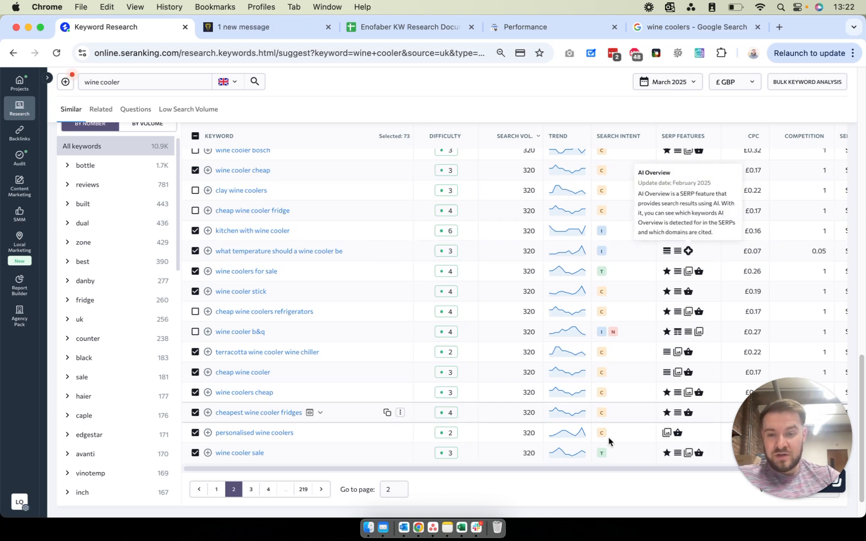
Deselect "terracotta wine cooler wine chiller", "cheapest wine cooler fridges", "cheap wine cooler" and "wine cooler cheap"
left_click(195, 352)
scroll(193, 375, "down", 1)
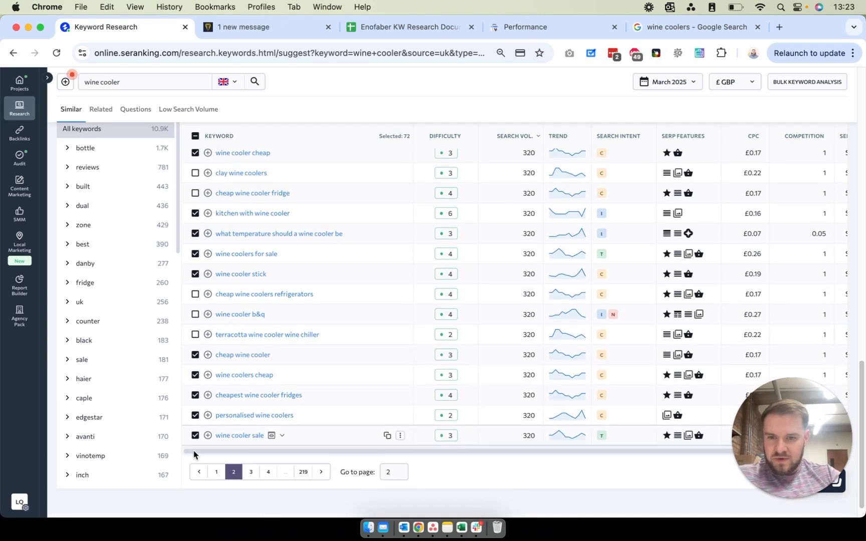
left_click(193, 395)
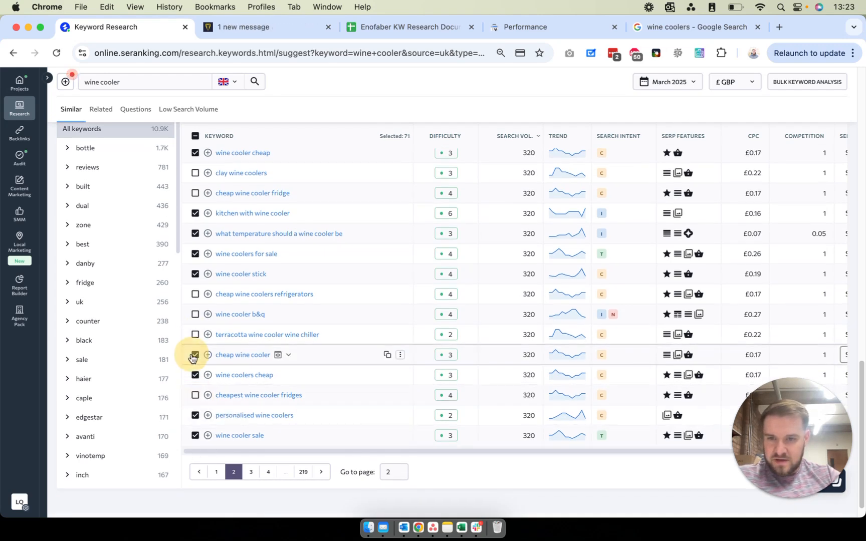
scroll(300, 239, "up", 5)
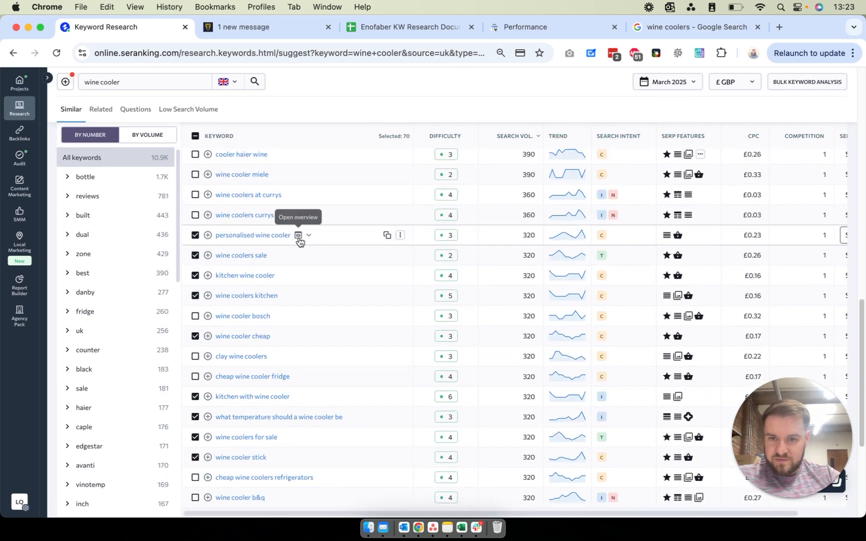
left_click(195, 336)
scroll(195, 339, "up", 2)
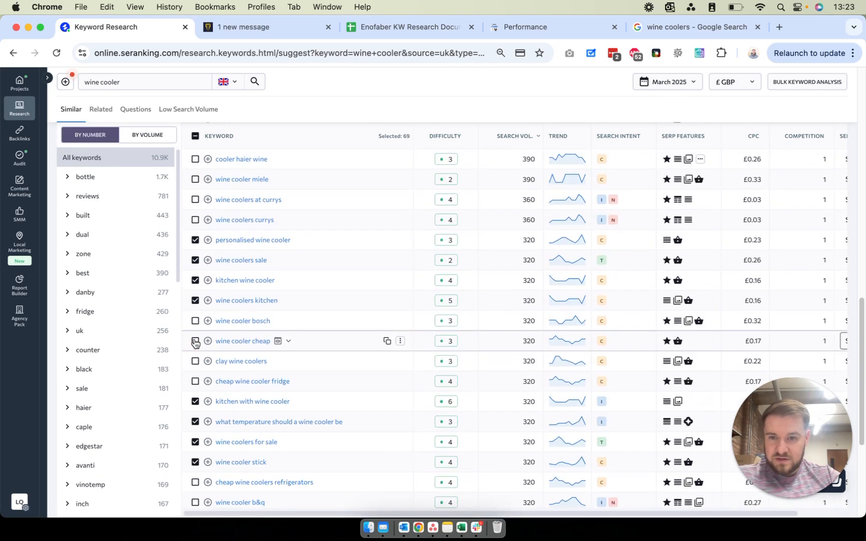
Add the selected wine cooler keywords to the Enofaber Keyword Manager list and collapse the expanded side navigation
scroll(195, 343, "up", 6)
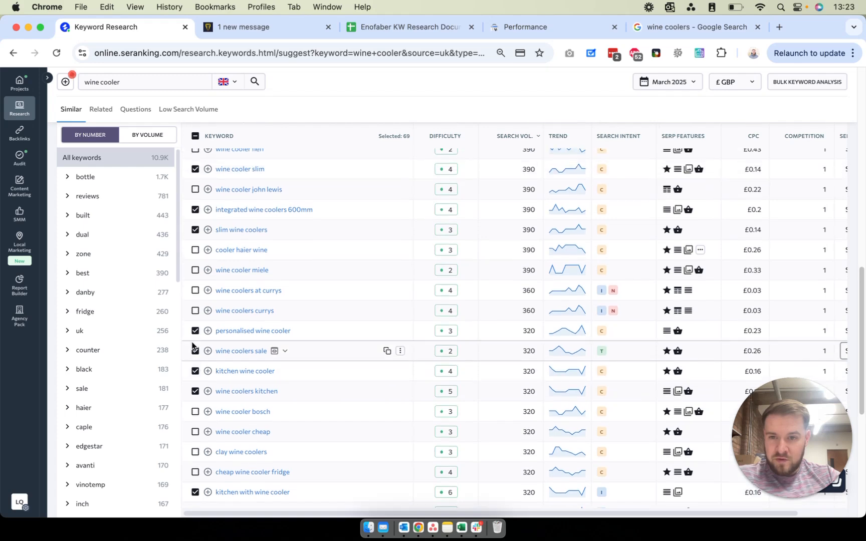
scroll(209, 336, "up", 7)
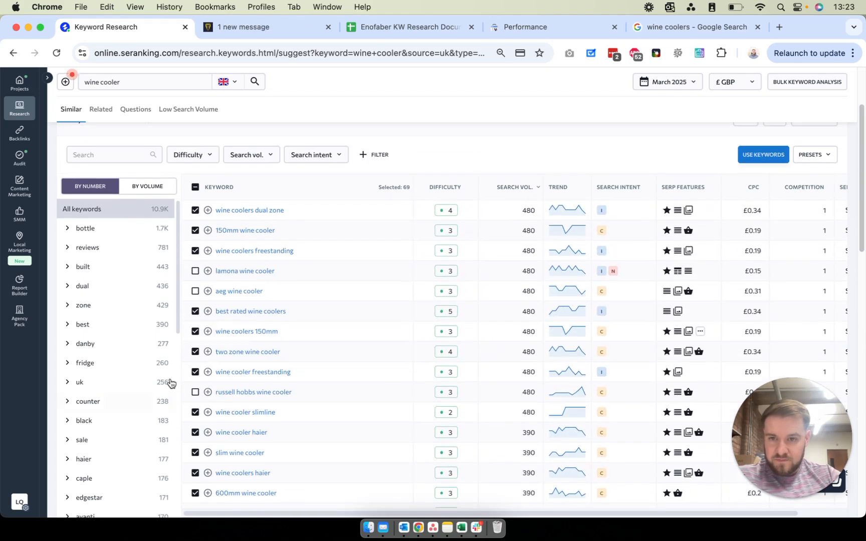
left_click(767, 149)
mouse_move(772, 214)
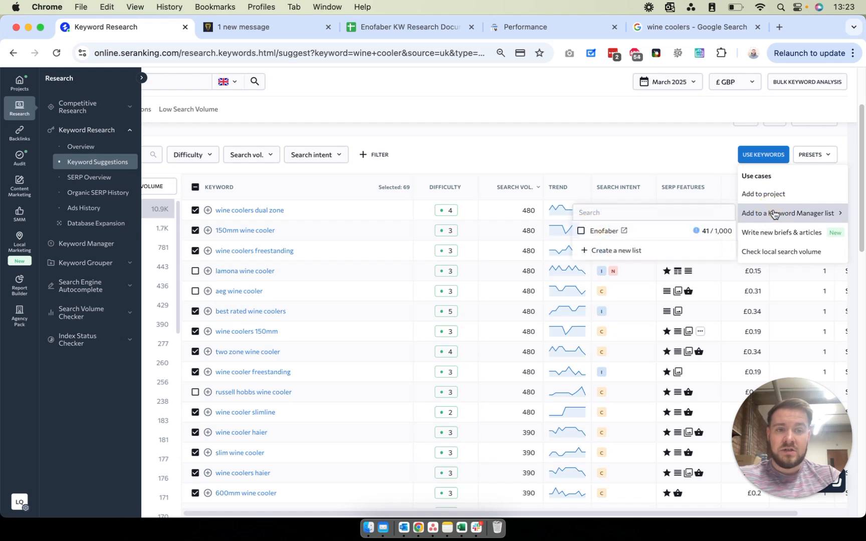
left_click(632, 161)
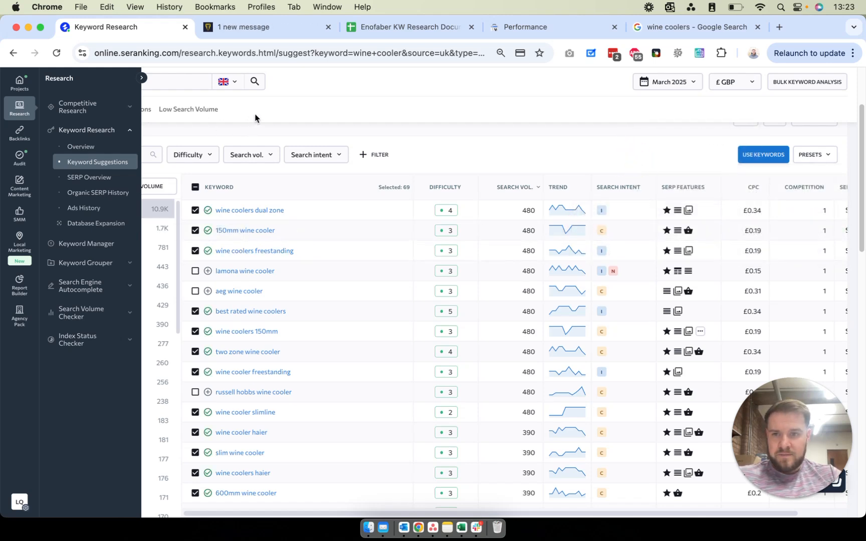
left_click(141, 79)
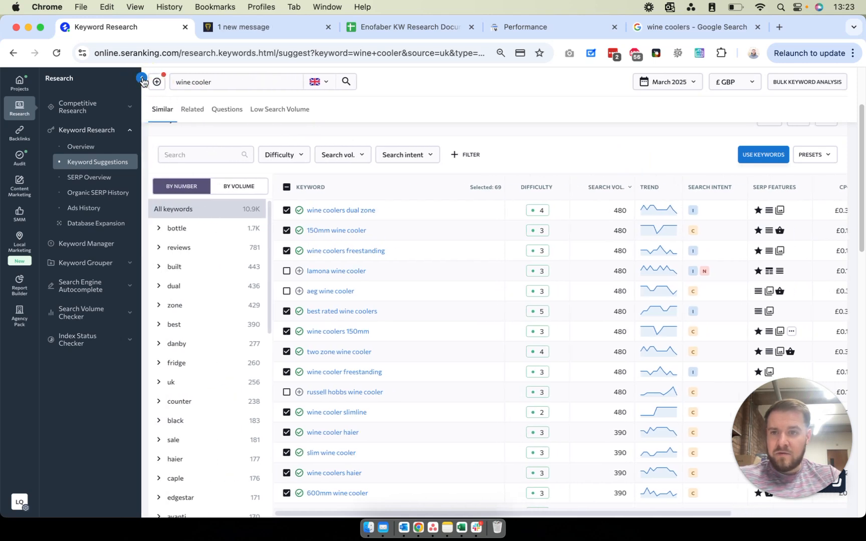
left_click(141, 78)
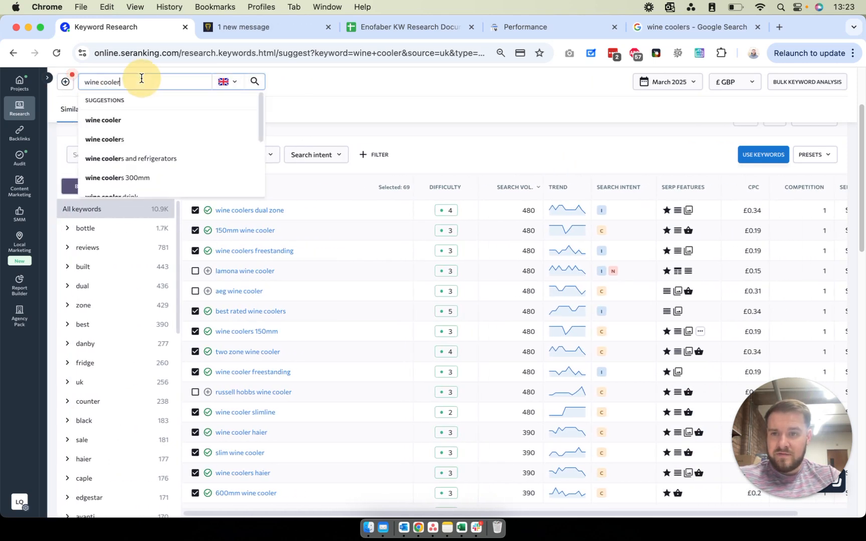
Search the UK keyword suggestions for "wine fridge"
double_click(142, 79)
type("fir")
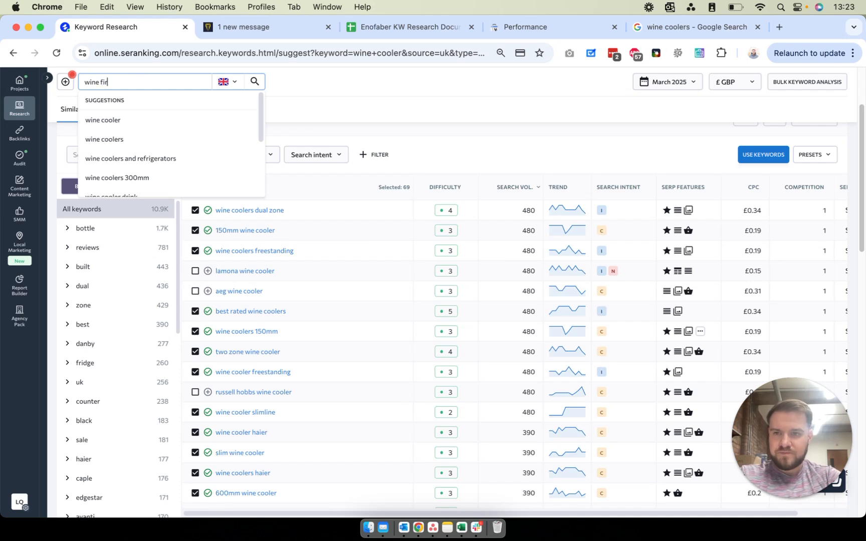
key("BackSpace")
key("BackSpace")
key("BackSpace")
key("BackSpace")
type("ridges")
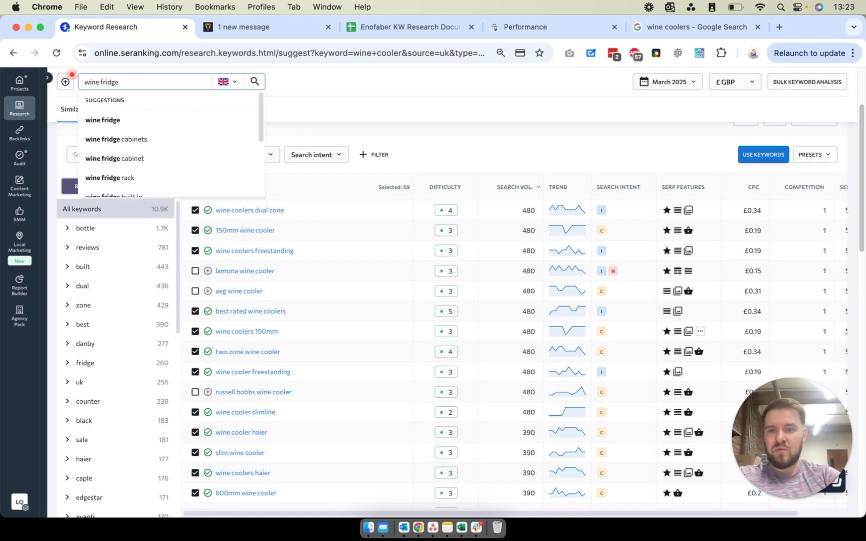
key("Return")
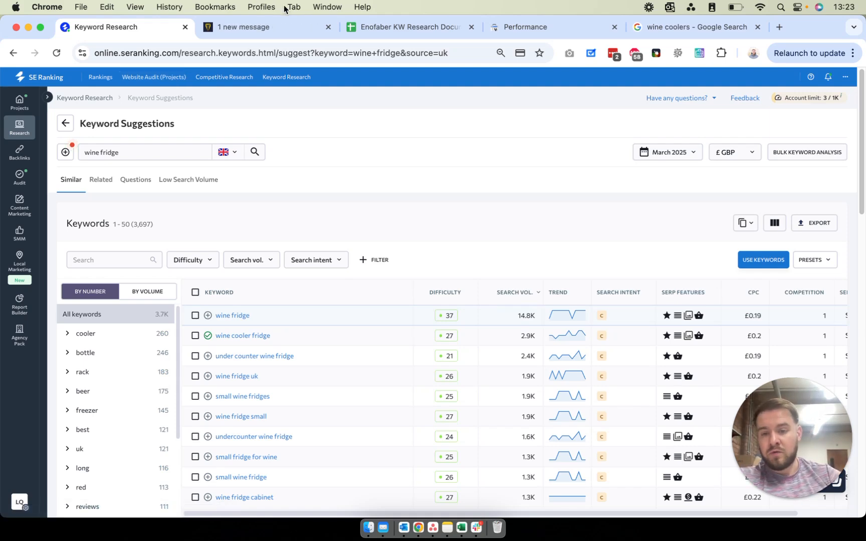
Examine the wine fridge suggestions for relevance, search volume and search intent
scroll(374, 174, "down", 10)
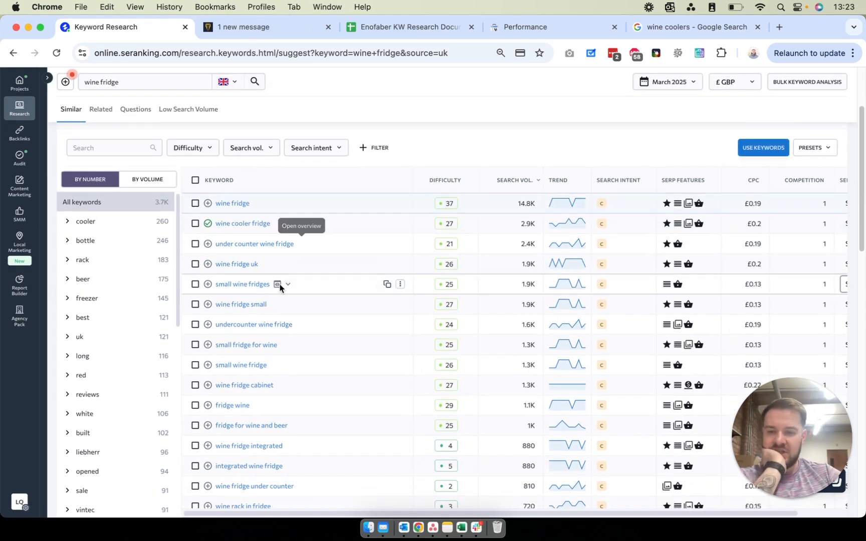
scroll(249, 297, "down", 1)
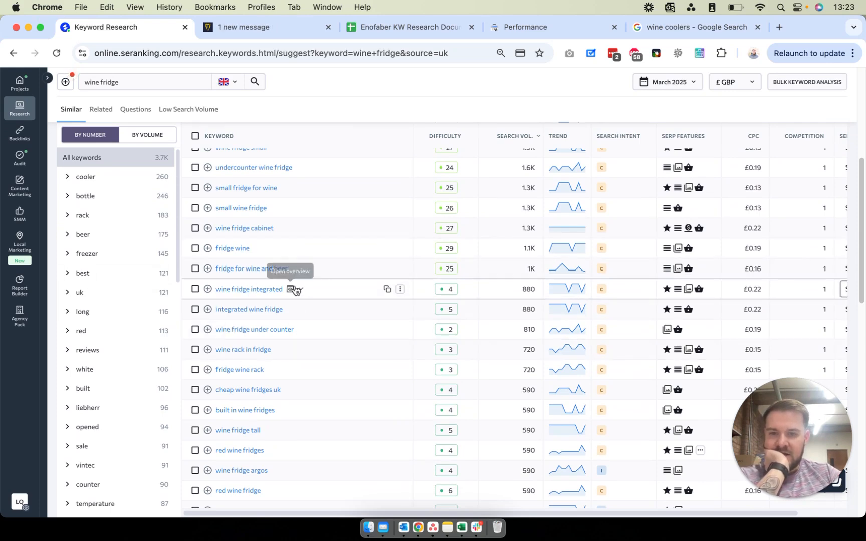
scroll(290, 293, "down", 9)
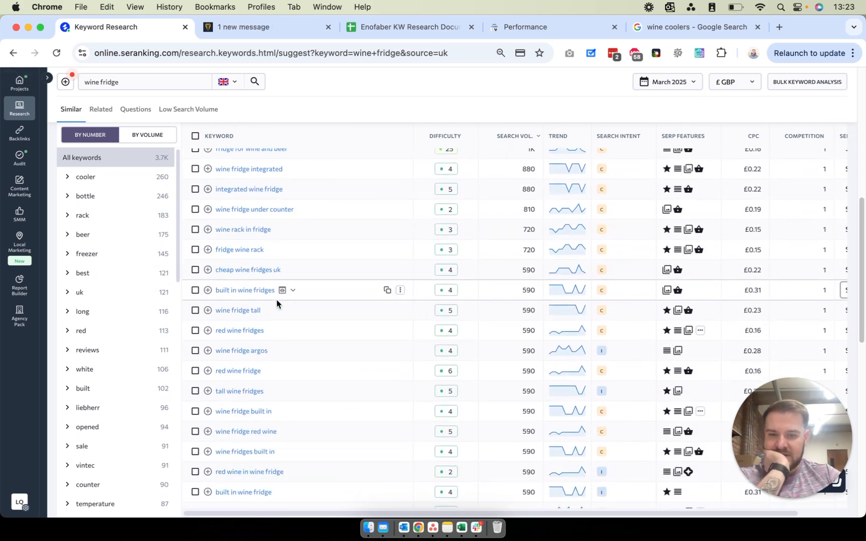
scroll(275, 303, "down", 8)
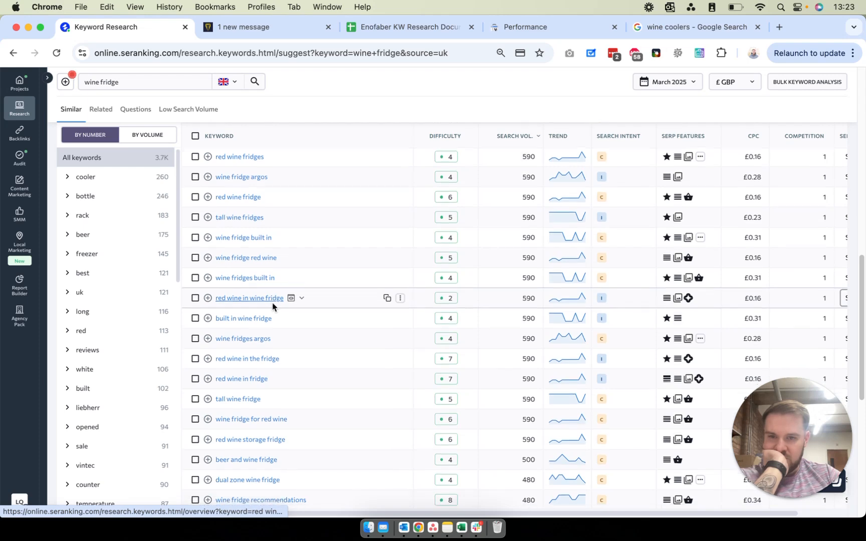
scroll(226, 300, "down", 1)
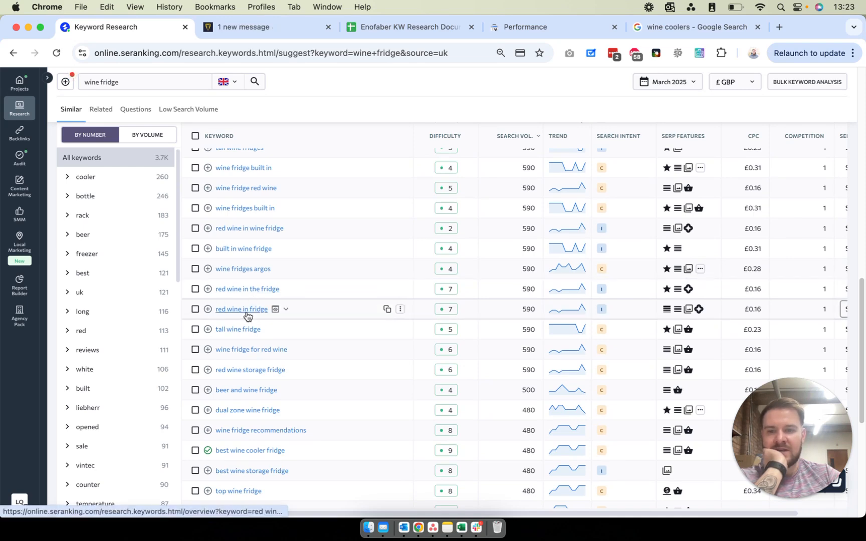
scroll(243, 311, "up", 20)
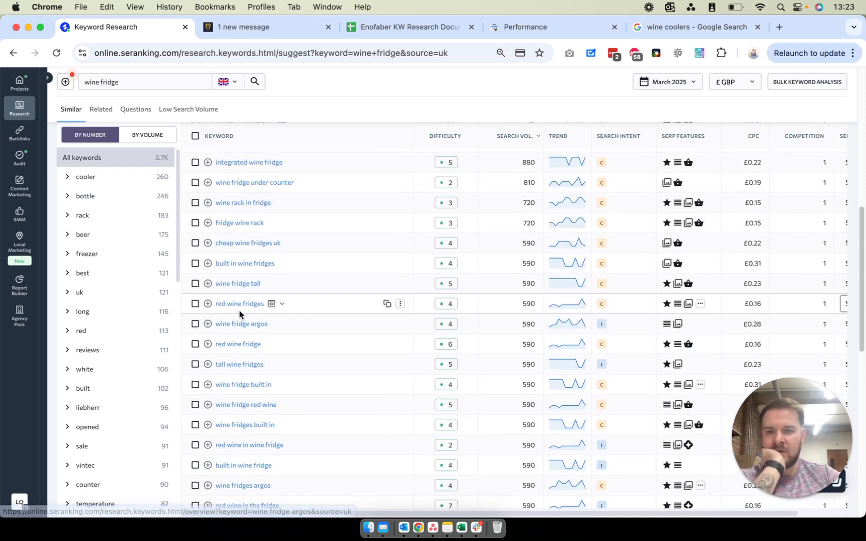
scroll(273, 314, "down", 5)
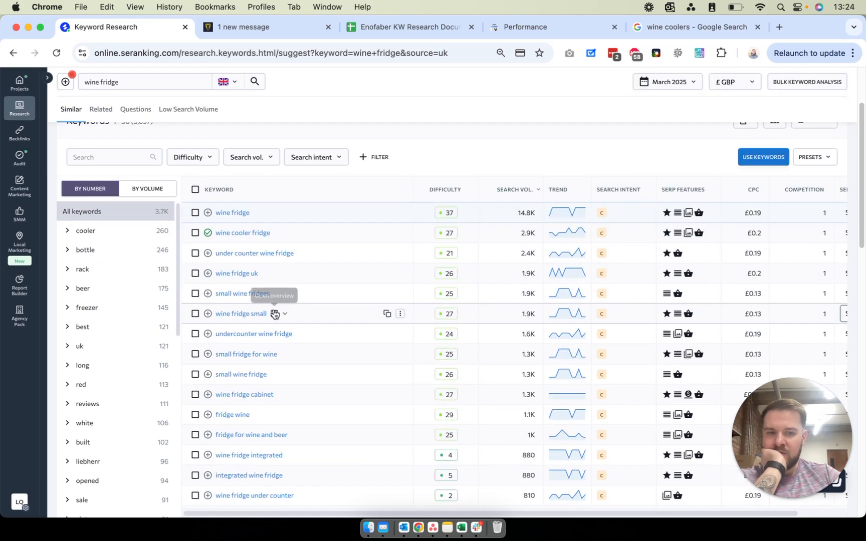
Filter the wine fridge suggestions to Commercial and Transactional search intent
scroll(270, 321, "up", 5)
left_click(309, 257)
left_click(314, 356)
left_click(315, 338)
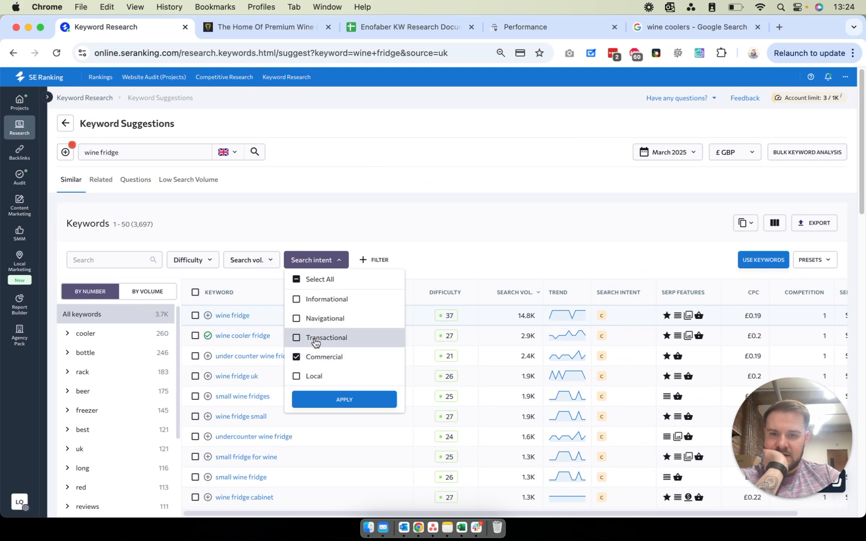
left_click(336, 401)
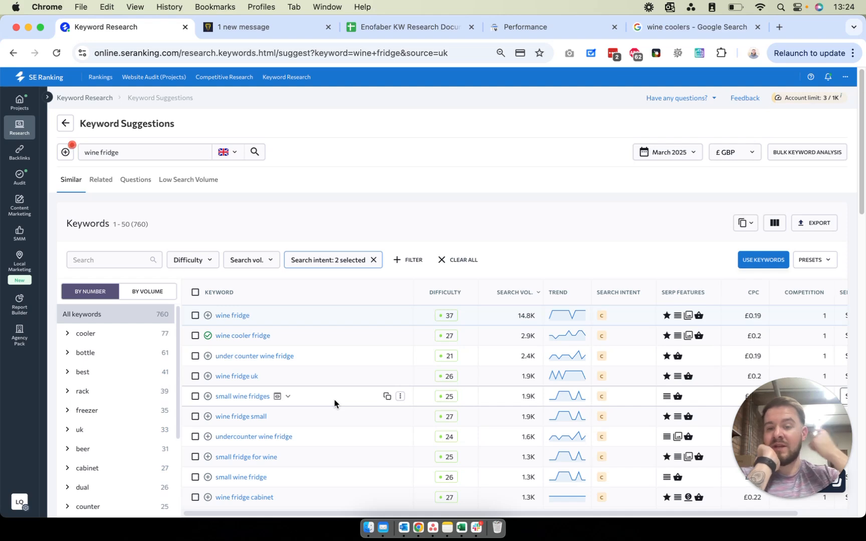
Review the filtered wine fridge suggestions and select all keywords on the first page
scroll(313, 334, "down", 10)
scroll(309, 334, "down", 8)
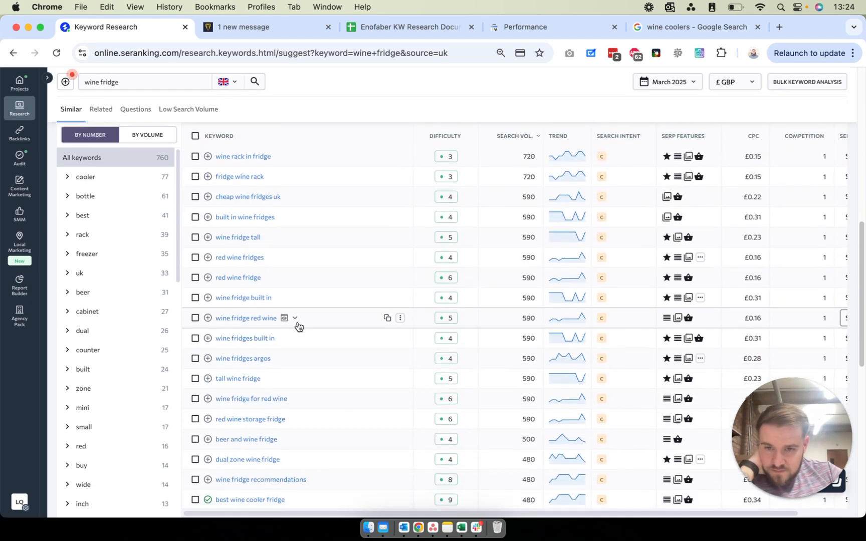
scroll(298, 325, "down", 5)
scroll(296, 321, "down", 6)
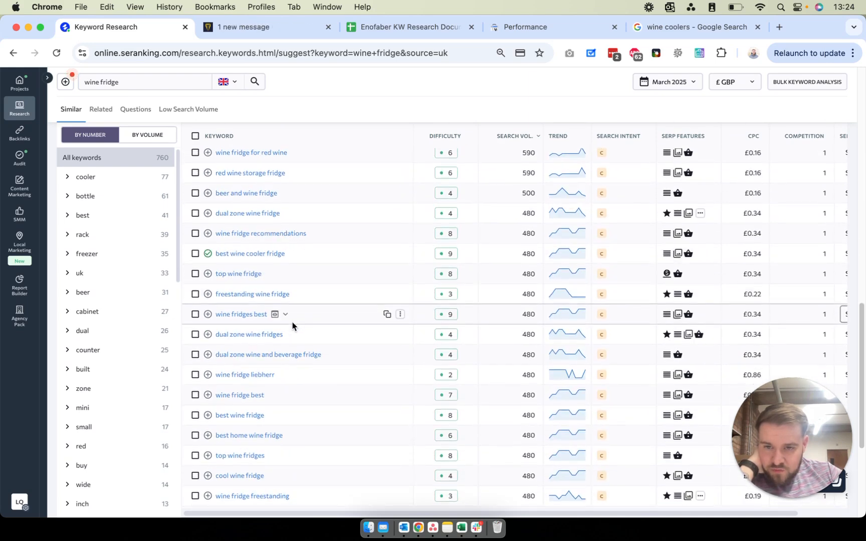
scroll(293, 323, "down", 8)
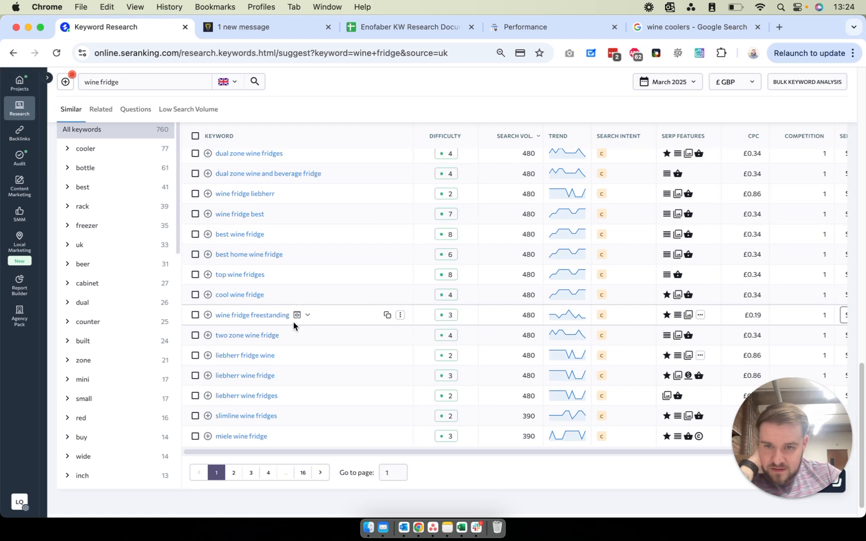
scroll(293, 322, "up", 15)
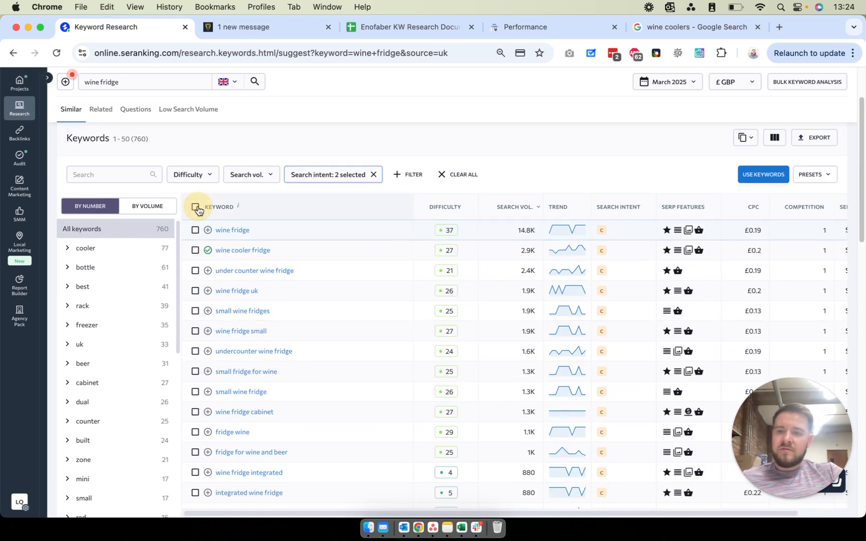
left_click(196, 207)
Review the selected wine fridge suggestions on the first page and deselect the branded keyword "miele wine fridge"
scroll(321, 305, "down", 1)
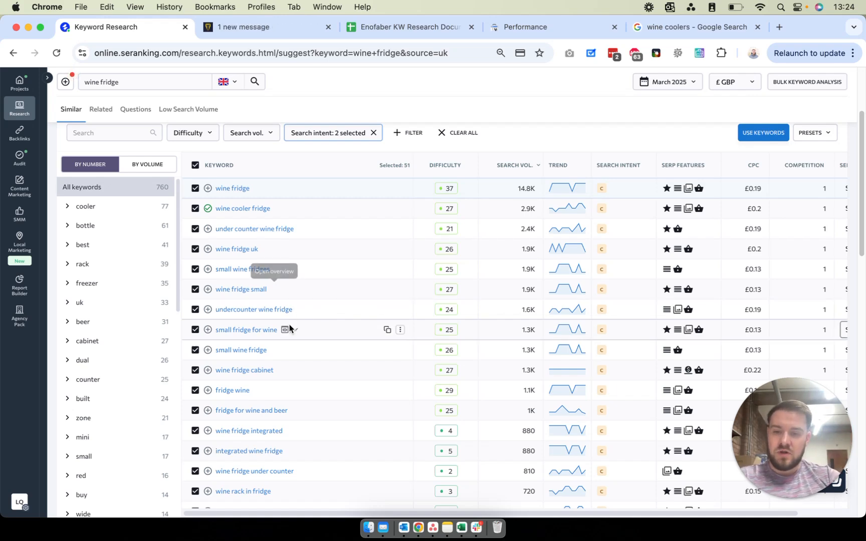
scroll(341, 321, "down", 5)
scroll(350, 321, "down", 7)
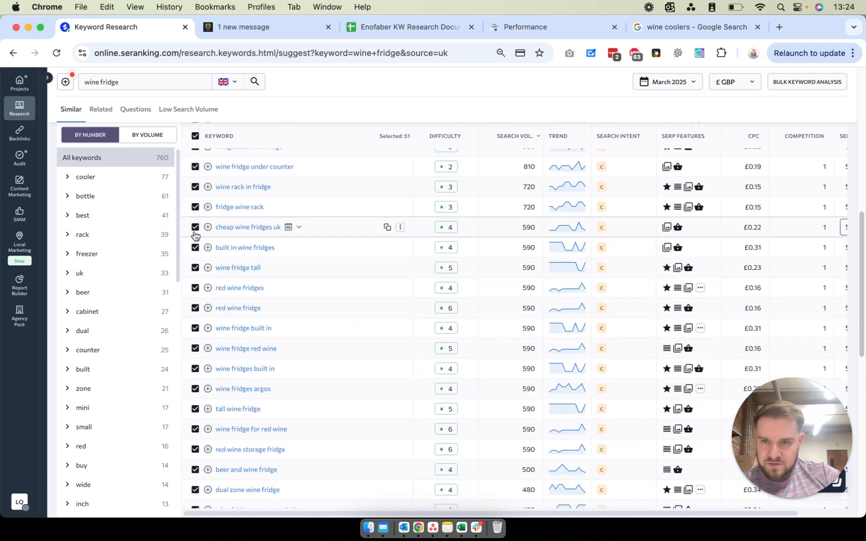
scroll(216, 345, "down", 5)
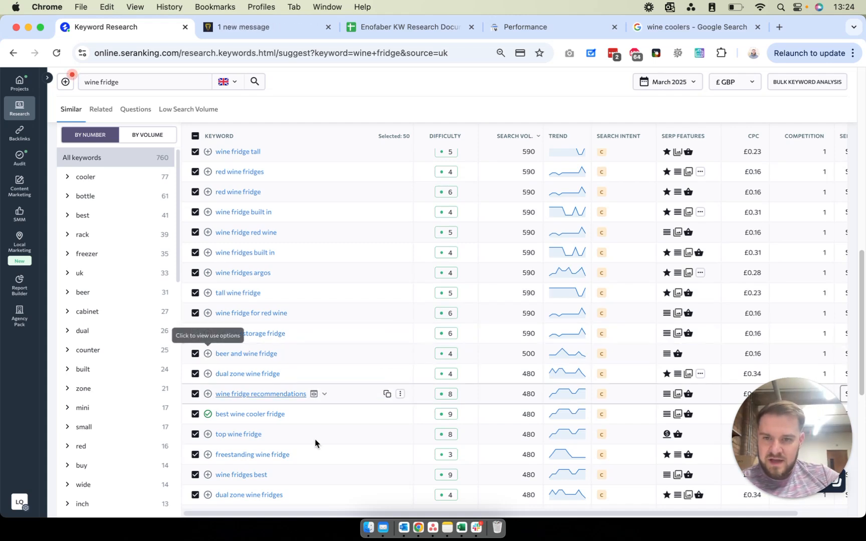
scroll(337, 401, "down", 1)
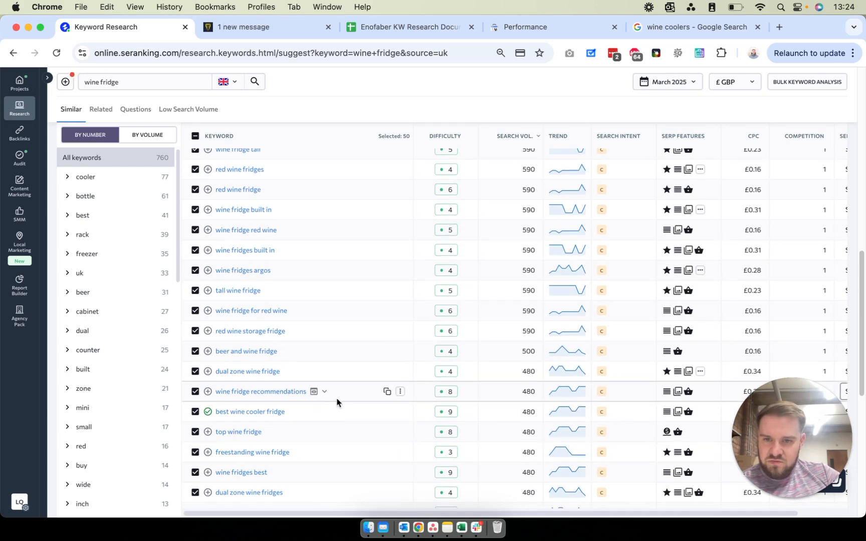
scroll(337, 401, "down", 7)
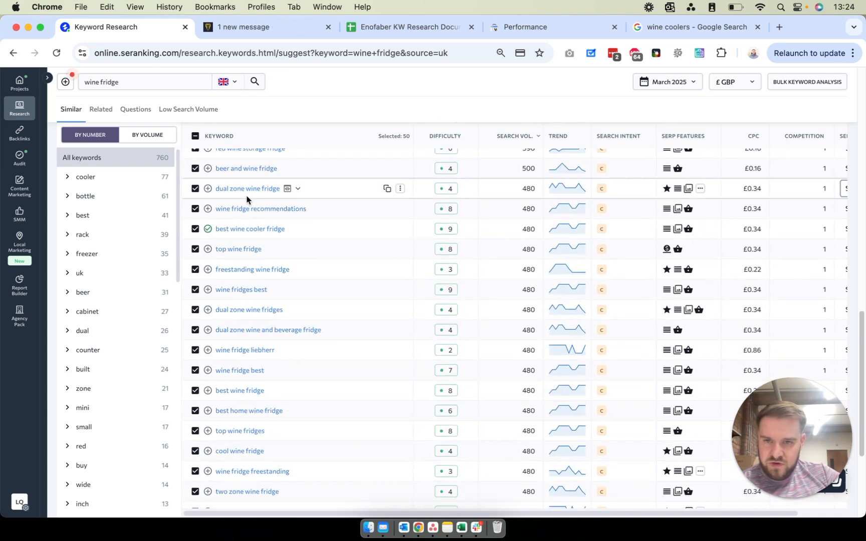
scroll(231, 281, "down", 1)
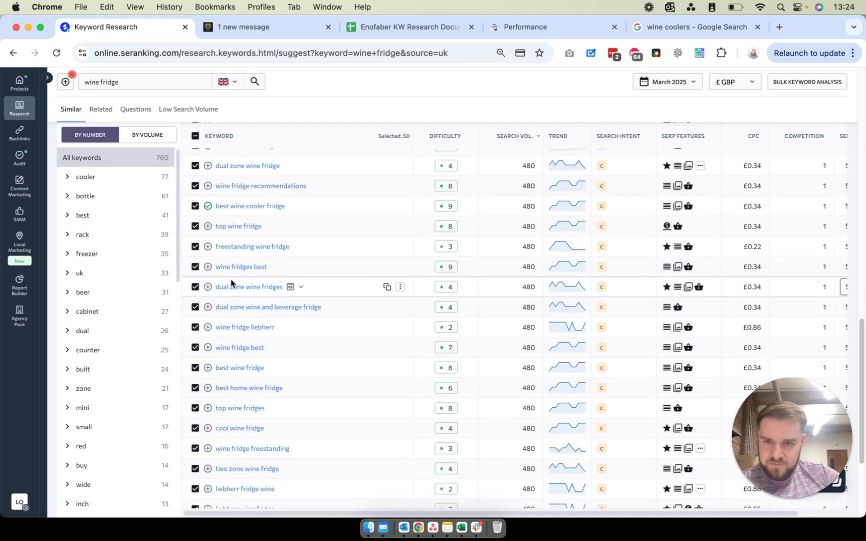
scroll(232, 282, "down", 4)
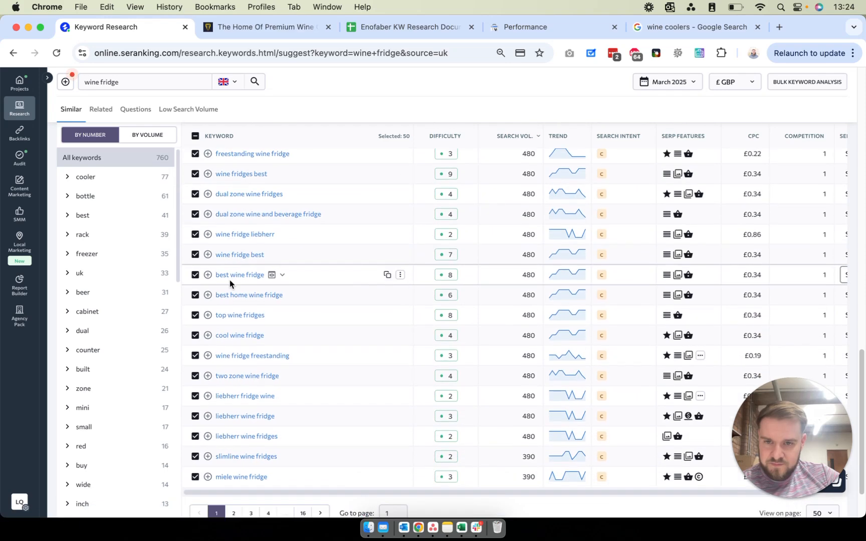
left_click(195, 475)
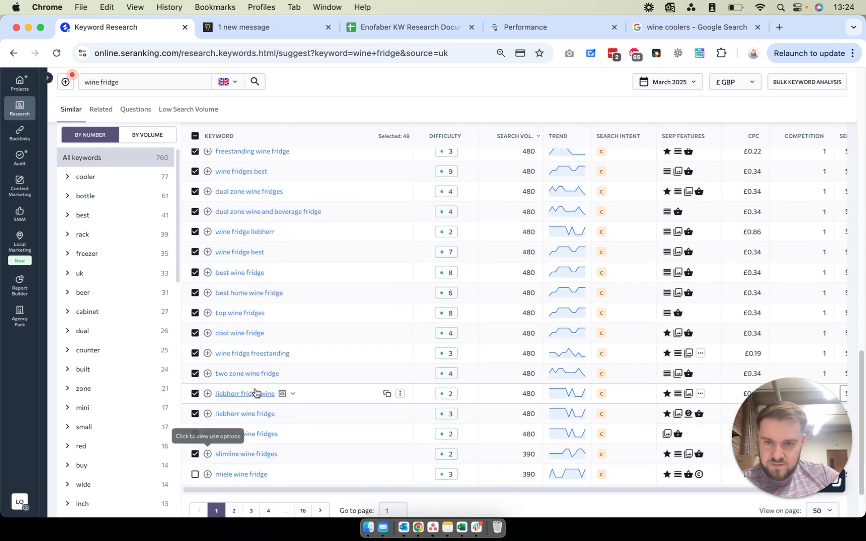
Add the selected first-page wine fridge keywords to the Enofaber Keyword Manager list
scroll(253, 392, "up", 15)
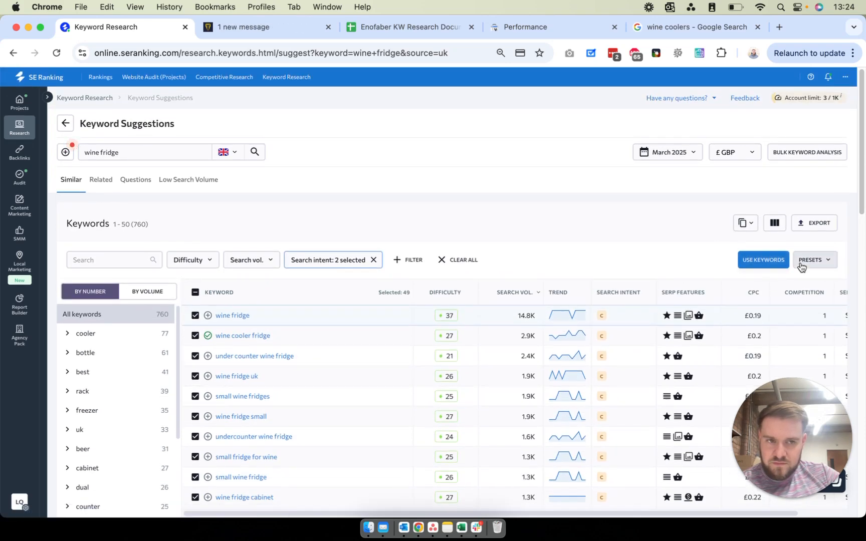
left_click(774, 263)
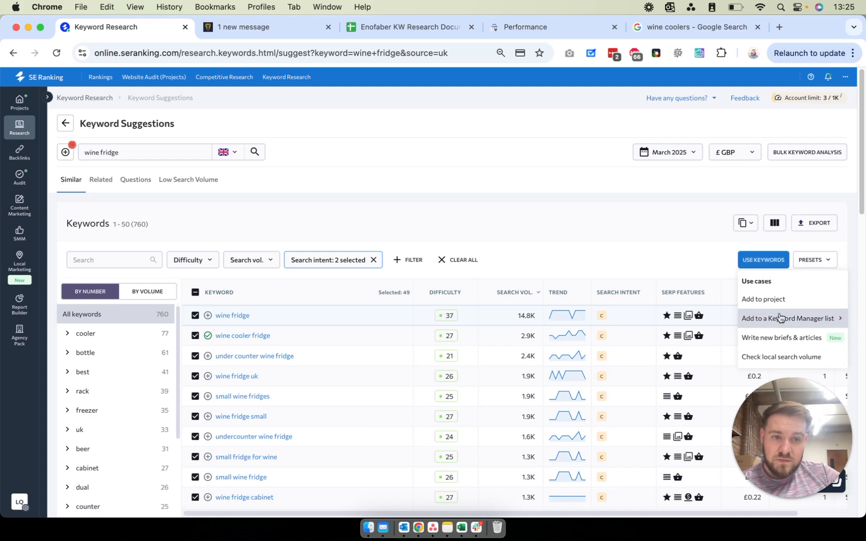
mouse_move(840, 319)
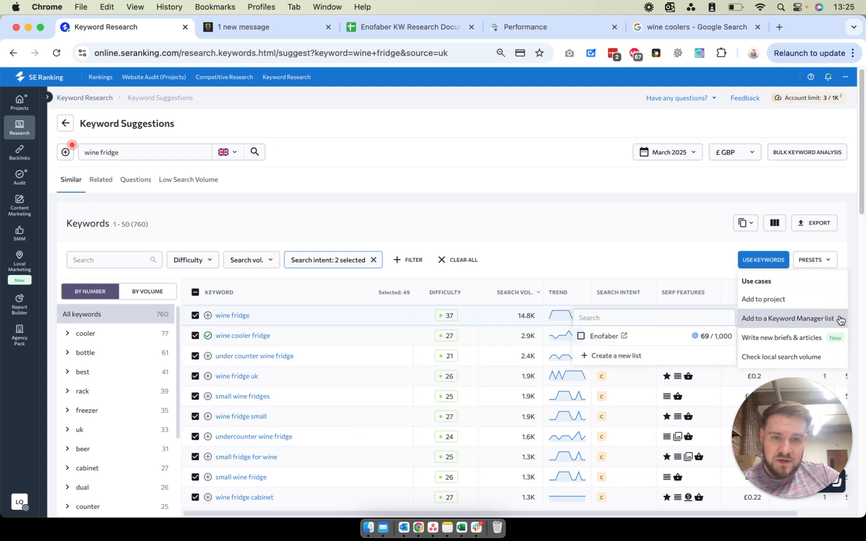
left_click(578, 338)
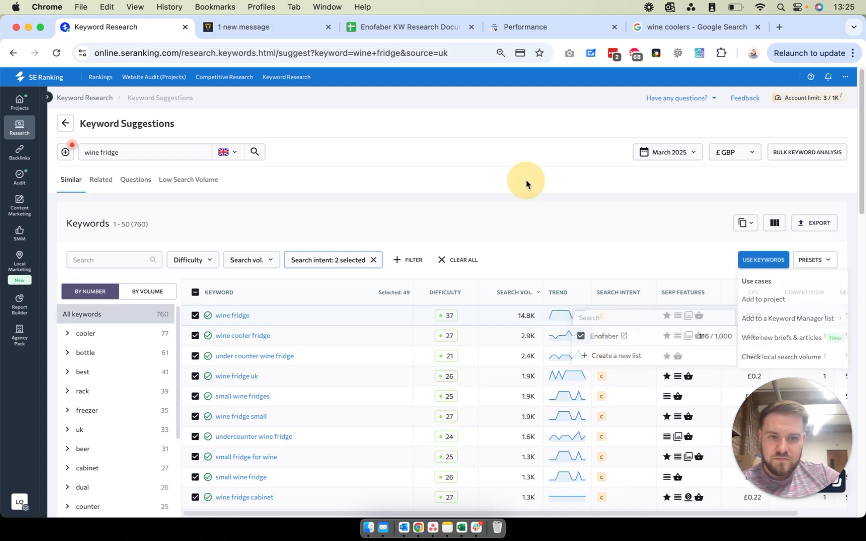
Open the second page of wine fridge suggestions and examine its keywords for relevance, brands and search volume
scroll(521, 201, "down", 15)
left_click(233, 449)
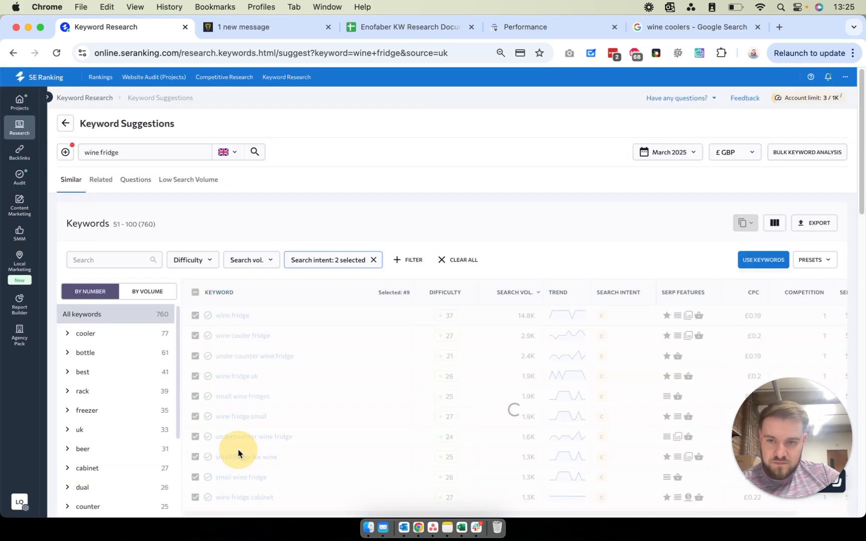
scroll(365, 371, "down", 10)
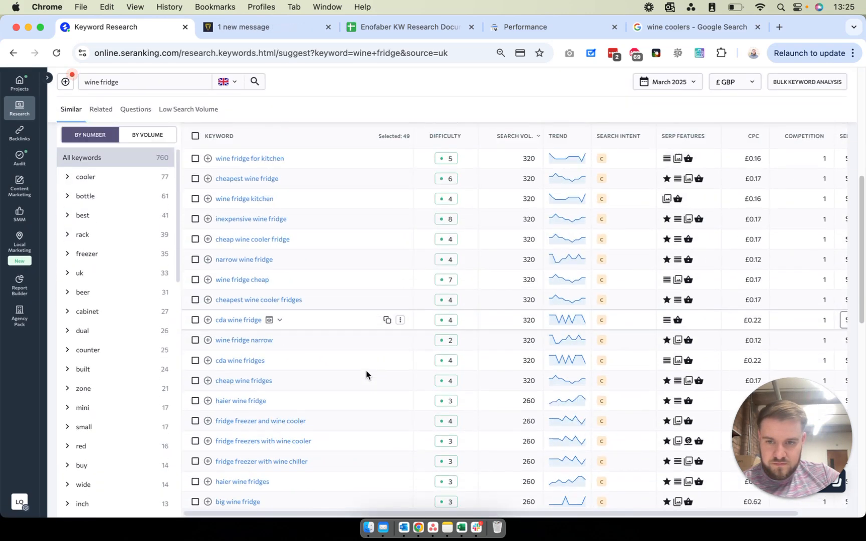
scroll(363, 373, "down", 4)
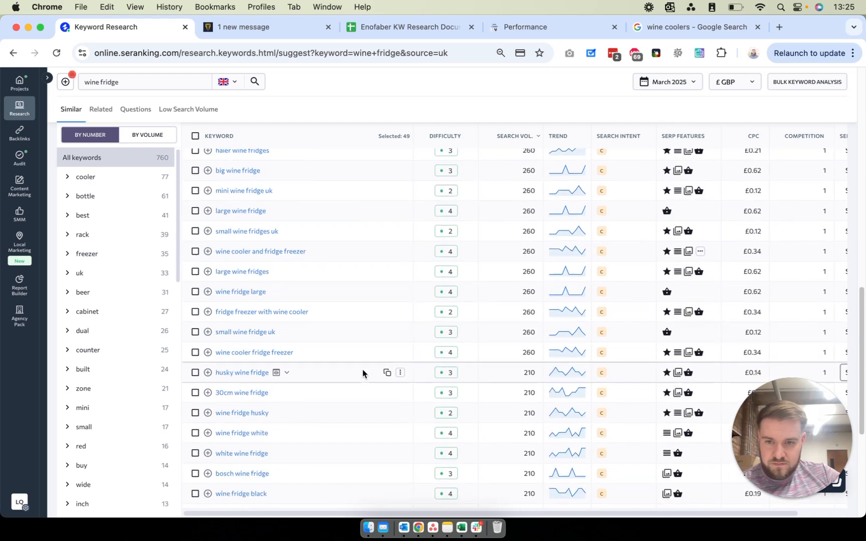
scroll(356, 371, "down", 3)
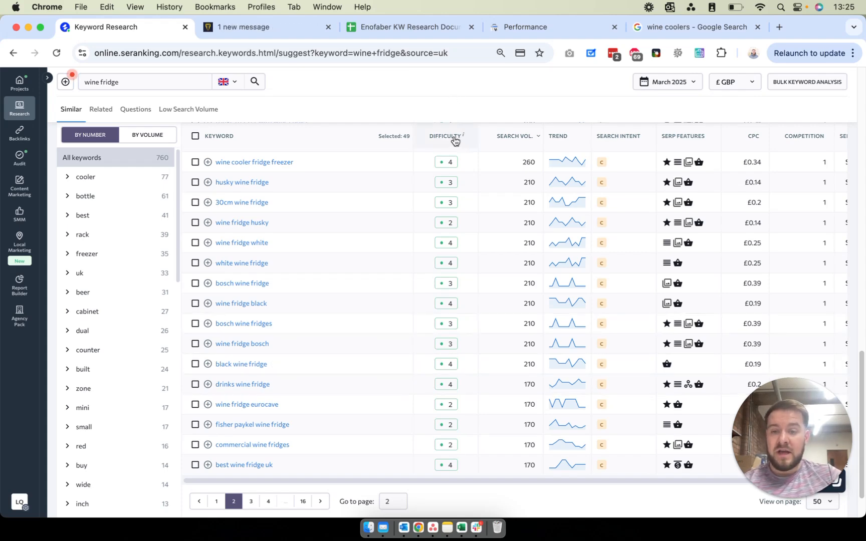
scroll(460, 141, "up", 10)
scroll(405, 165, "up", 2)
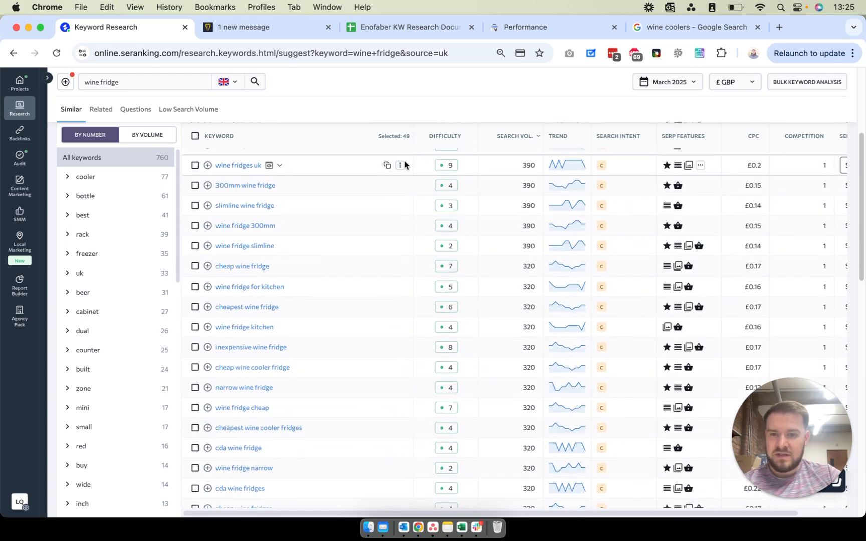
scroll(396, 173, "up", 3)
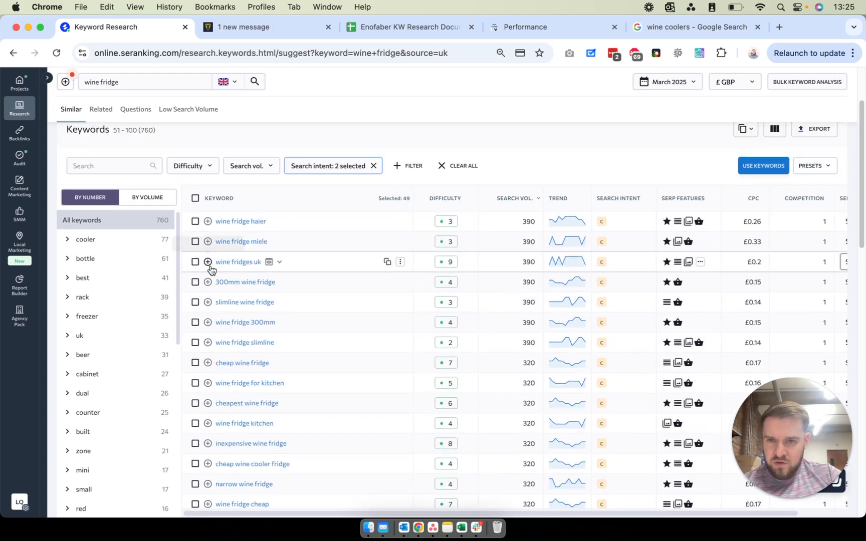
Select the keywords "wine fridges uk", "wine fridge for kitchen", "narrow wine fridge" and "wine fridge narrow"
left_click(194, 262)
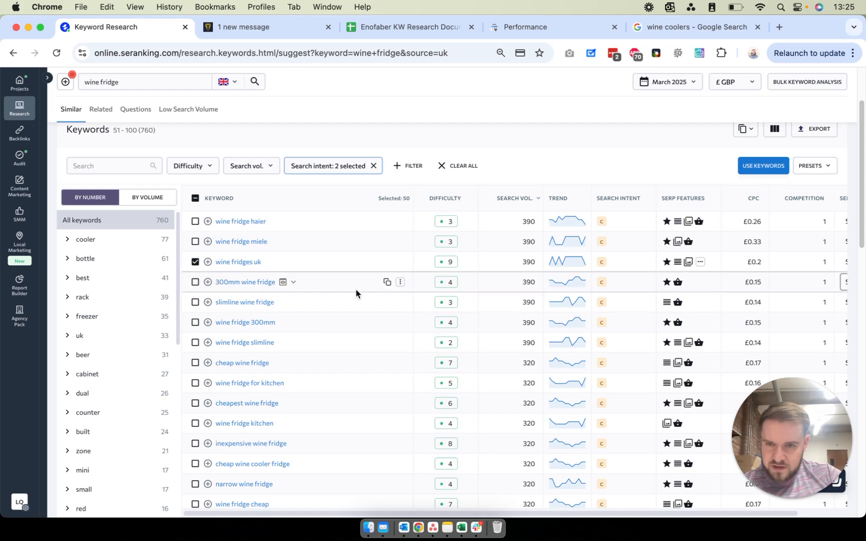
scroll(313, 295, "down", 1)
left_click(195, 356)
scroll(205, 359, "down", 4)
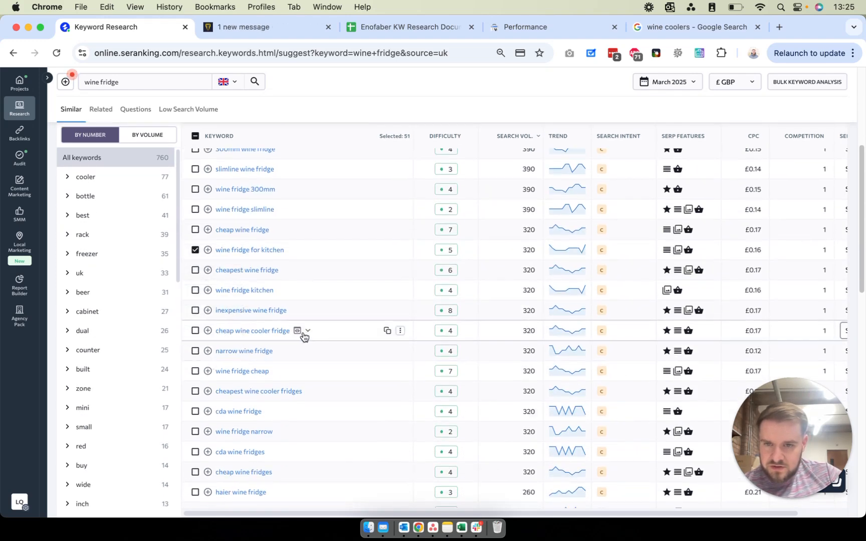
left_click(194, 352)
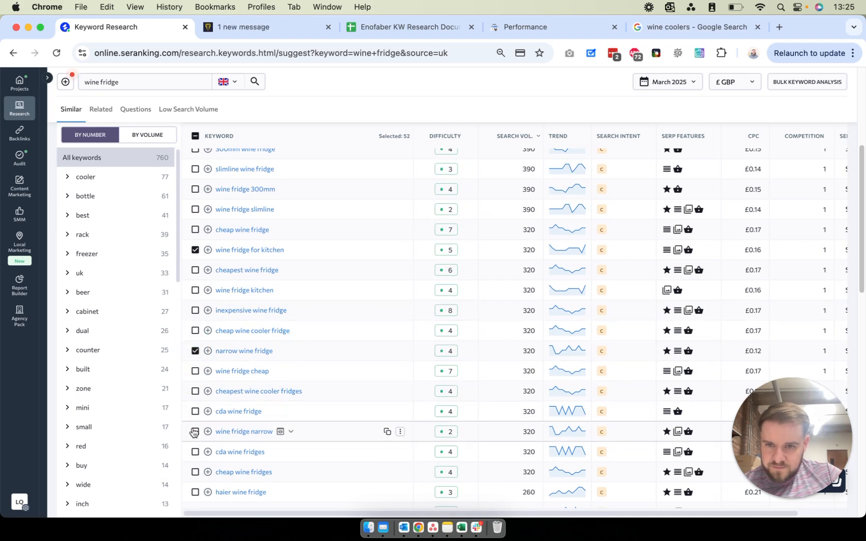
left_click(195, 431)
Add "mini wine fridge uk", "small wine fridges uk" and "large wine fridges" to the keyword selection
scroll(194, 429, "down", 8)
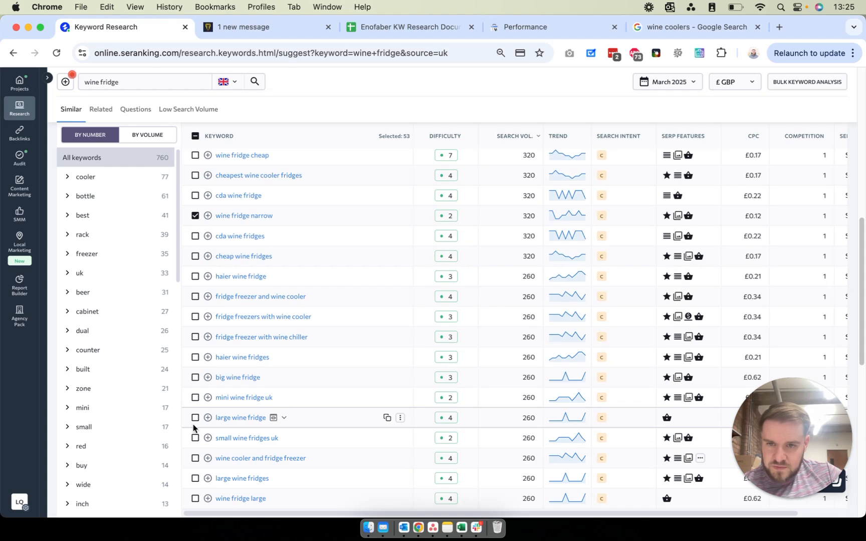
scroll(195, 381, "down", 1)
left_click(195, 373)
left_click(195, 413)
scroll(194, 407, "down", 1)
left_click(194, 426)
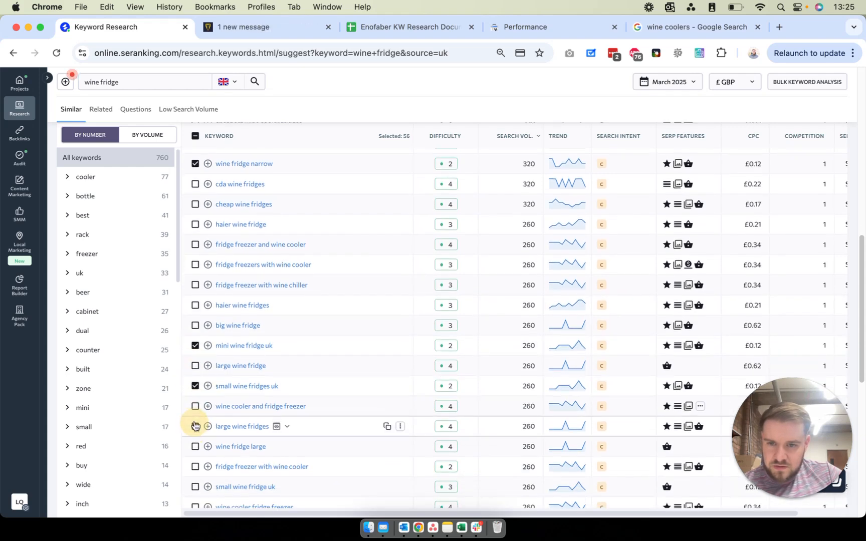
Add the keywords selected on the second page to the Enofaber Keyword Manager list
scroll(251, 332, "up", 10)
left_click(780, 260)
mouse_move(776, 318)
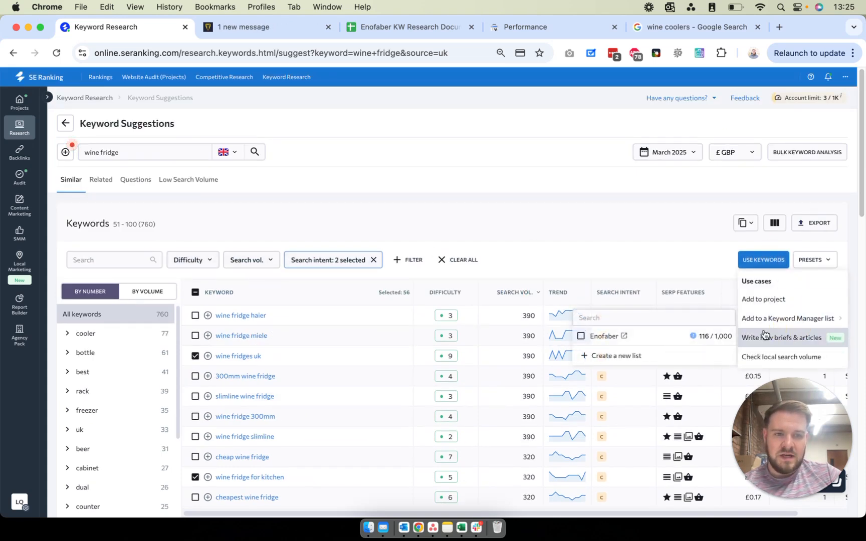
left_click(580, 335)
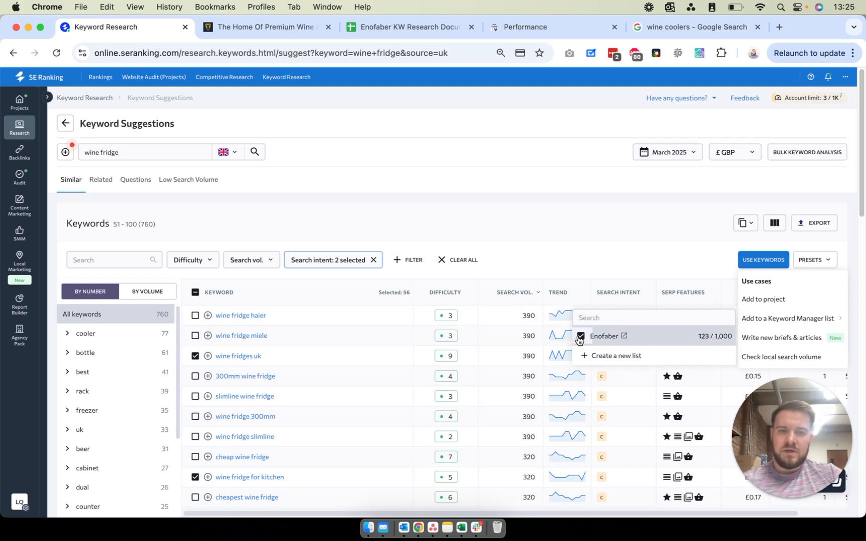
Switch to the Enofaber KW Research Document spreadsheet and fill the brand collections Avintage to Dometic (A1:A8) with orange-yellow
left_click(356, 27)
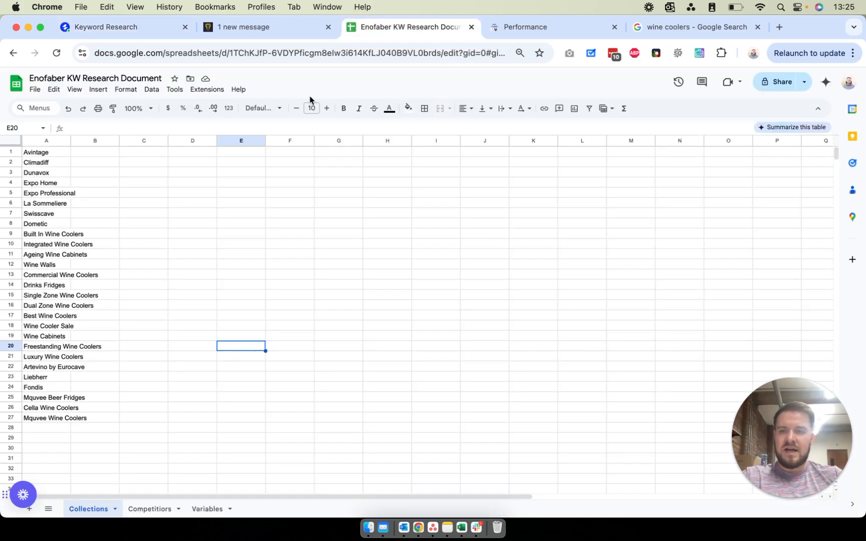
left_click(189, 202)
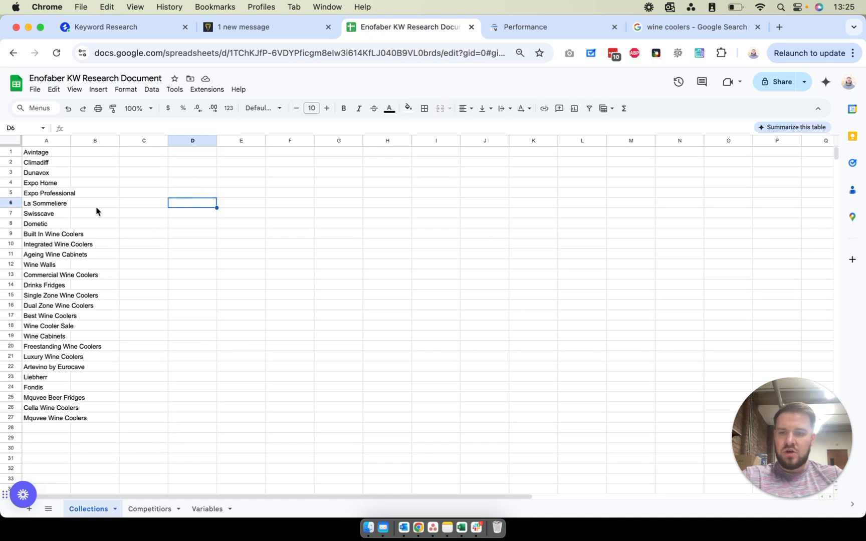
left_click(45, 163)
left_click(47, 175)
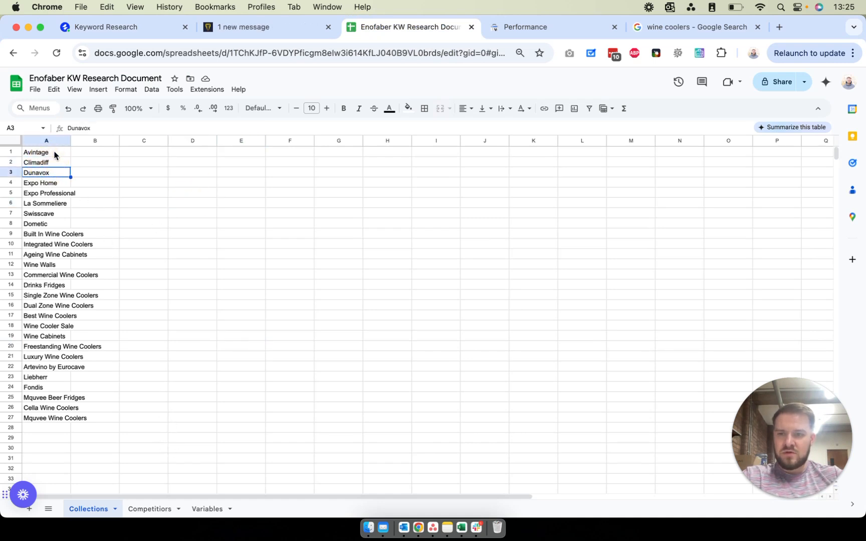
left_click(54, 154, "shift")
left_click(56, 204, "super")
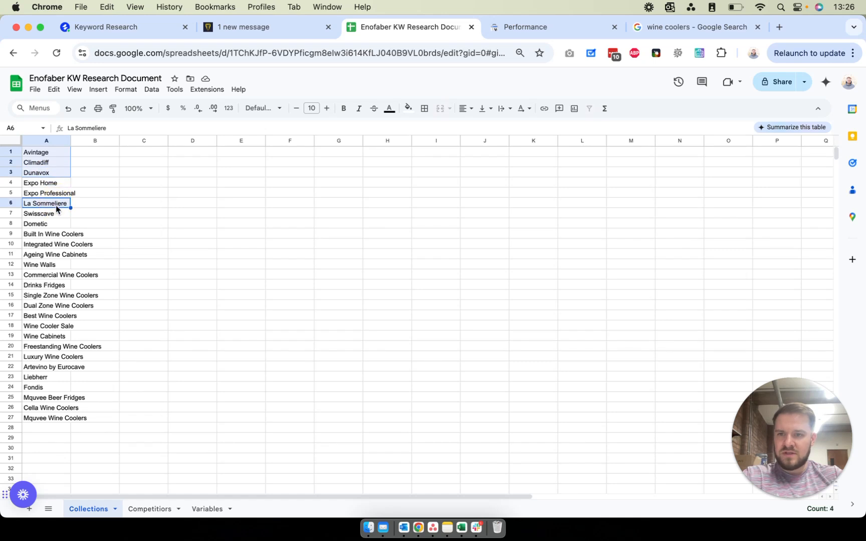
left_click(55, 215)
key("Down")
left_click(61, 152, "shift")
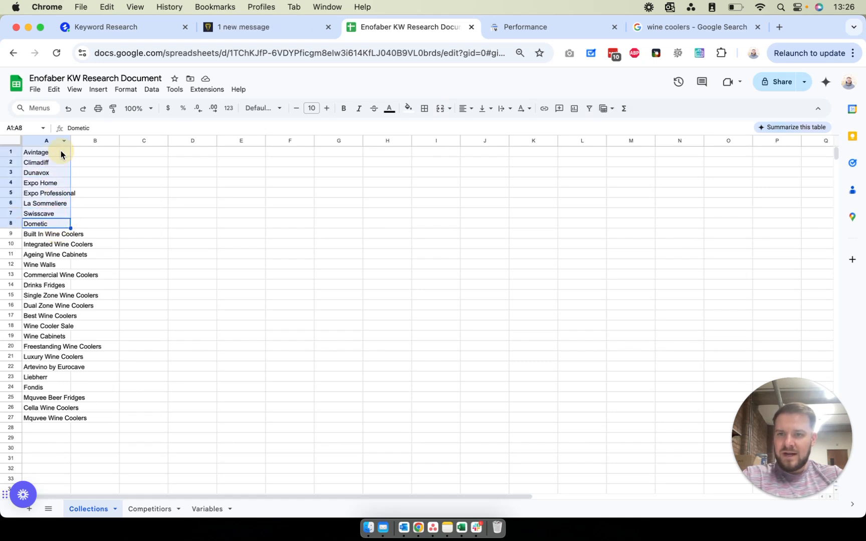
left_click(410, 111)
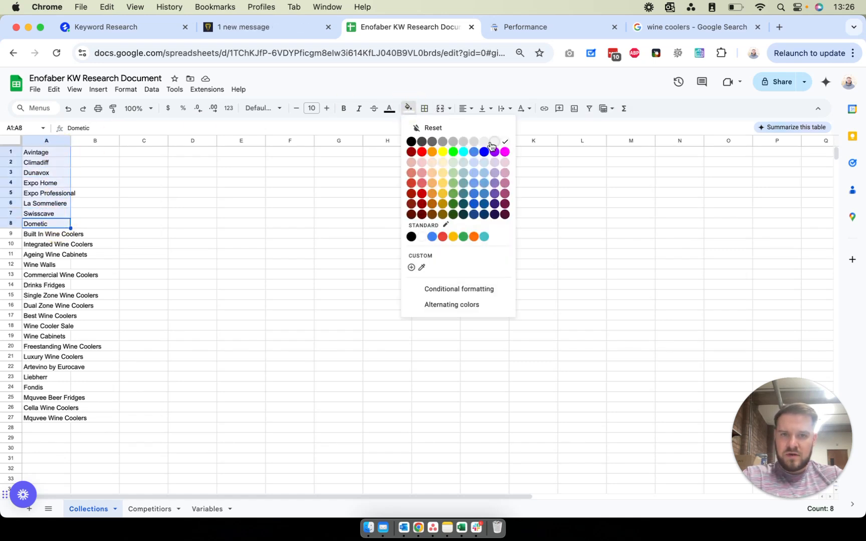
left_click(453, 237)
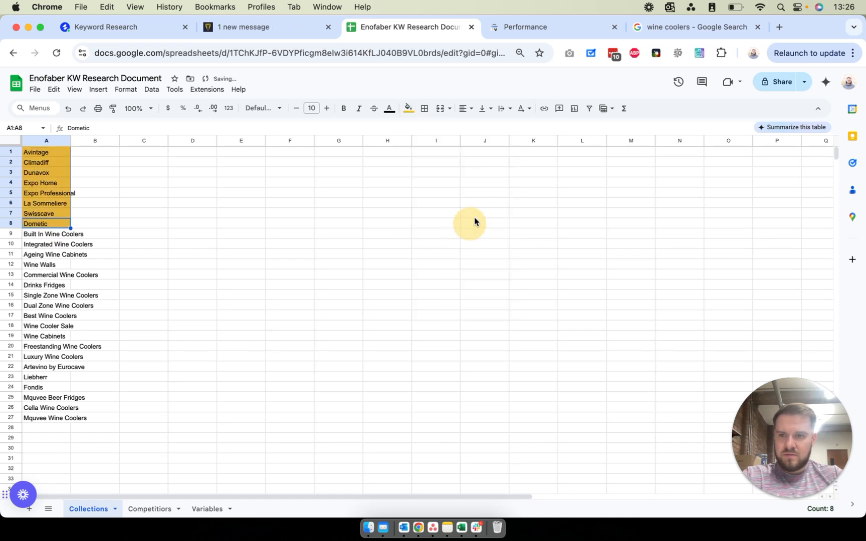
Fill the brand collections from Artevino by Eurocave to Mquvee Wine Coolers (A22:A27) with the same orange-yellow
left_click(45, 276)
left_click(83, 338)
left_click(67, 359)
left_click(65, 365)
left_click(42, 418, "shift")
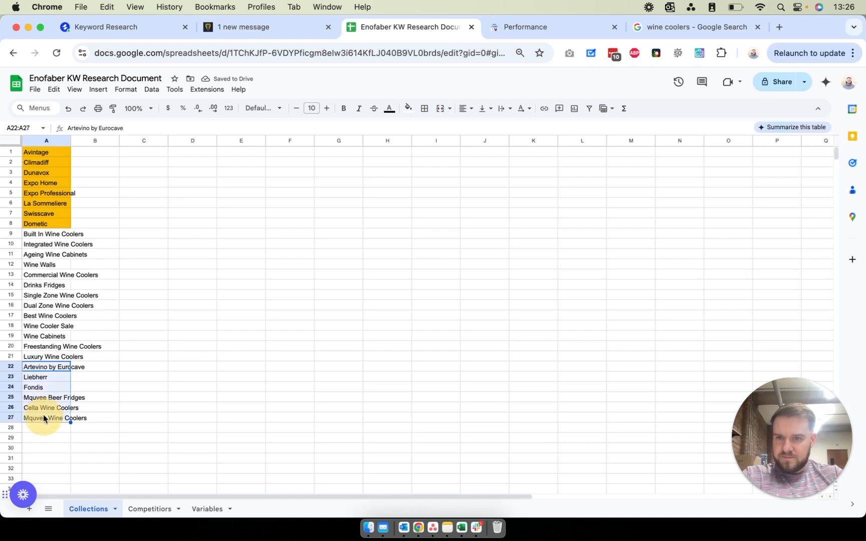
left_click(407, 109)
left_click(454, 237)
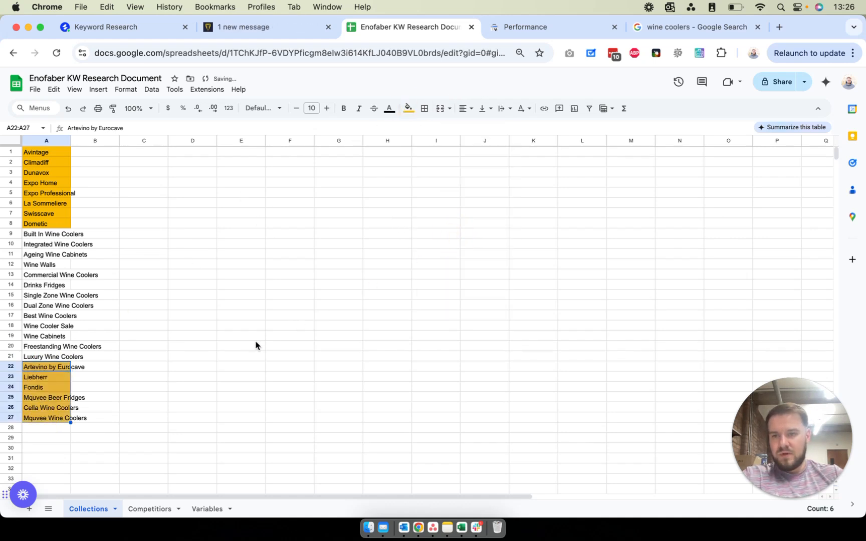
left_click_drag(253, 344, 258, 336)
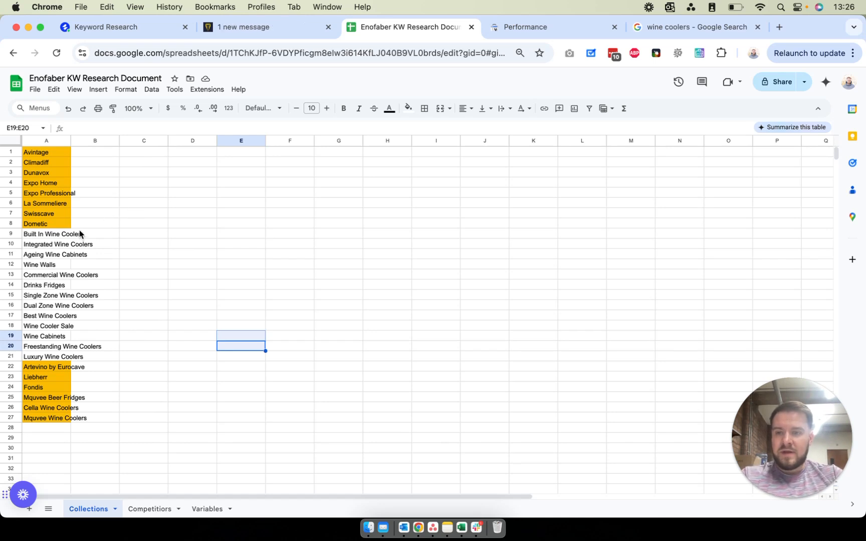
Copy "Built In Wine Coolers" from A9, analyze it in SE Ranking in place of "wine fridge", and open the detailed similar keywords report
left_click(49, 235)
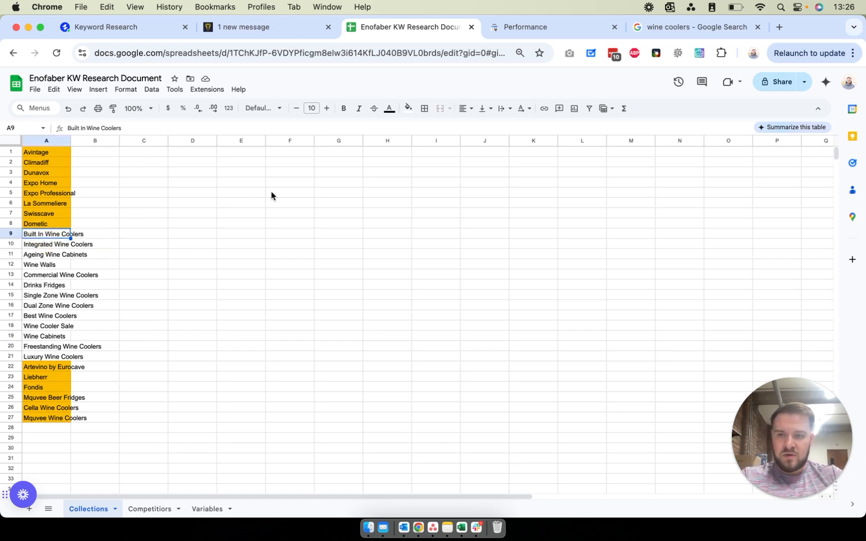
key("cmd+c")
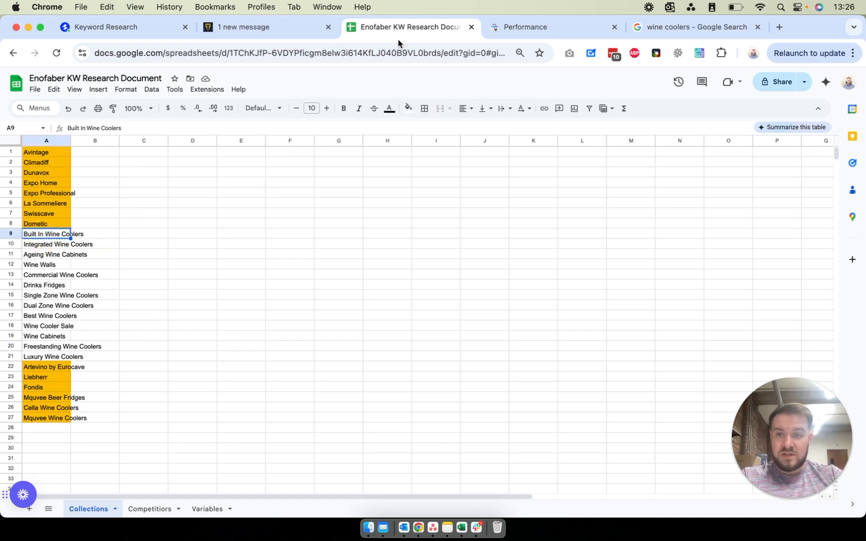
left_click(99, 26)
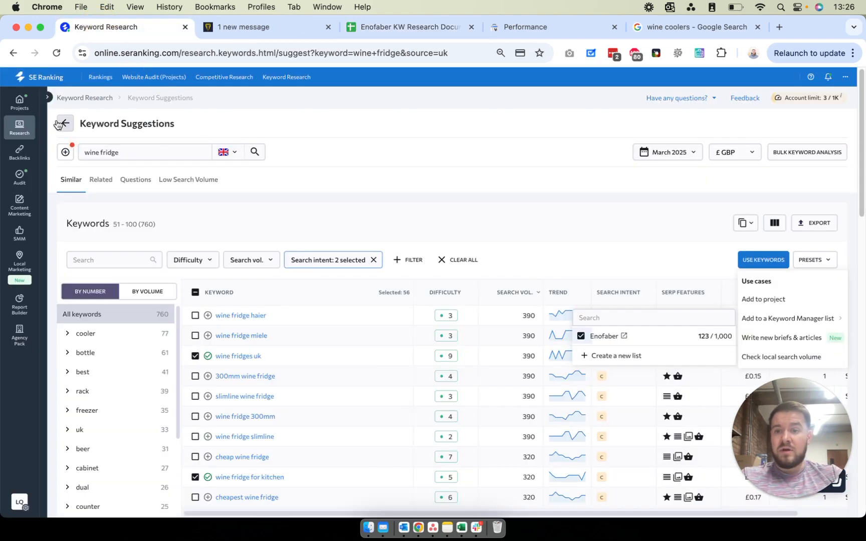
left_click(58, 123)
left_click(367, 200)
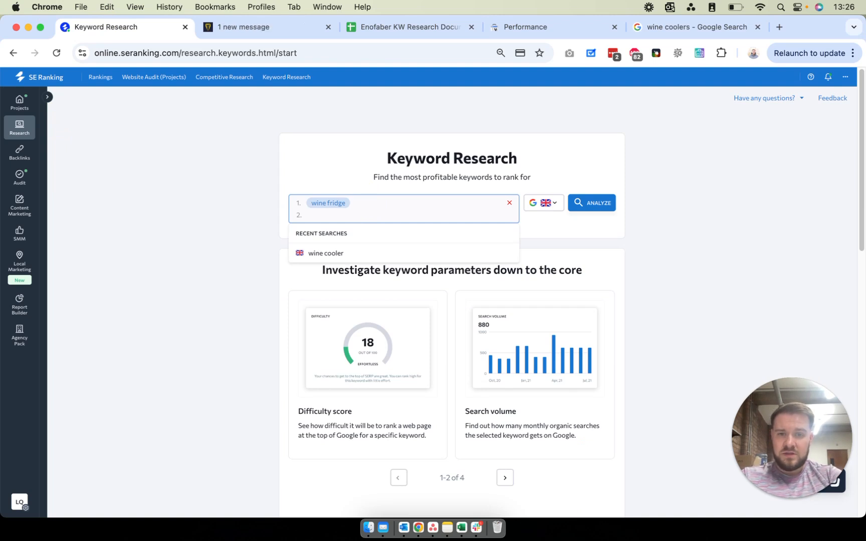
left_click(509, 203)
key("super+v")
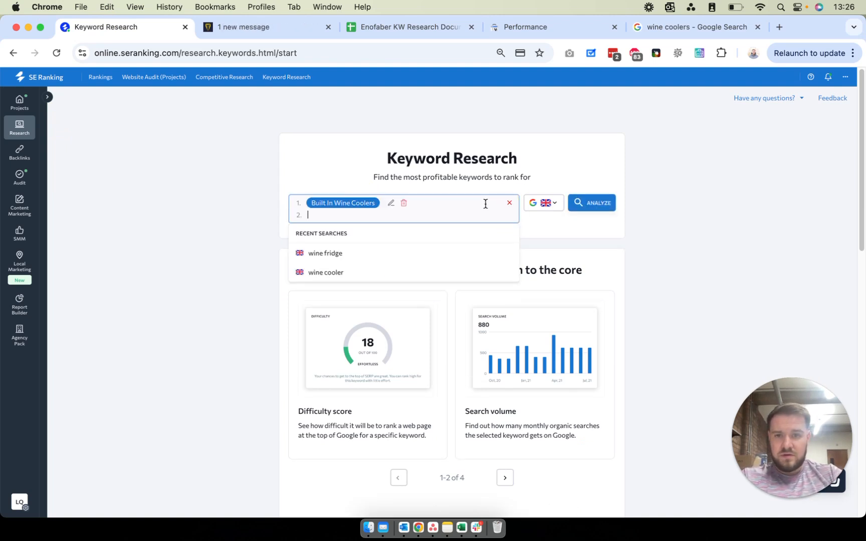
left_click(592, 203)
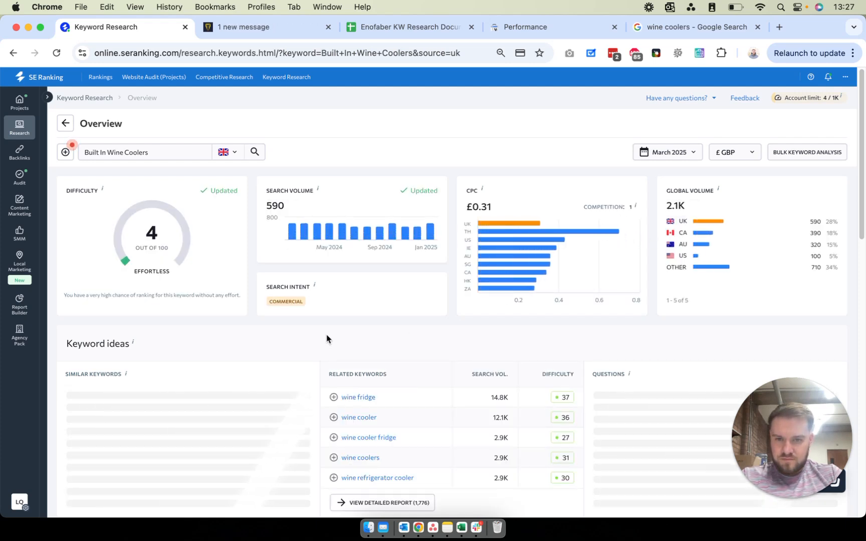
scroll(328, 343, "down", 1)
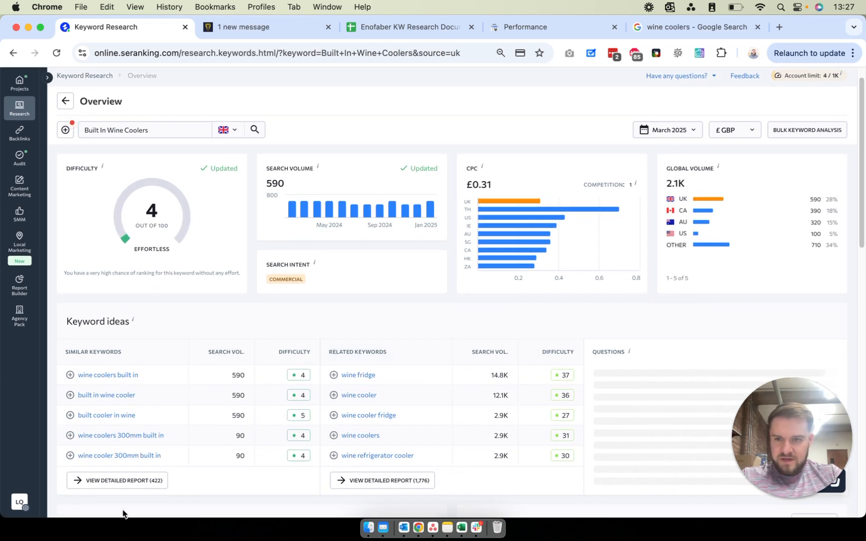
left_click(122, 477)
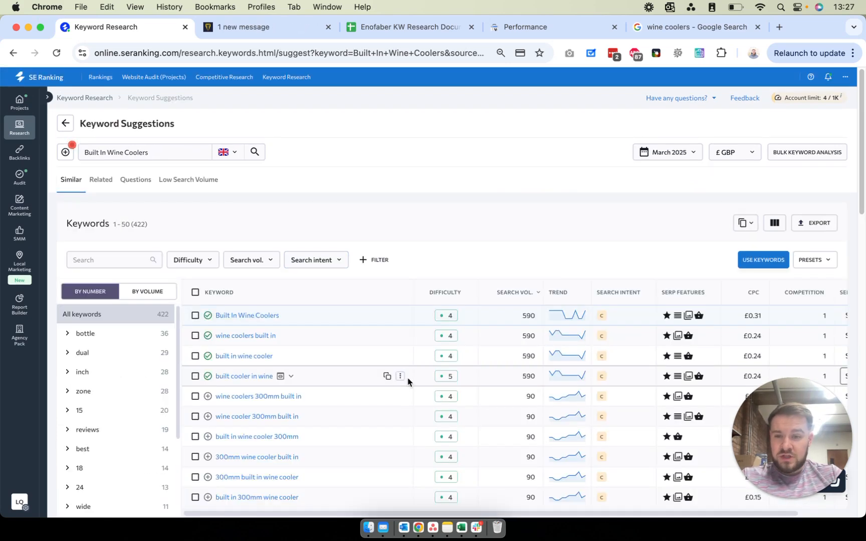
Review the first two pages of similar keywords for "Built In Wine Coolers", checking relevance, search volume and intent
scroll(401, 378, "down", 3)
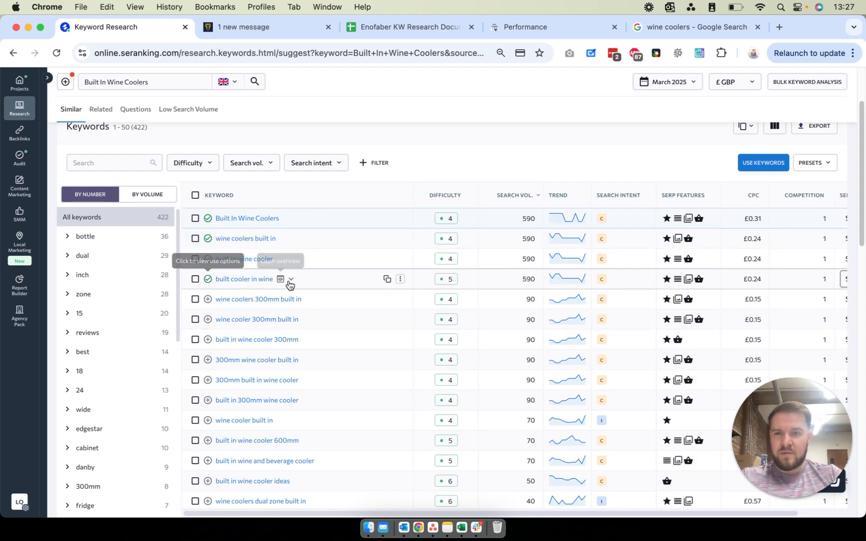
scroll(286, 299, "down", 5)
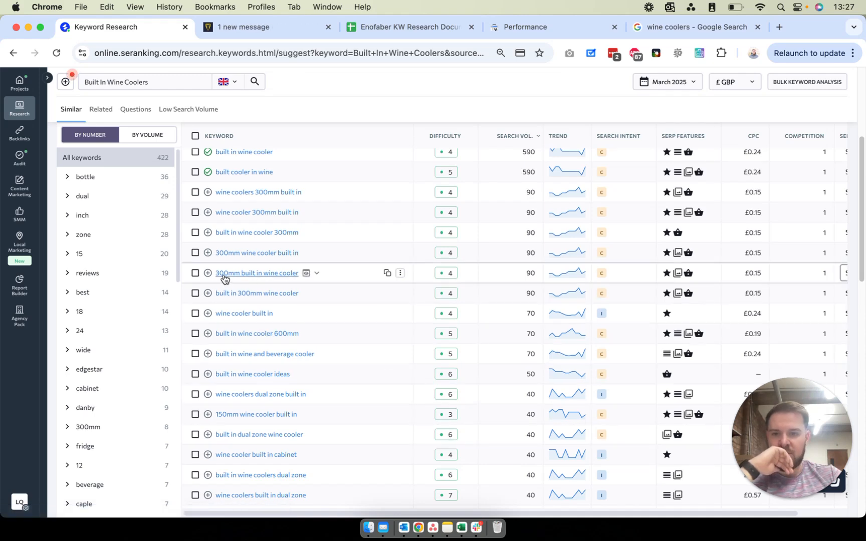
scroll(271, 333, "down", 3)
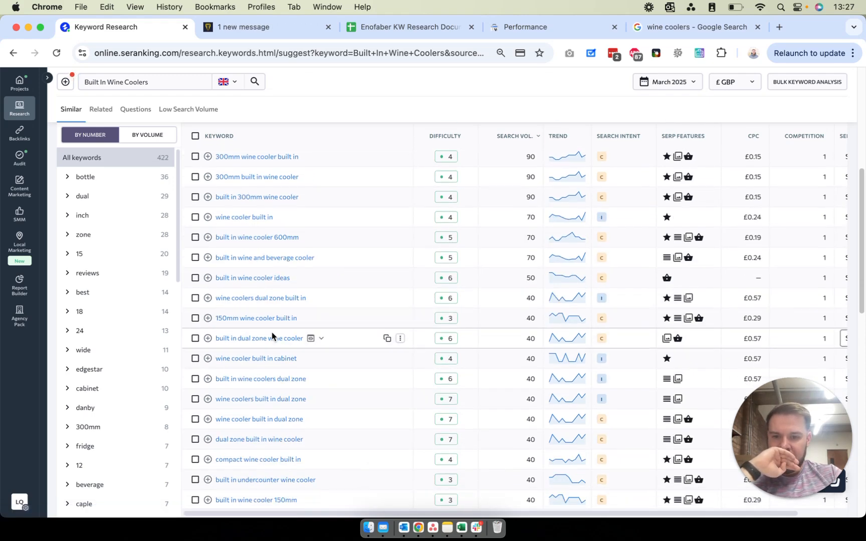
scroll(271, 333, "down", 2)
scroll(266, 333, "down", 8)
scroll(269, 330, "down", 2)
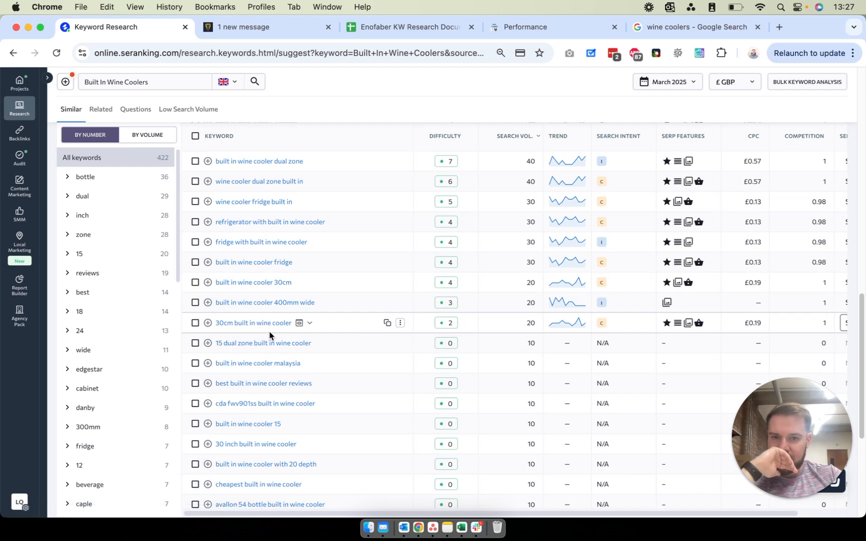
scroll(324, 388, "down", 8)
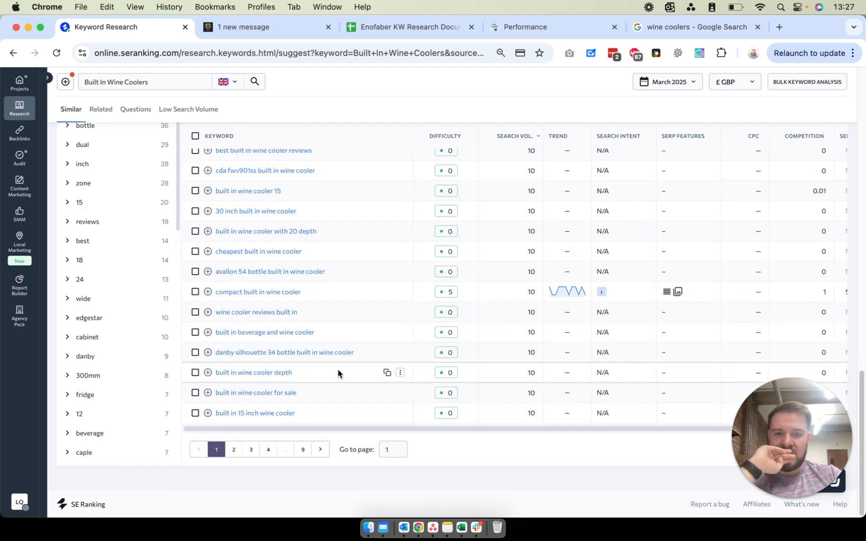
scroll(338, 374, "up", 1)
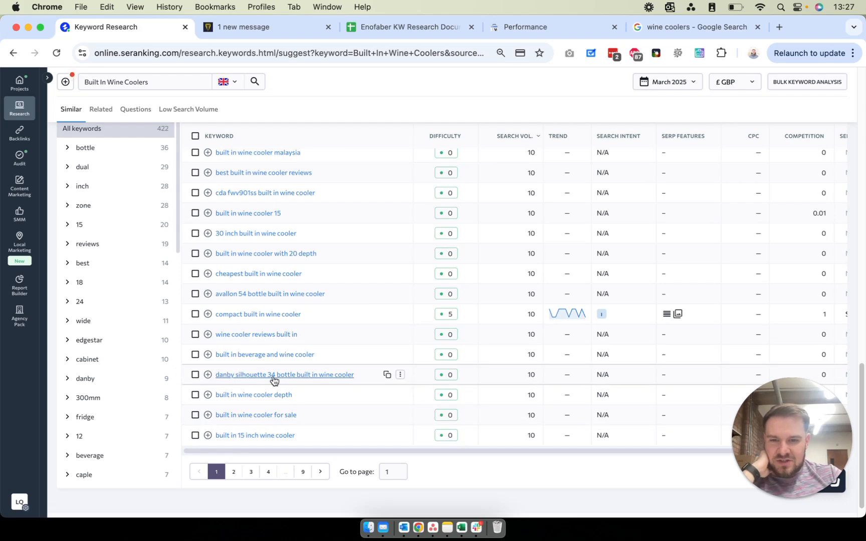
scroll(274, 379, "up", 9)
scroll(273, 384, "down", 10)
left_click(233, 451)
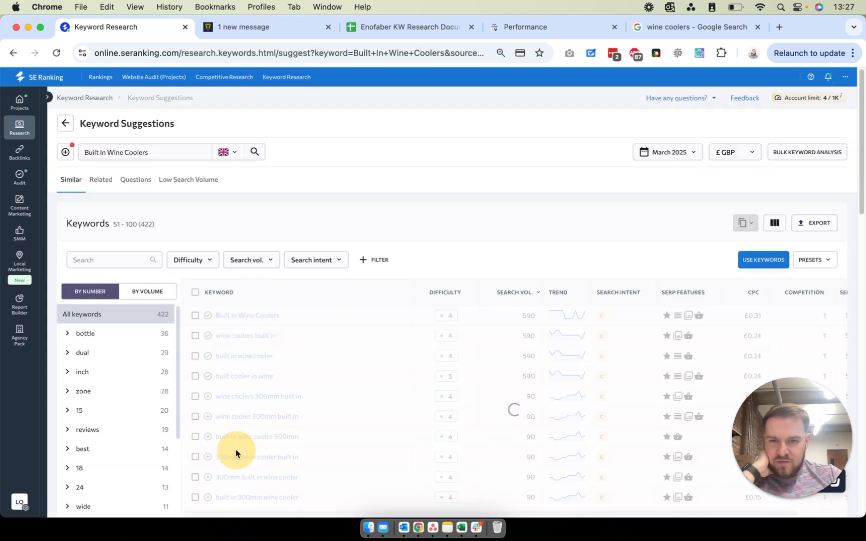
scroll(294, 379, "down", 5)
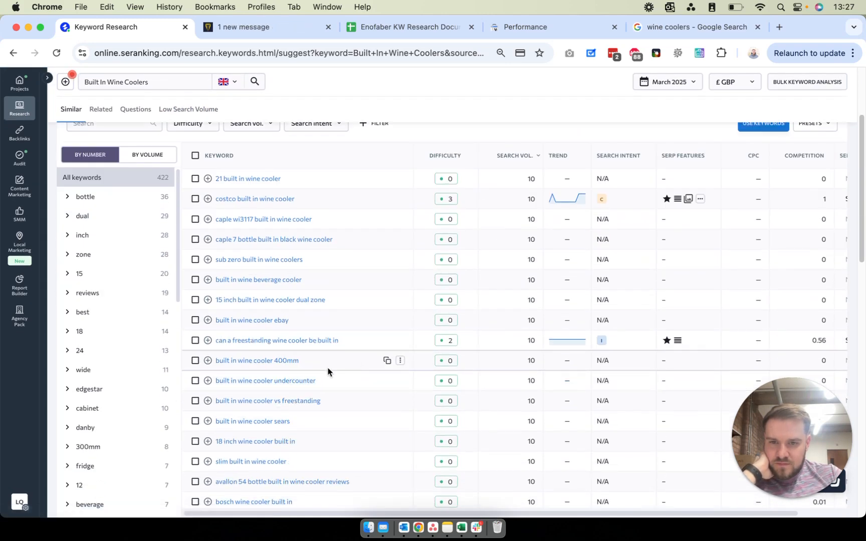
scroll(332, 371, "down", 10)
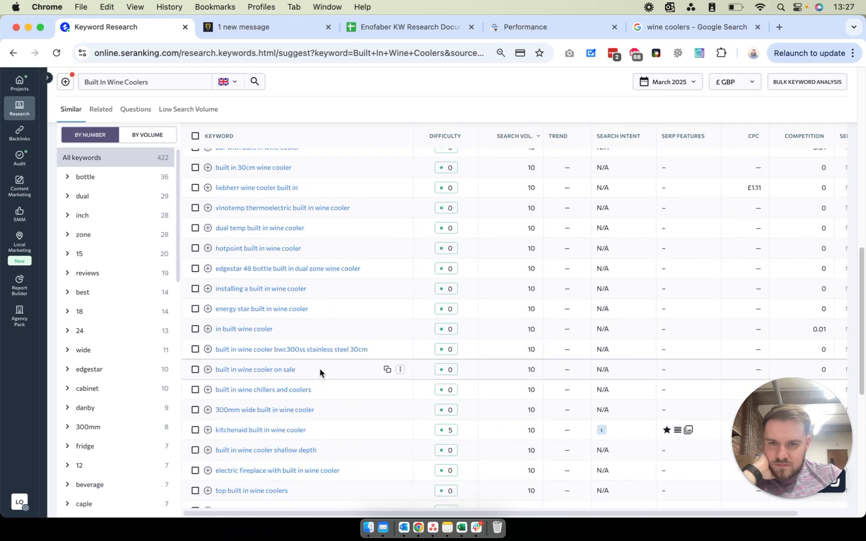
scroll(321, 372, "down", 3)
scroll(323, 374, "down", 9)
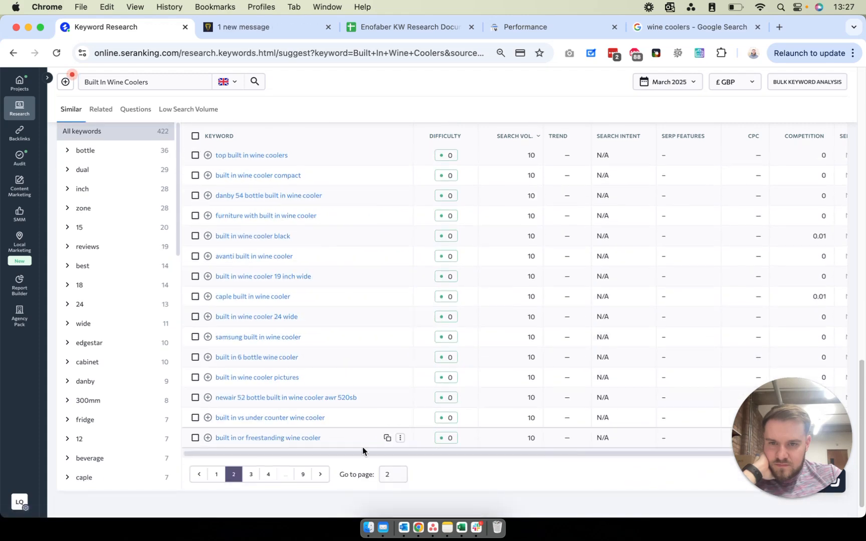
Select every similar keyword on the first page and add the selection to the Enofaber Keyword Manager list
left_click(217, 474)
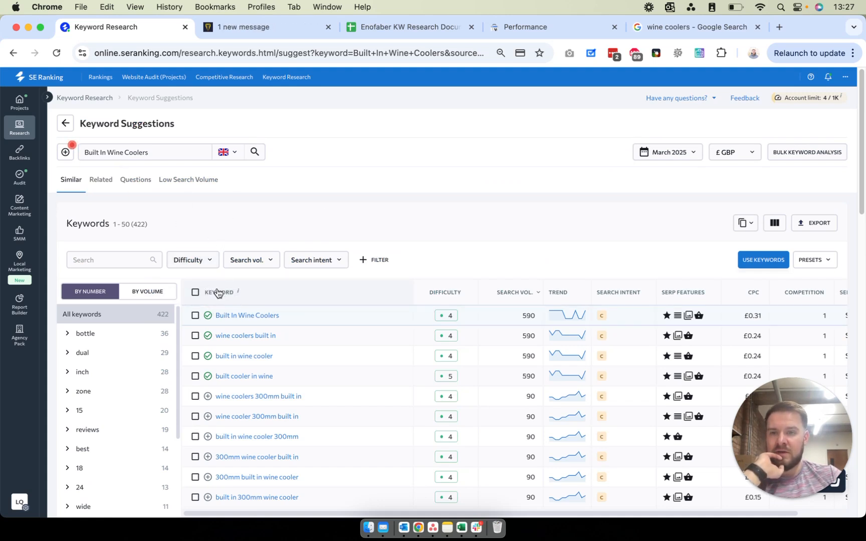
left_click(195, 292)
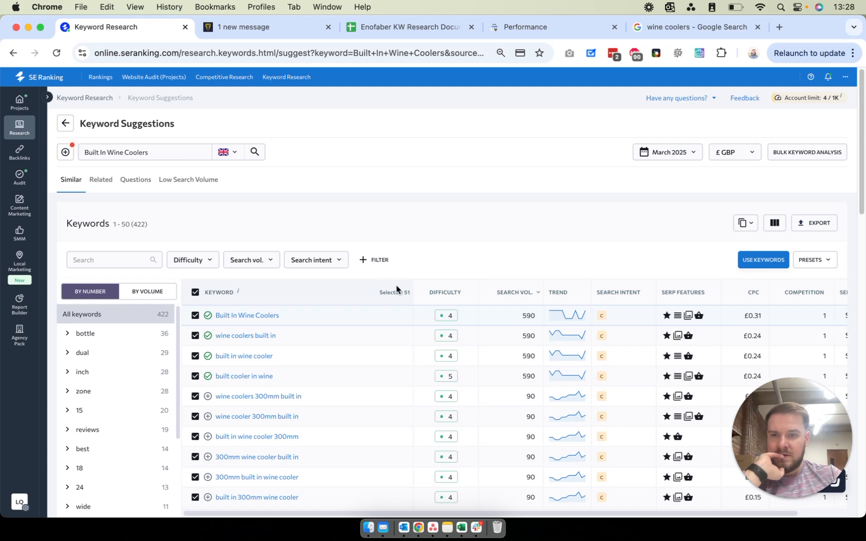
scroll(636, 311, "down", 5)
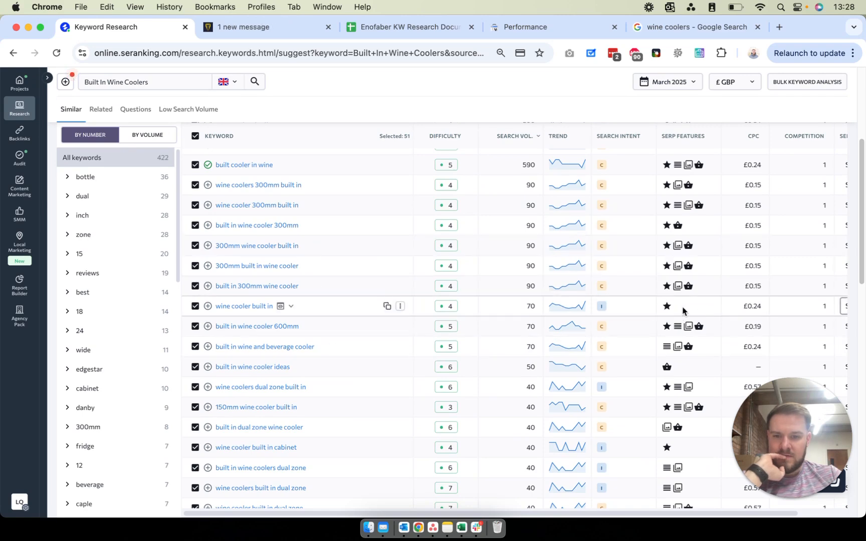
scroll(524, 315, "up", 1)
scroll(524, 315, "up", 5)
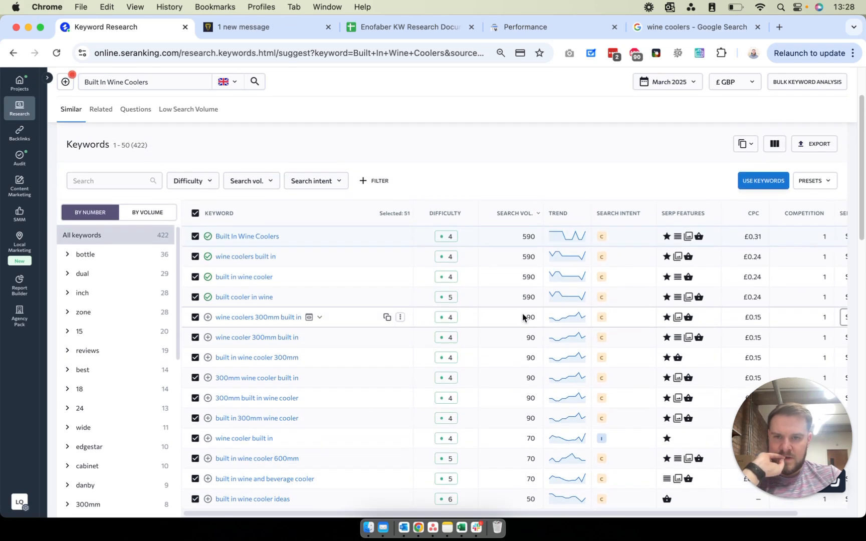
left_click(751, 259)
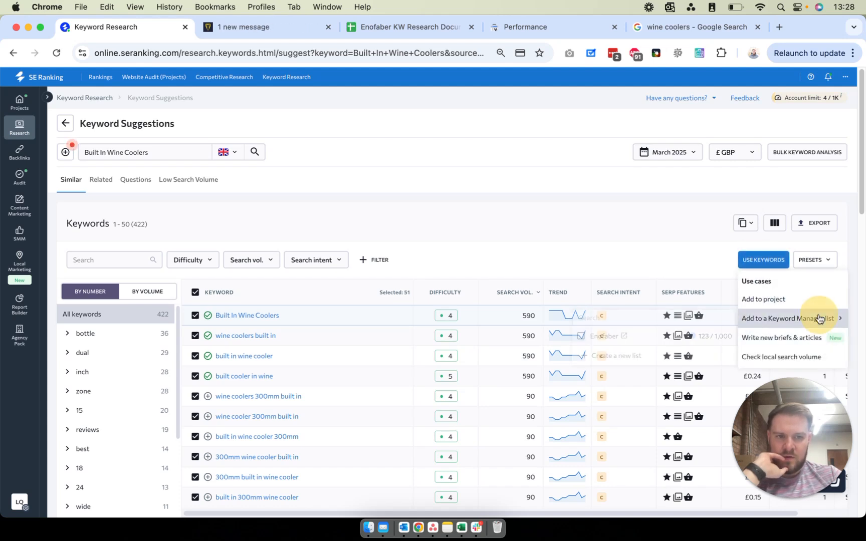
left_click(817, 318)
left_click(581, 336)
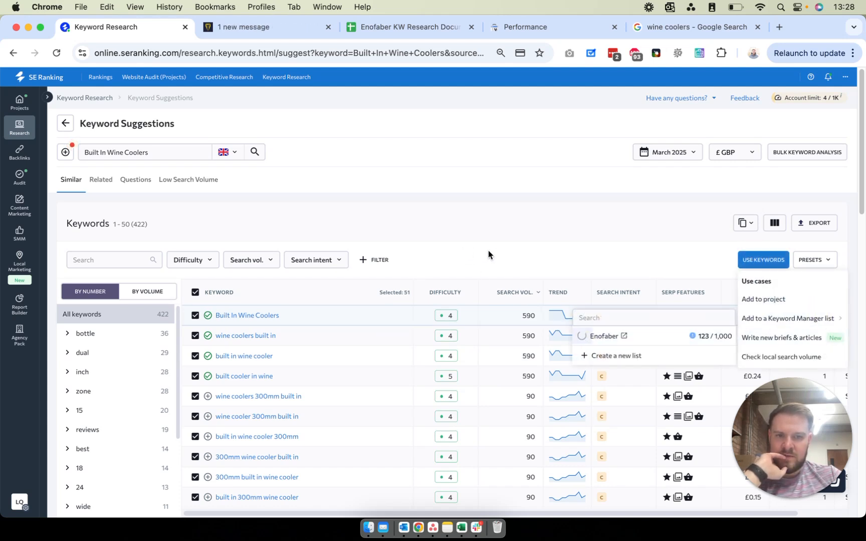
Go to the second page of similar keywords and copy the keyword "21 built in wine cooler"
scroll(481, 245, "down", 20)
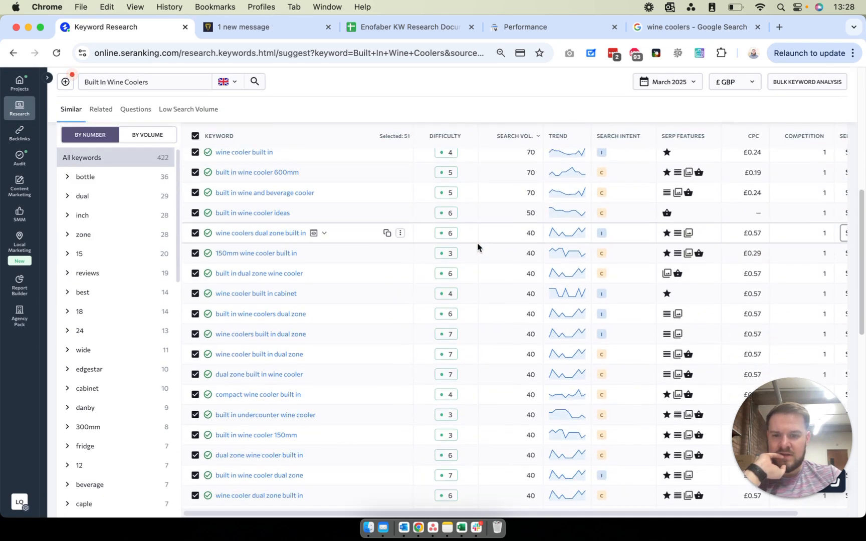
left_click(234, 449)
scroll(332, 323, "down", 3)
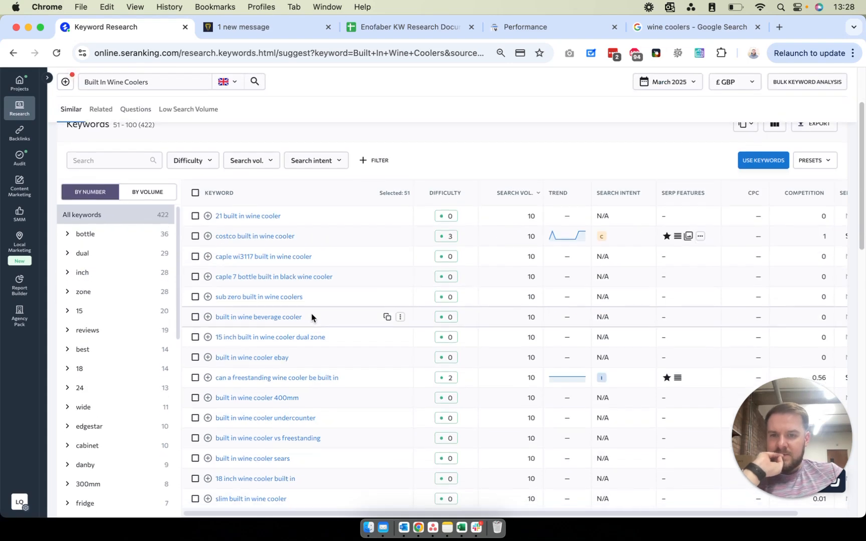
scroll(300, 314, "down", 1)
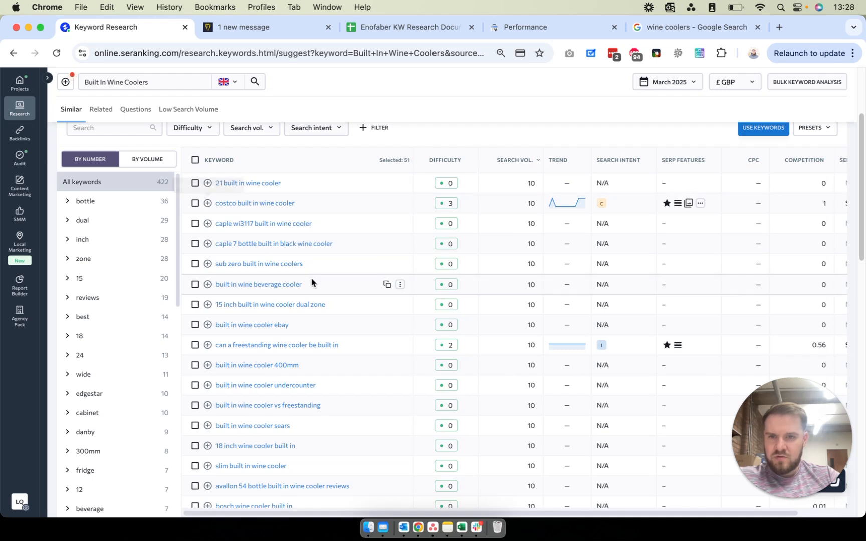
left_click_drag(296, 185, 216, 184)
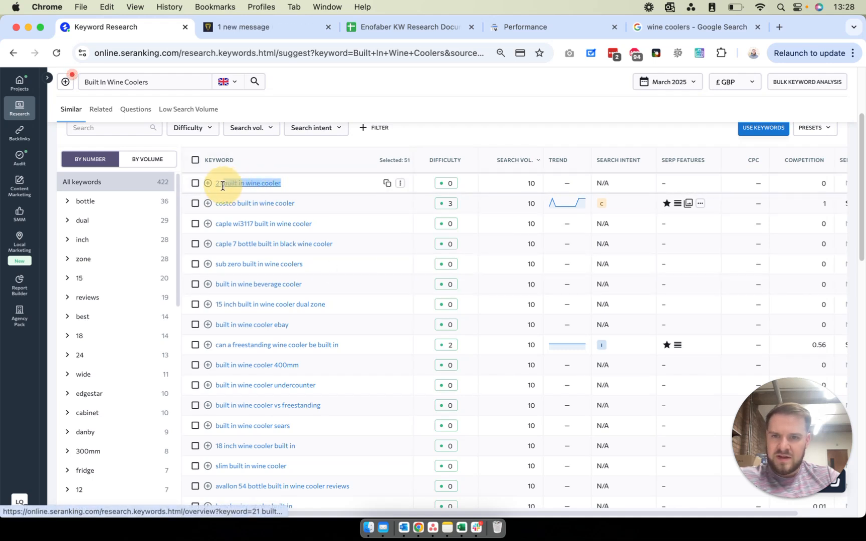
left_click(319, 184)
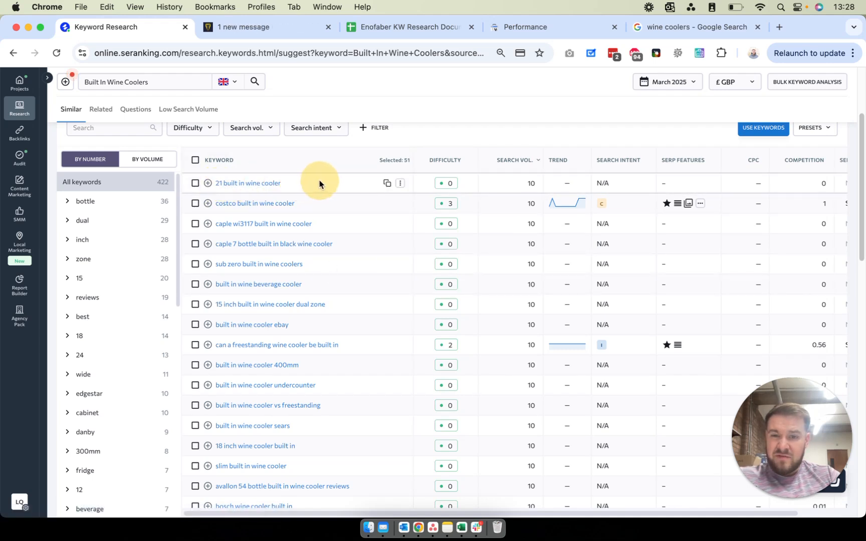
left_click(387, 184)
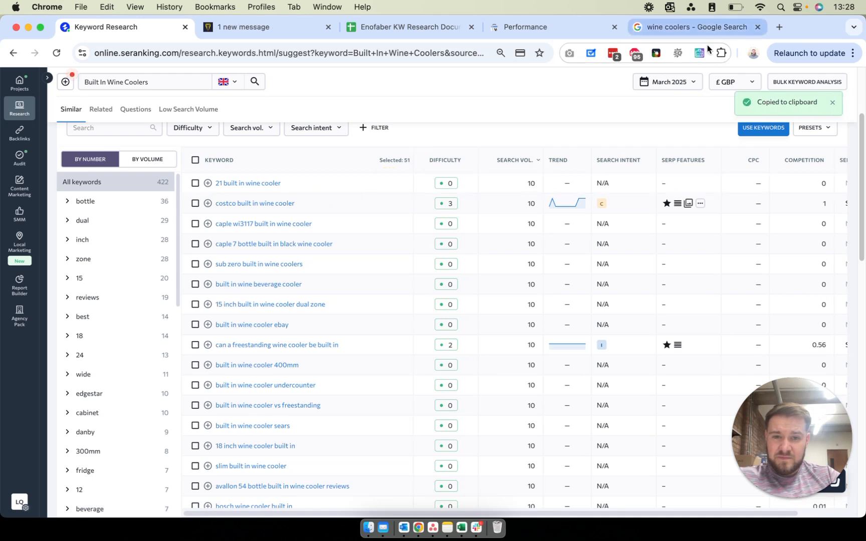
left_click_drag(284, 184, 215, 183)
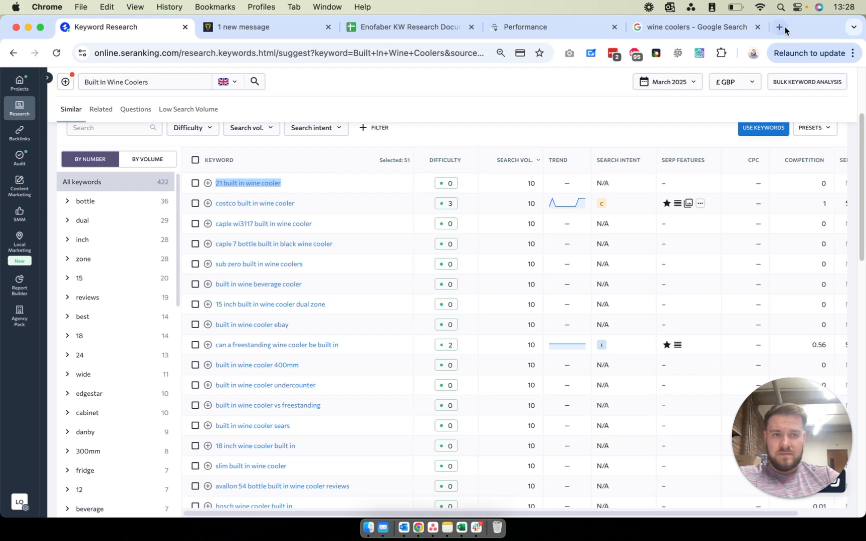
Search Google for "21 built in wine cooler" in a new tab, review which pages rank, and return to the SE Ranking suggestions
left_click(783, 29)
key("super+v")
key("Return")
scroll(377, 179, "down", 3)
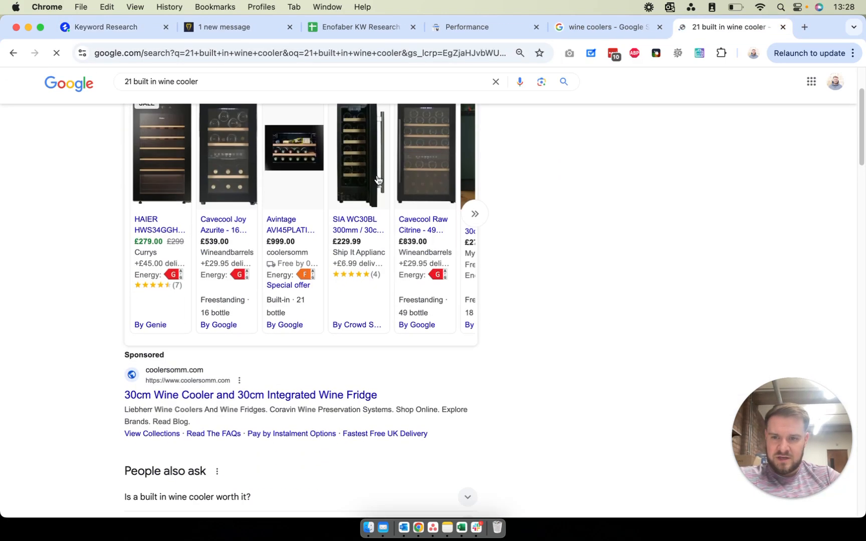
scroll(377, 179, "down", 7)
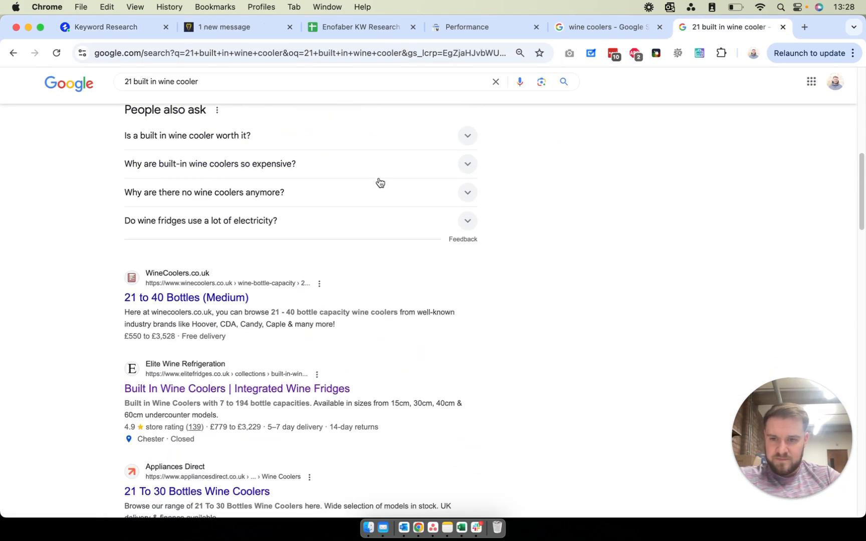
scroll(381, 184, "down", 5)
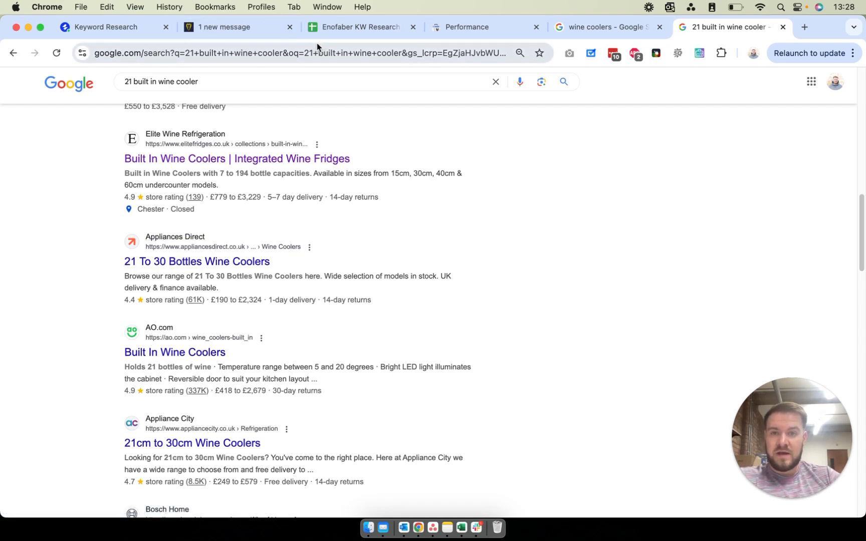
left_click(116, 30)
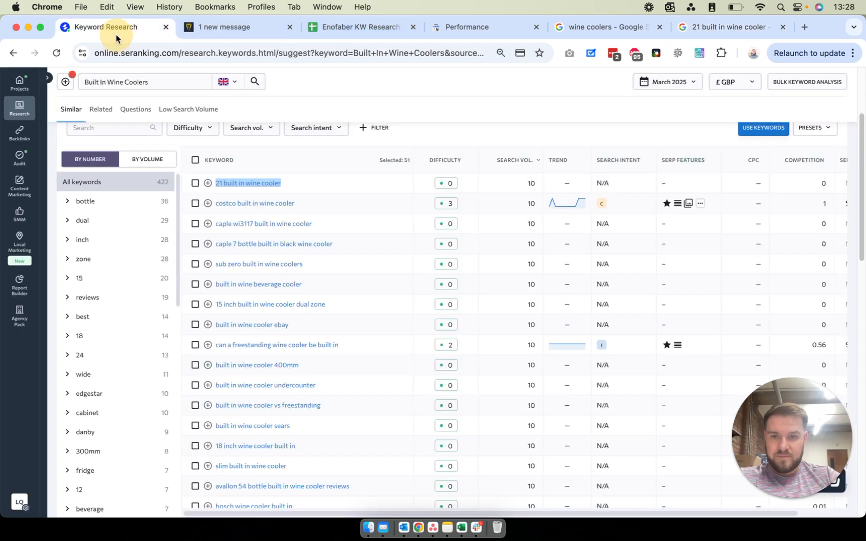
Select the keywords "21 built in wine cooler", "sub zero built in wine coolers", "built in wine beverage cooler" and "15 inch built in wine cooler dual zone"
left_click(195, 183)
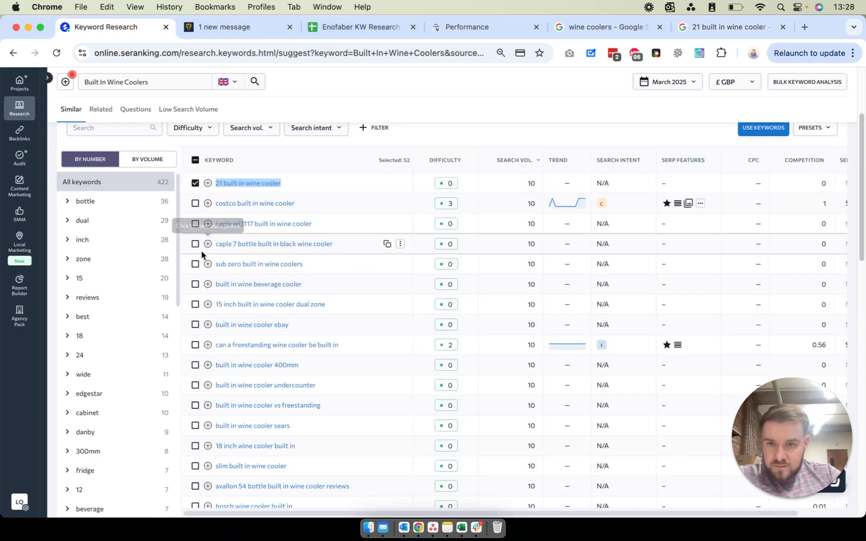
left_click(190, 263)
left_click(189, 284)
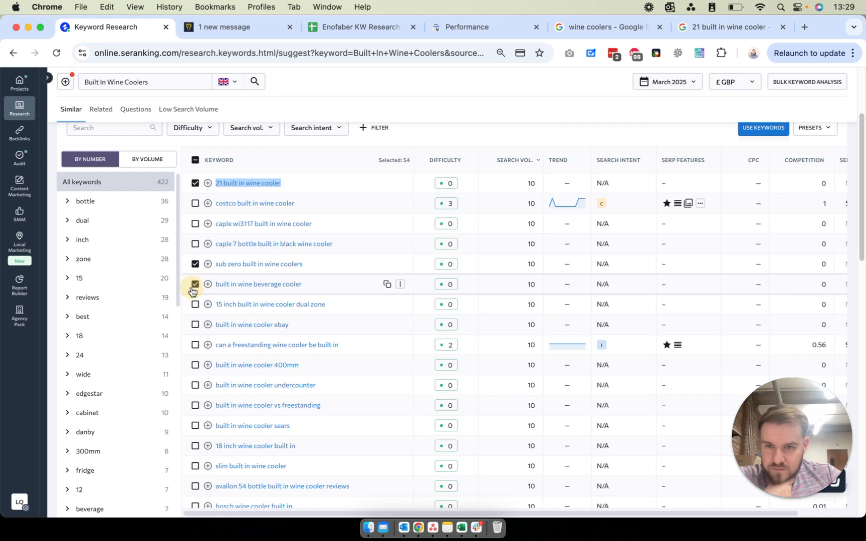
left_click(191, 304)
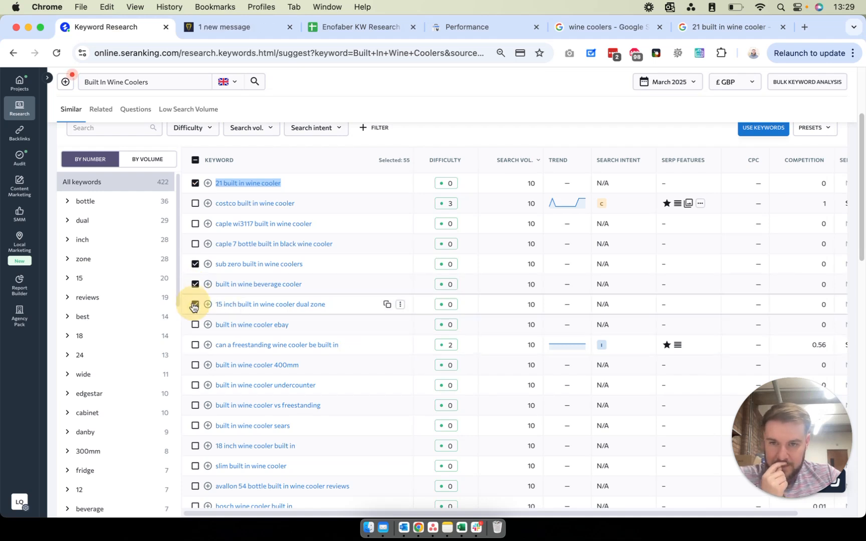
Select "can a freestanding wine cooler be built in" and the 400mm, undercounter, vs freestanding, 18 inch and slim built-in wine cooler keywords
left_click(196, 349)
left_click(195, 365)
left_click(195, 386)
left_click(195, 406)
scroll(196, 426, "down", 1)
left_click(195, 433)
left_click(195, 414)
Select the keywords "50cm built in wine cooler", "built in 30cm wine cooler" and "dual temp built in wine cooler"
scroll(196, 414, "down", 3)
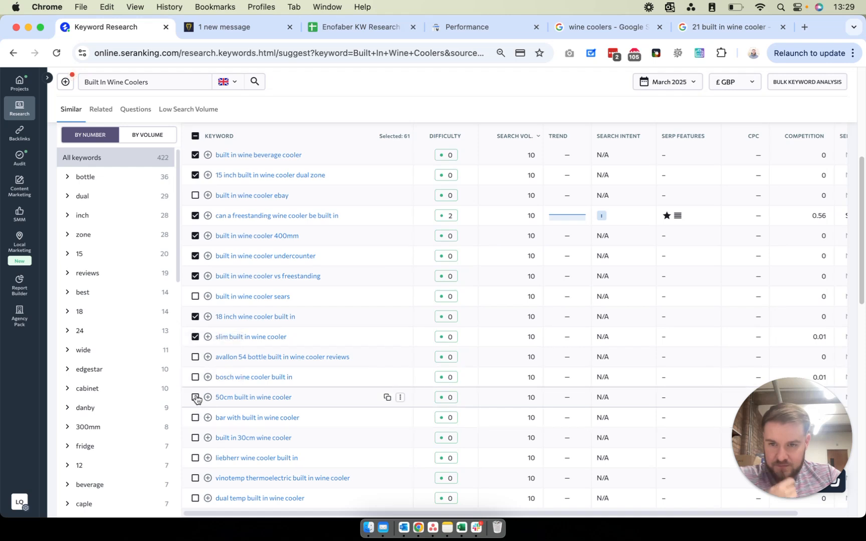
left_click(196, 397)
scroll(191, 409, "down", 1)
left_click(195, 417)
scroll(194, 410, "down", 4)
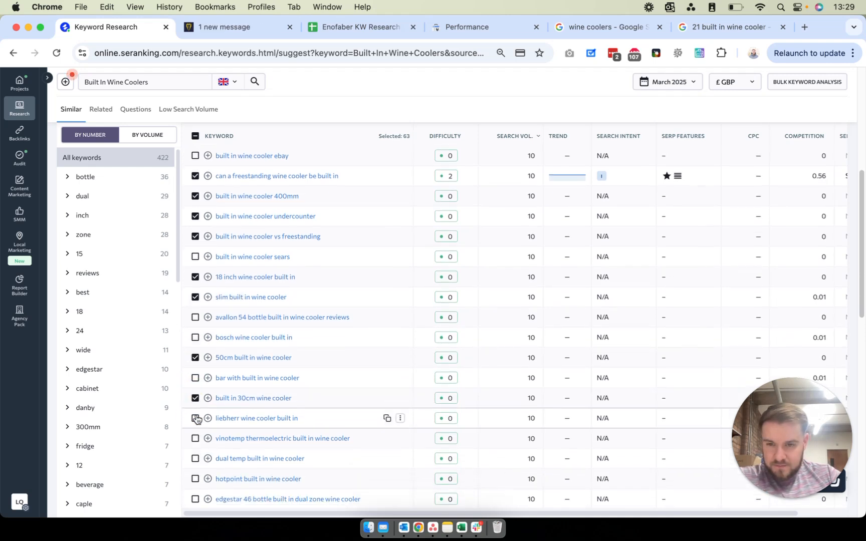
left_click(195, 381)
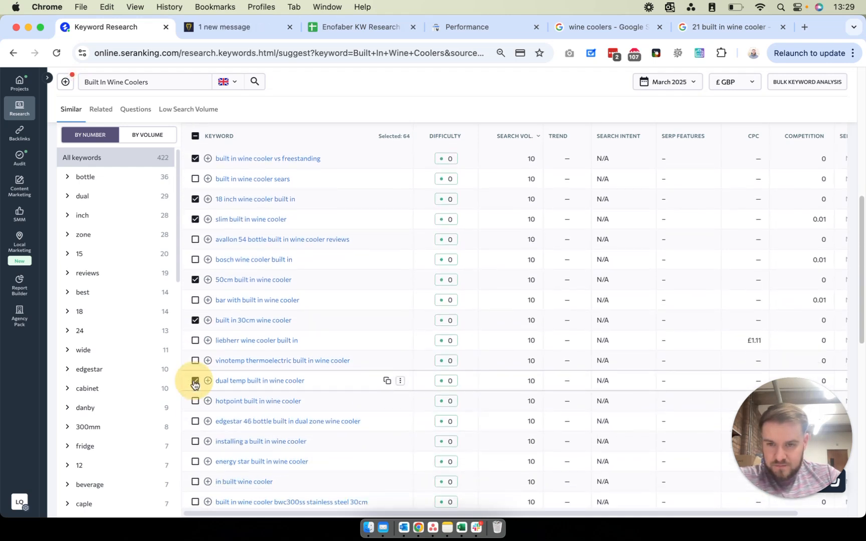
Select "in built wine cooler", "built in wine cooler on sale", "built in wine chillers and coolers" and "300mm wide built in wine cooler"
scroll(195, 383, "down", 1)
left_click(195, 455)
scroll(194, 454, "down", 1)
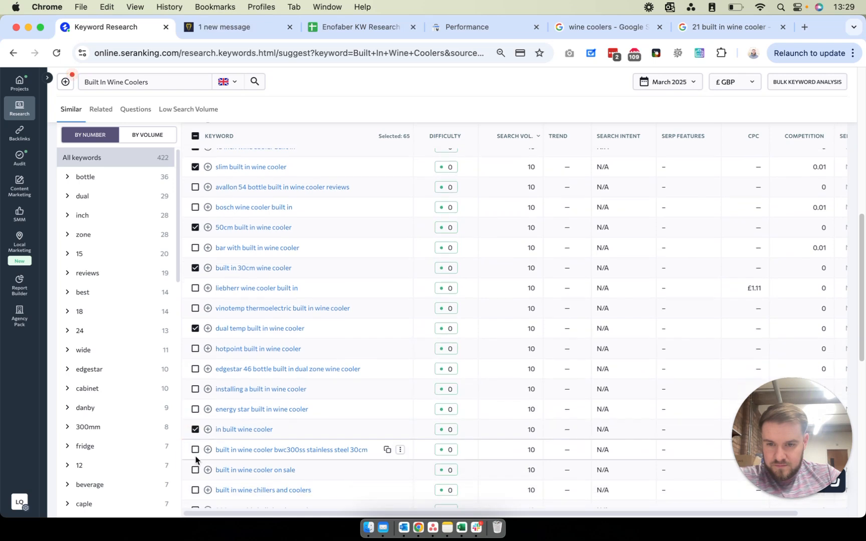
left_click(195, 469)
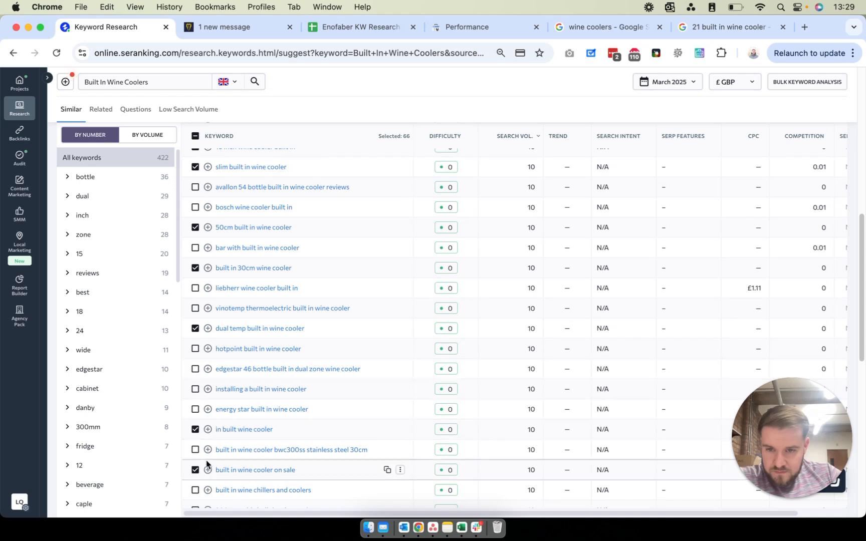
scroll(206, 460, "down", 3)
left_click(195, 404)
left_click(194, 425)
Select the 6 bottle, 19 inch wide, black, compact and "top built in wine coolers" keywords further down the second page
scroll(195, 429, "down", 1)
scroll(194, 430, "down", 8)
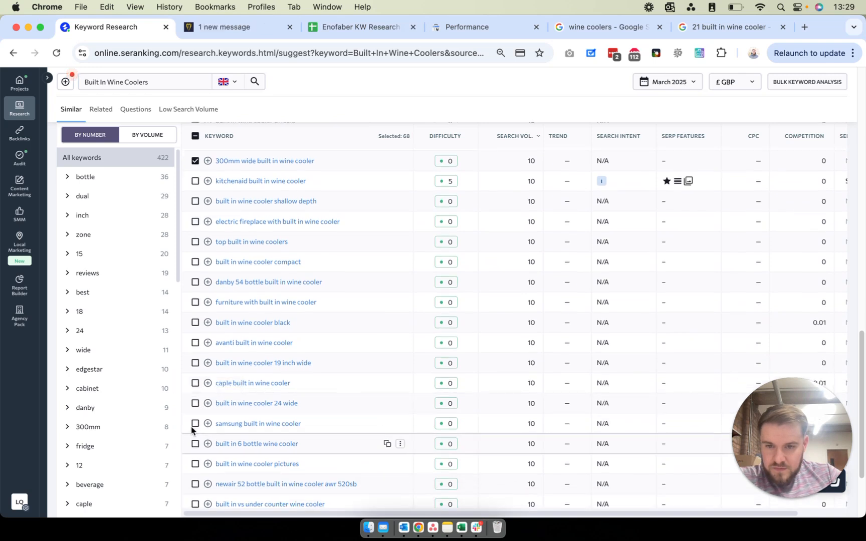
left_click(195, 444)
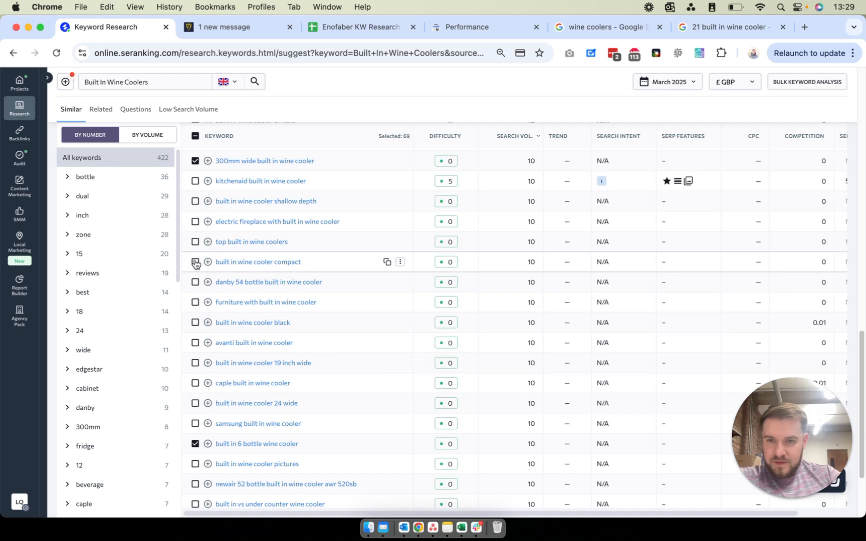
scroll(201, 252, "up", 1)
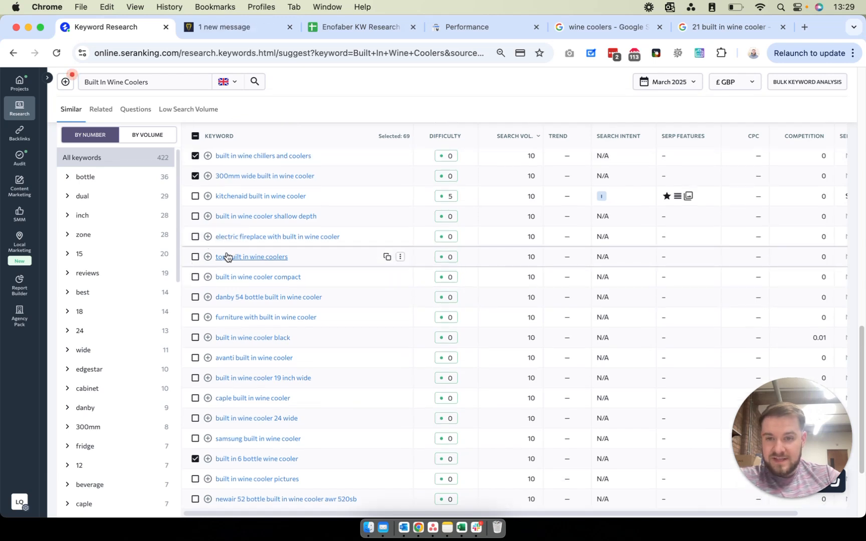
scroll(229, 276, "down", 5)
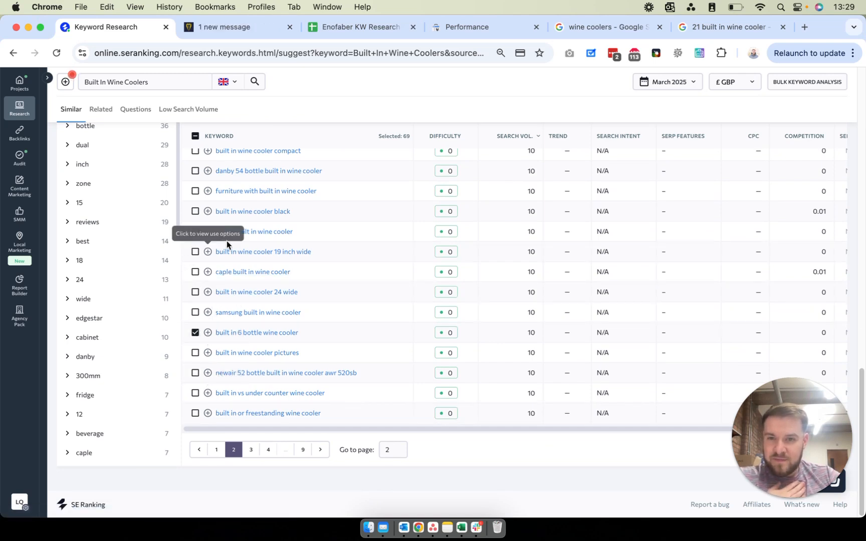
left_click(195, 252)
left_click(195, 211)
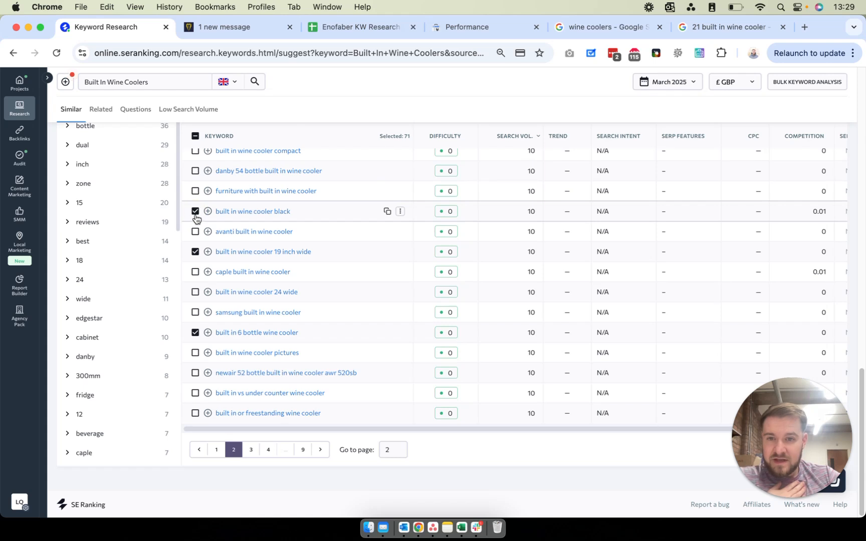
scroll(196, 225, "up", 3)
left_click(195, 221)
scroll(196, 225, "up", 1)
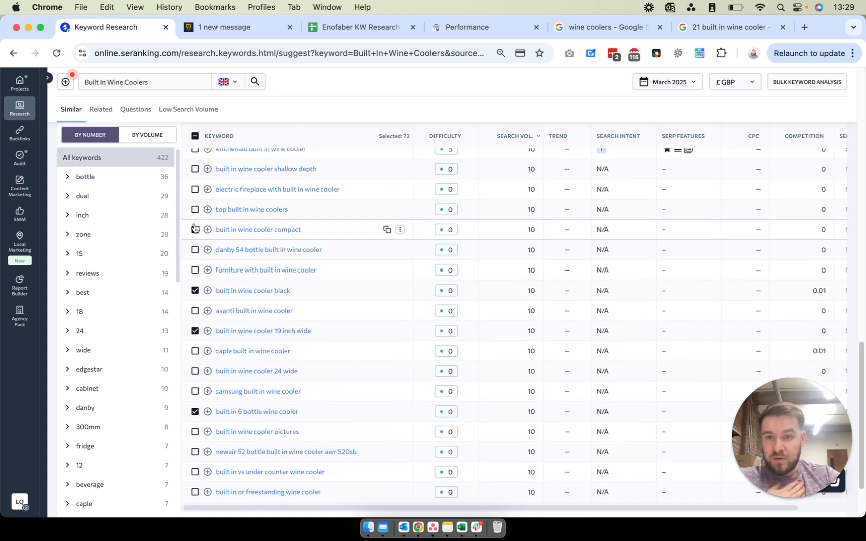
left_click(195, 219)
scroll(195, 224, "up", 1)
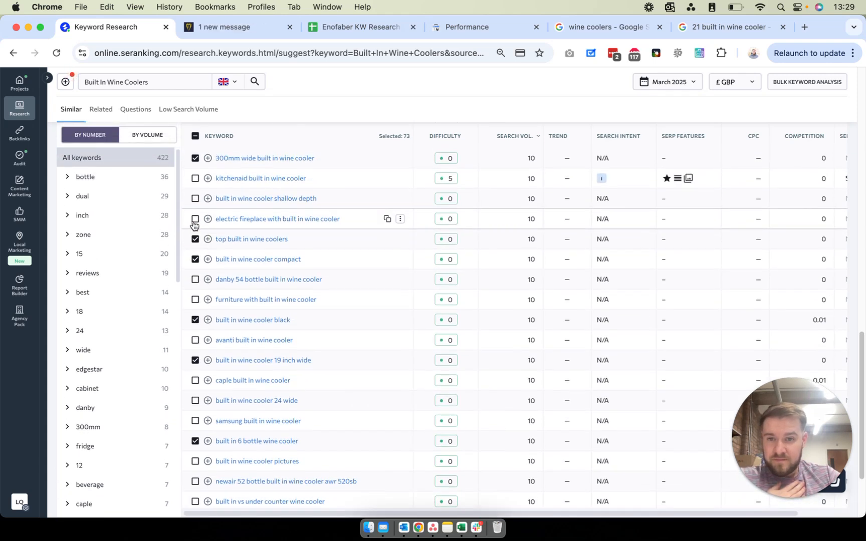
Search Google for "electric fireplace with built in wine cooler" in a new tab and review which pages rank
left_click_drag(345, 220, 216, 218)
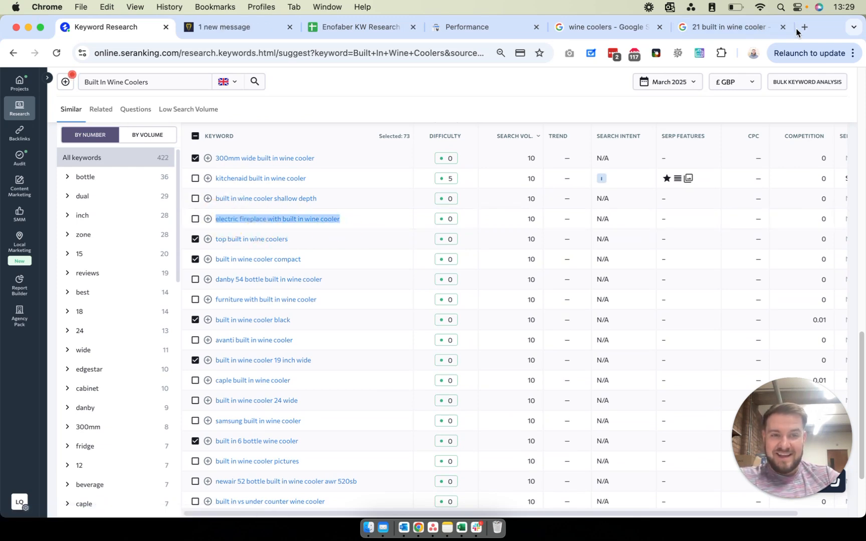
left_click(798, 31)
type("electric fireplace with built in wine cooler")
key("Return")
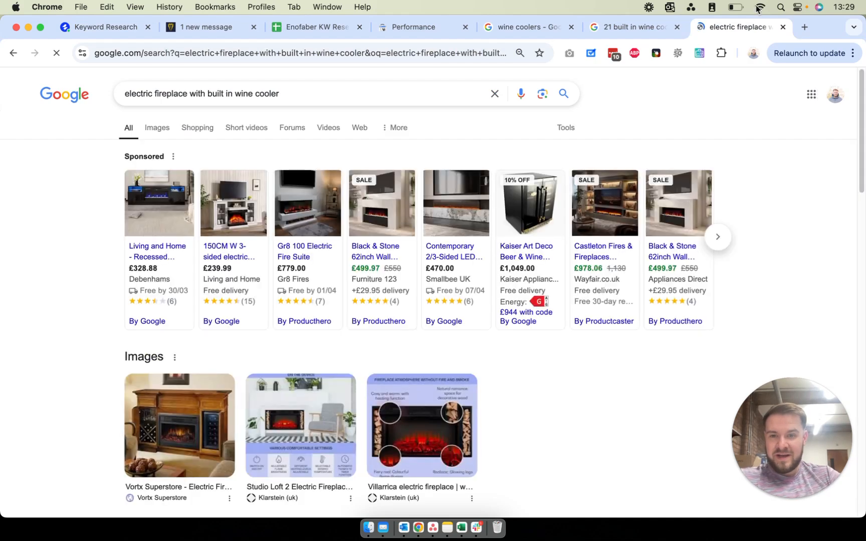
scroll(227, 296, "down", 1)
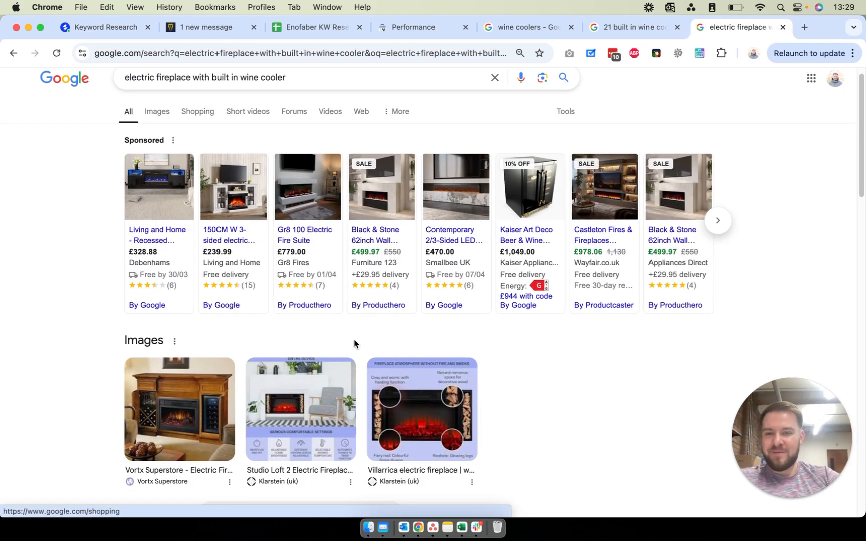
scroll(354, 342, "down", 10)
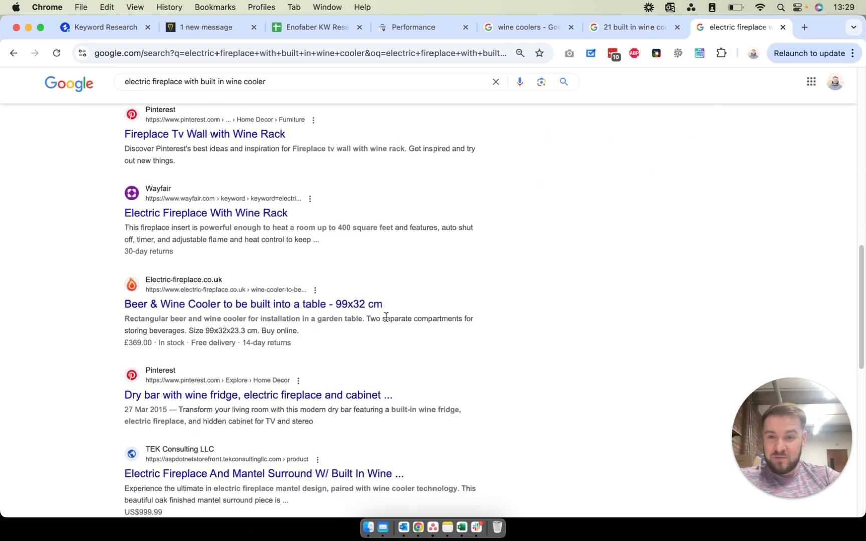
scroll(377, 333, "up", 4)
scroll(374, 305, "down", 5)
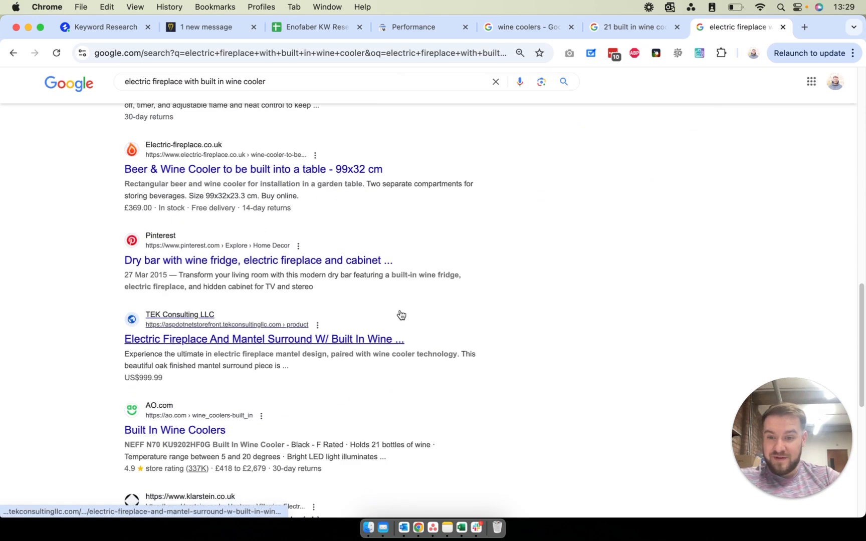
scroll(469, 241, "up", 20)
Examine the fireplace wine cooler image results, including the Pinterest TV console, then return to SE Ranking and close the search tab
left_click(150, 133)
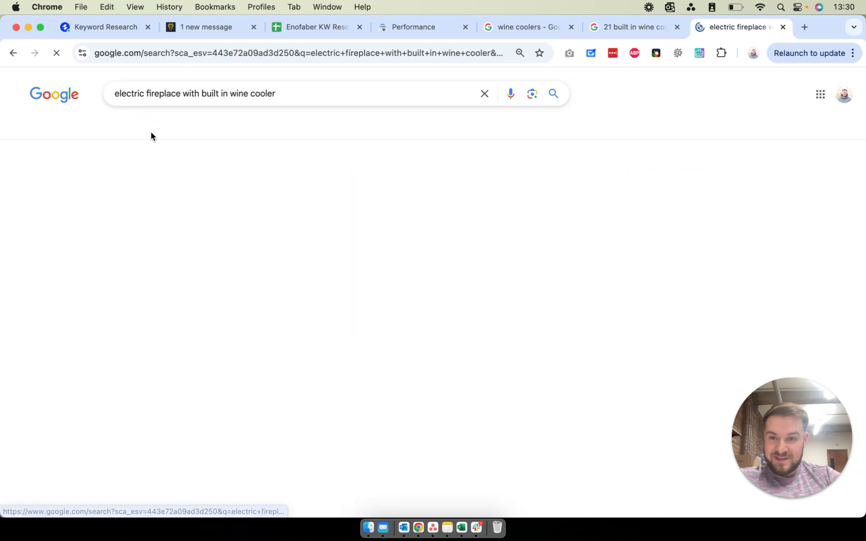
scroll(346, 463, "down", 1)
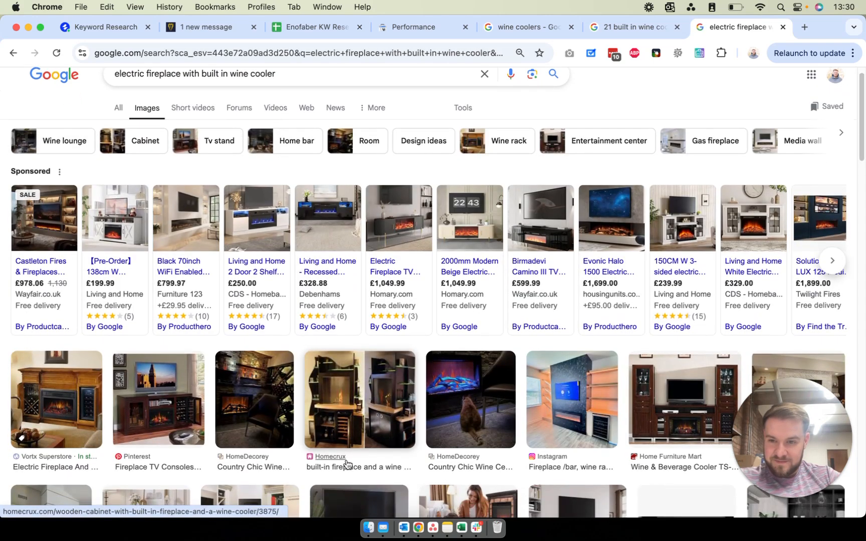
left_click(160, 389)
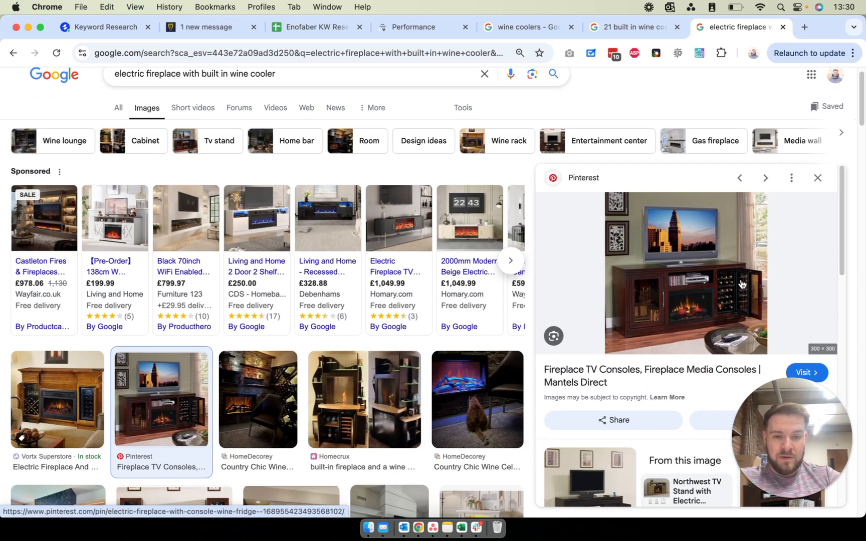
scroll(580, 379, "down", 3)
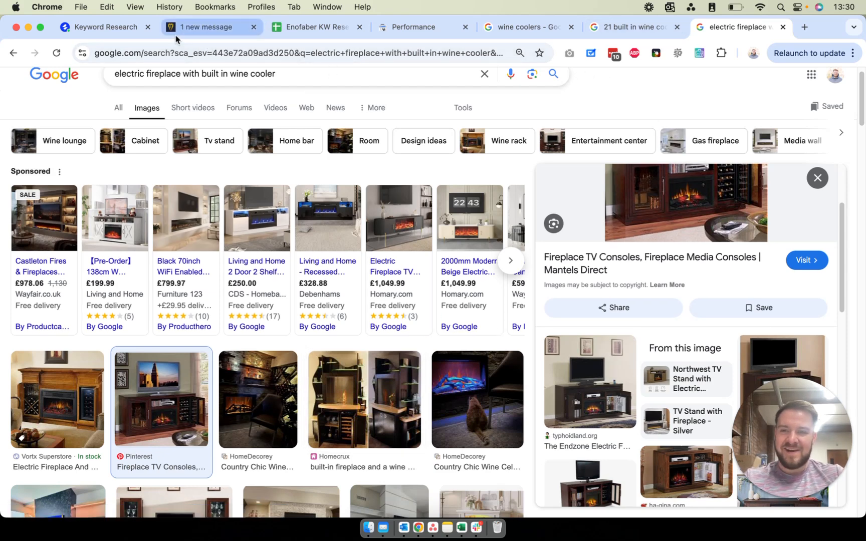
left_click(92, 28)
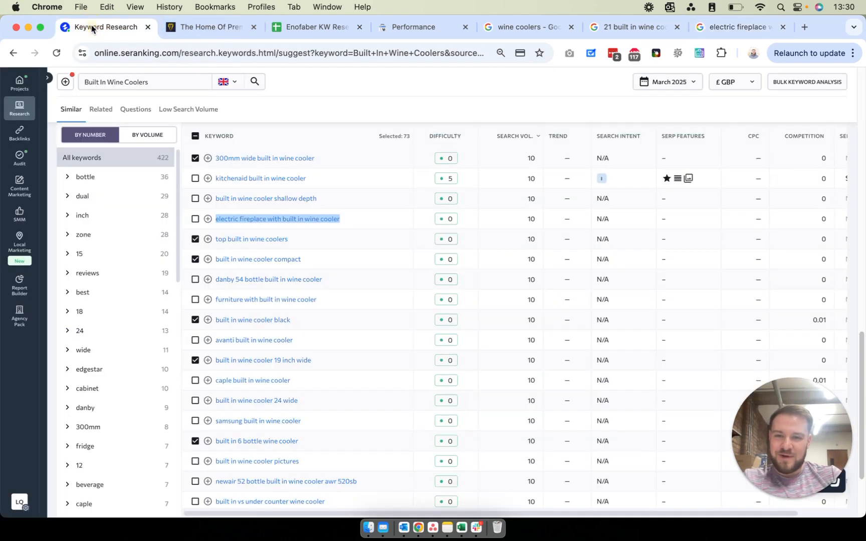
left_click(782, 26)
Select one more built-in wine cooler keyword near the end of the page and add the selection to the Enofaber Keyword Manager list
scroll(396, 361, "down", 3)
scroll(396, 358, "down", 1)
left_click(195, 413)
scroll(672, 200, "up", 15)
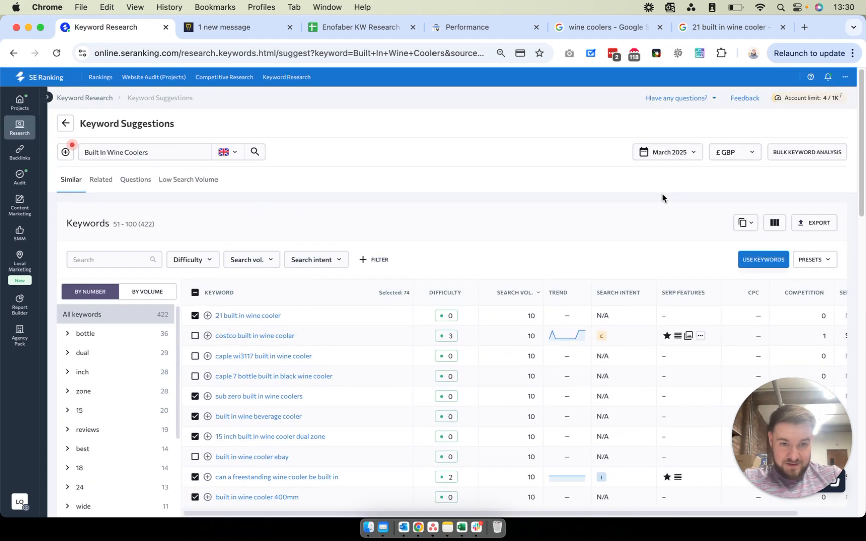
left_click(770, 261)
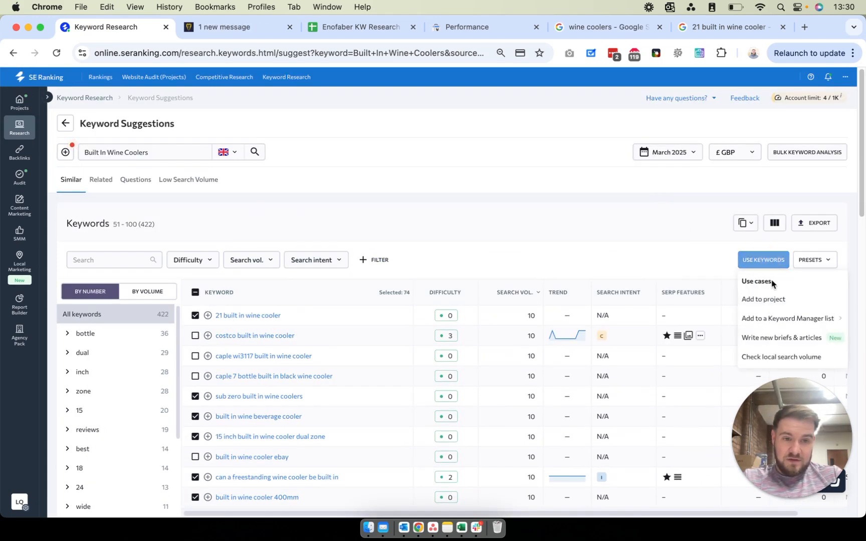
left_click(832, 318)
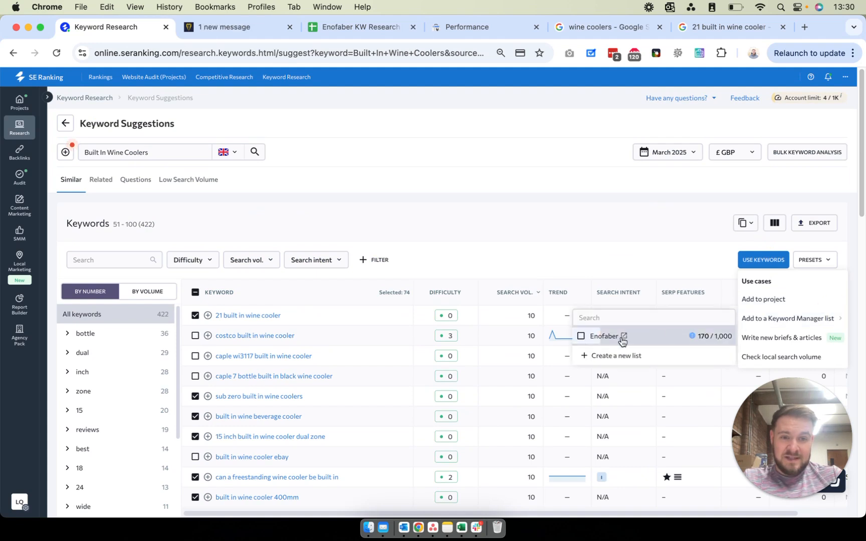
left_click(580, 337)
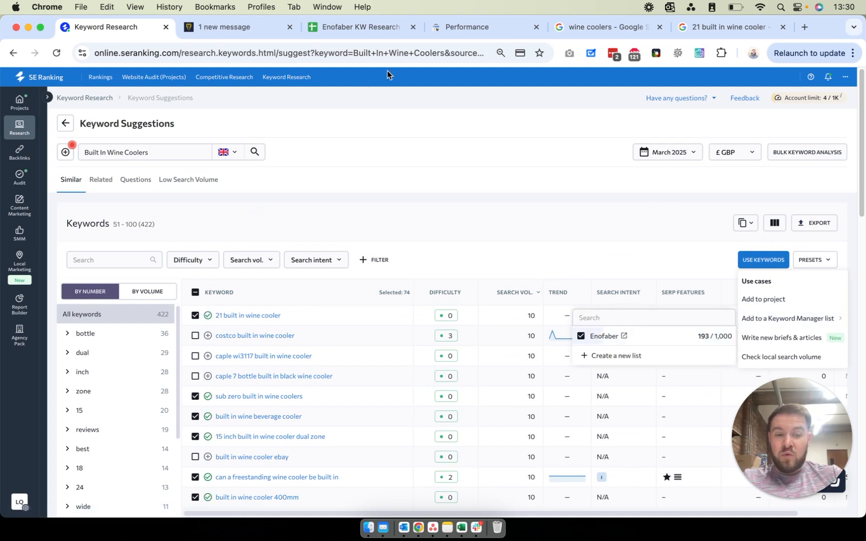
Pick the Wine Walls collection from the Google Sheets research document and look up "Wine Walls" keyword suggestions in SE Ranking
left_click(342, 27)
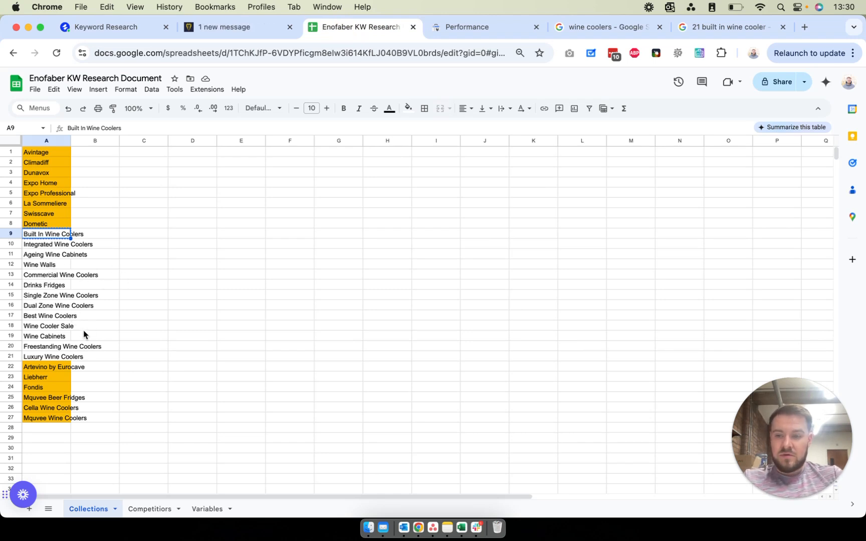
left_click(55, 346)
left_click(56, 356)
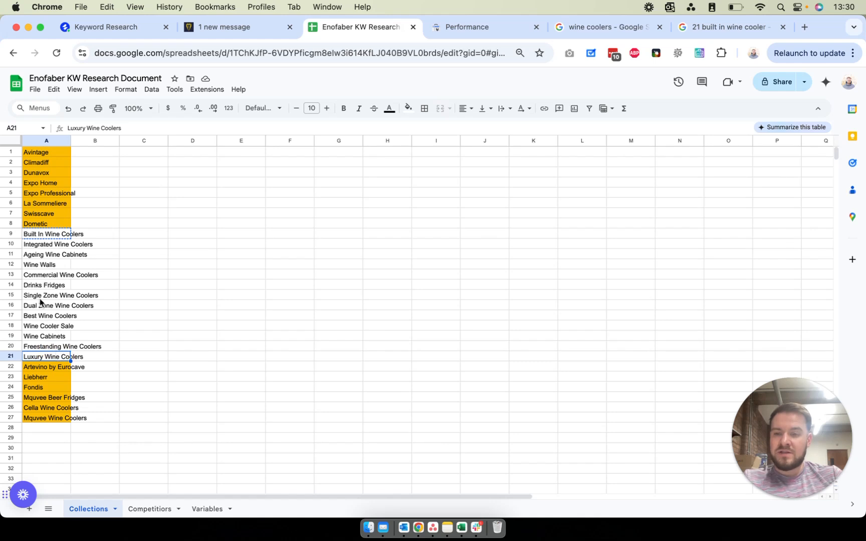
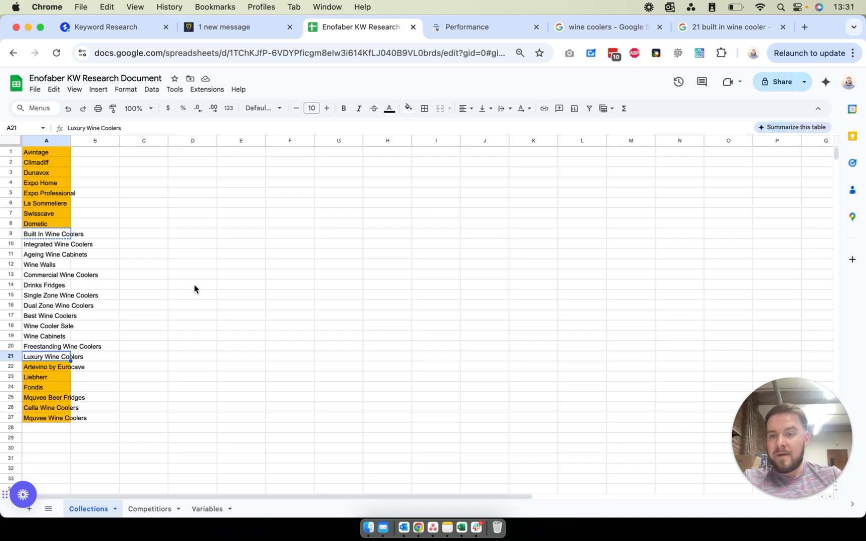
left_click(41, 266)
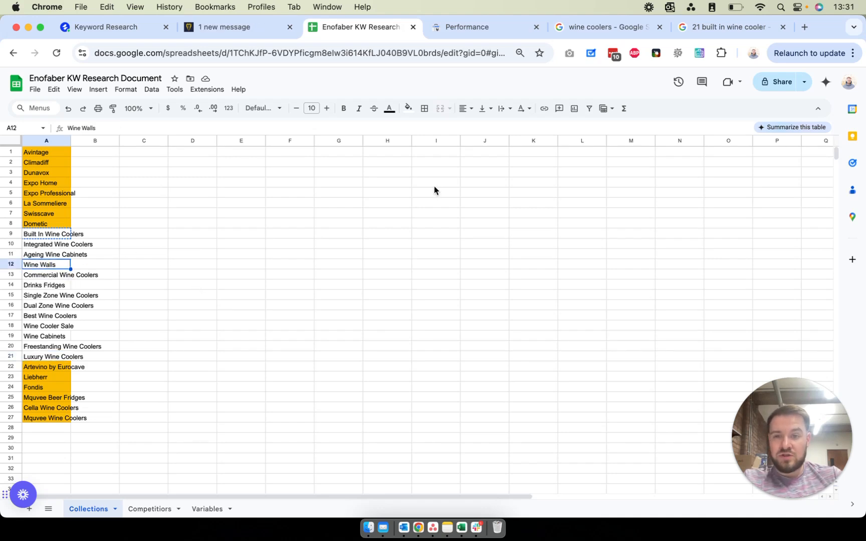
left_click(92, 30)
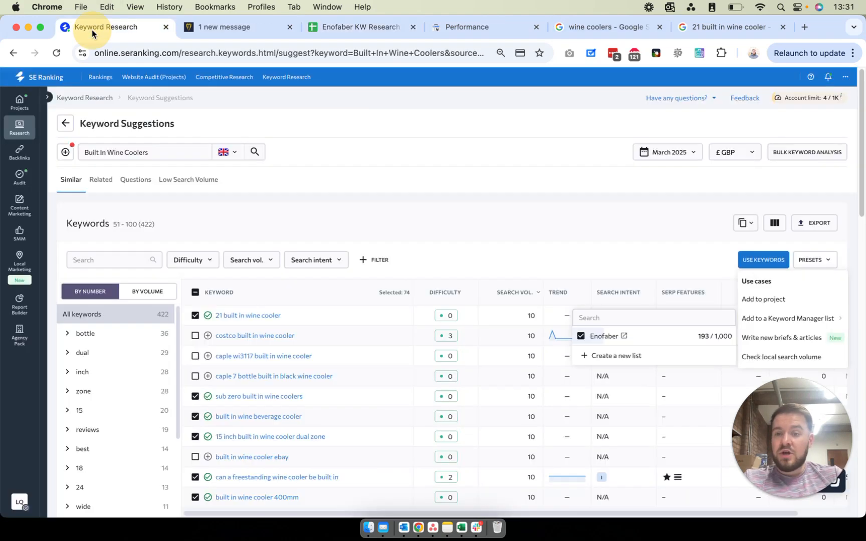
triple_click(160, 148)
type("Wine Walls")
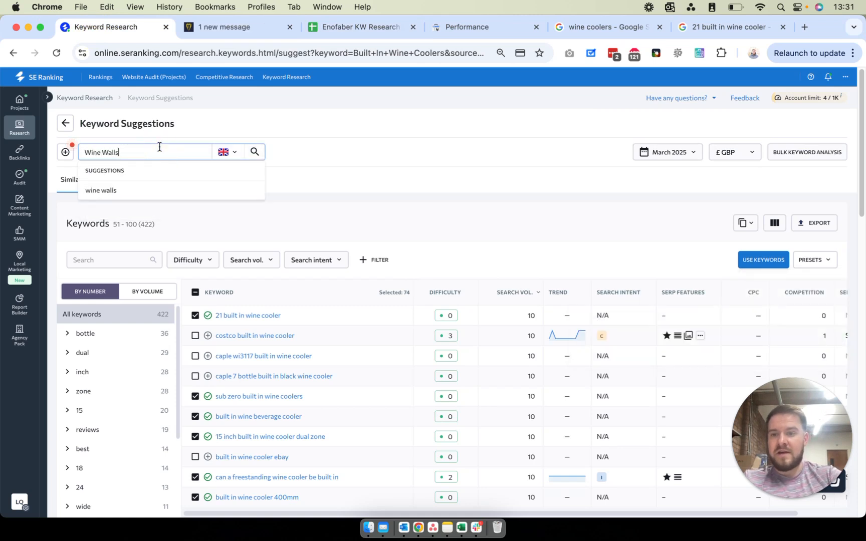
key("Return")
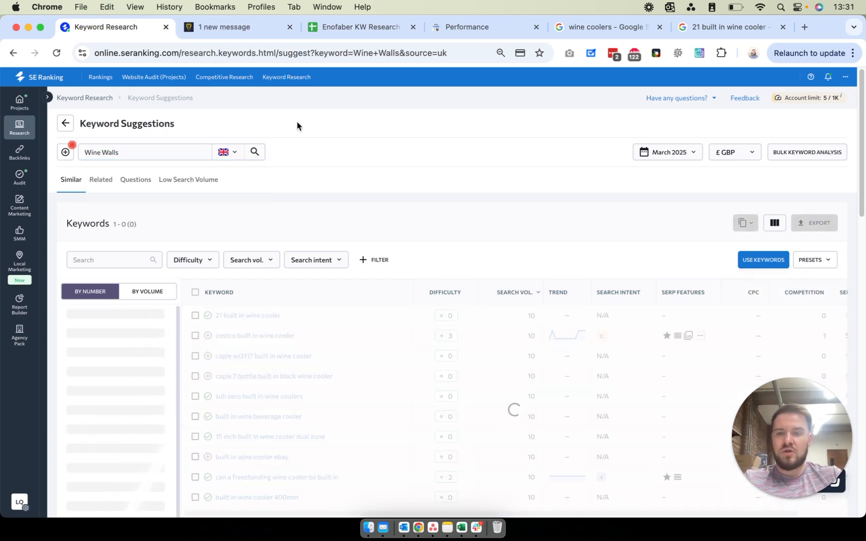
Open the Wine Walls collection on the Enofaber website and examine its description text, product listing and recently viewed items
left_click(261, 28)
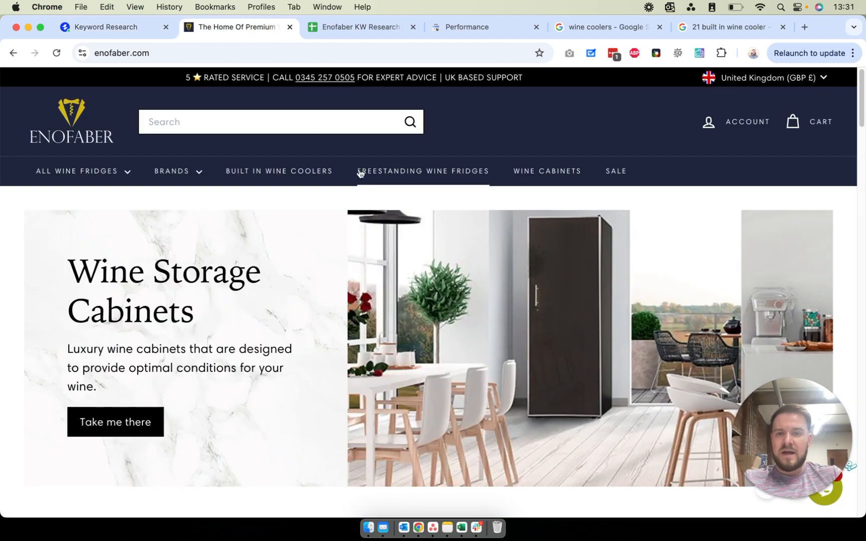
mouse_move(60, 177)
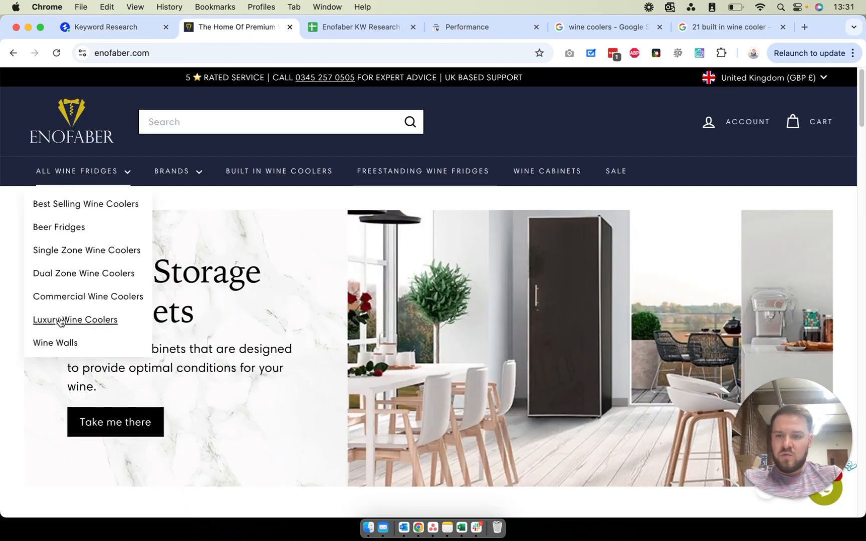
left_click(63, 342)
scroll(665, 198, "down", 5)
scroll(661, 203, "down", 20)
scroll(591, 215, "down", 10)
scroll(521, 235, "up", 4)
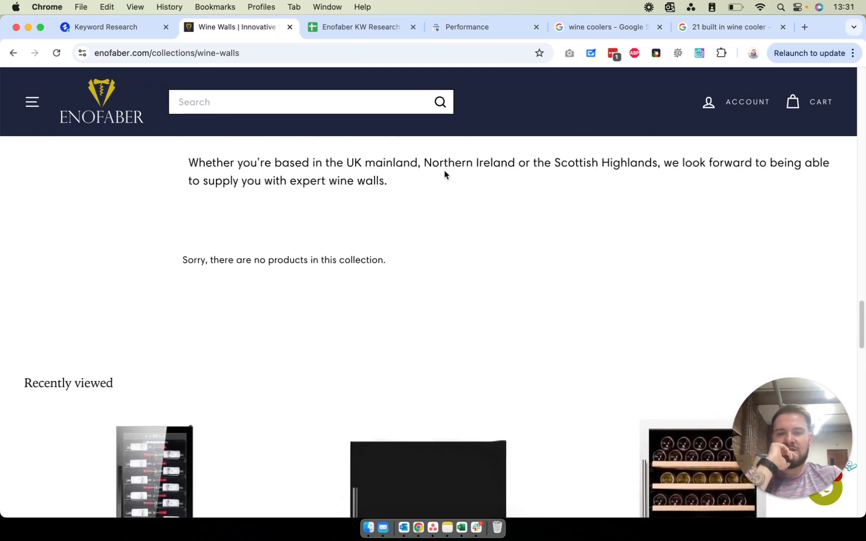
scroll(516, 178, "down", 8)
scroll(634, 180, "up", 15)
scroll(604, 175, "up", 15)
scroll(551, 185, "down", 12)
scroll(503, 193, "down", 12)
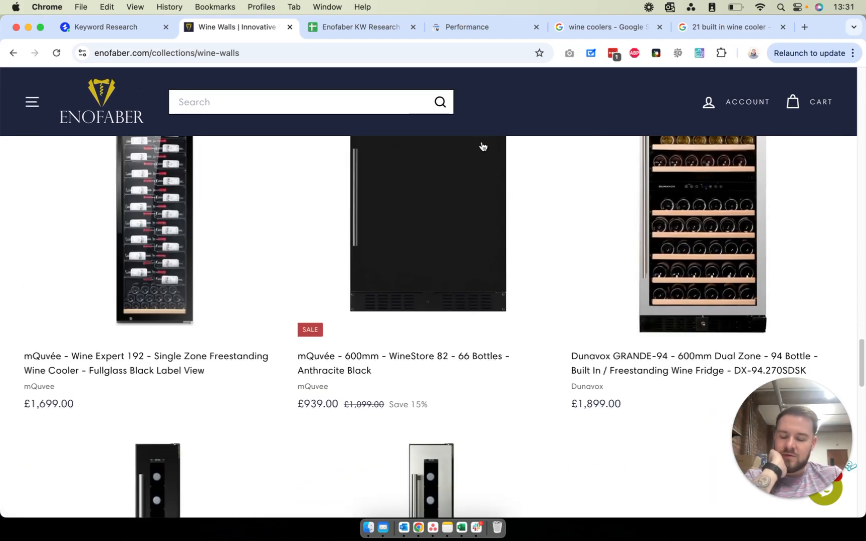
scroll(491, 346, "down", 1)
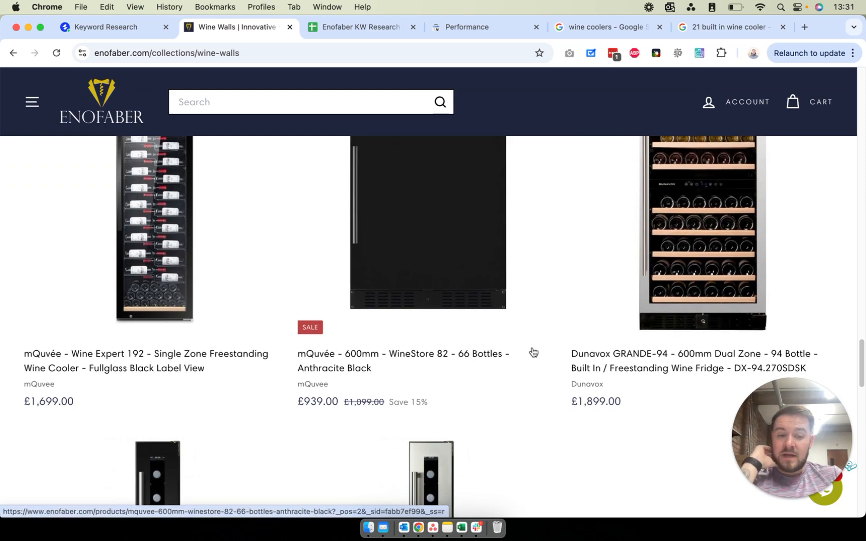
scroll(395, 390, "down", 12)
scroll(383, 397, "up", 15)
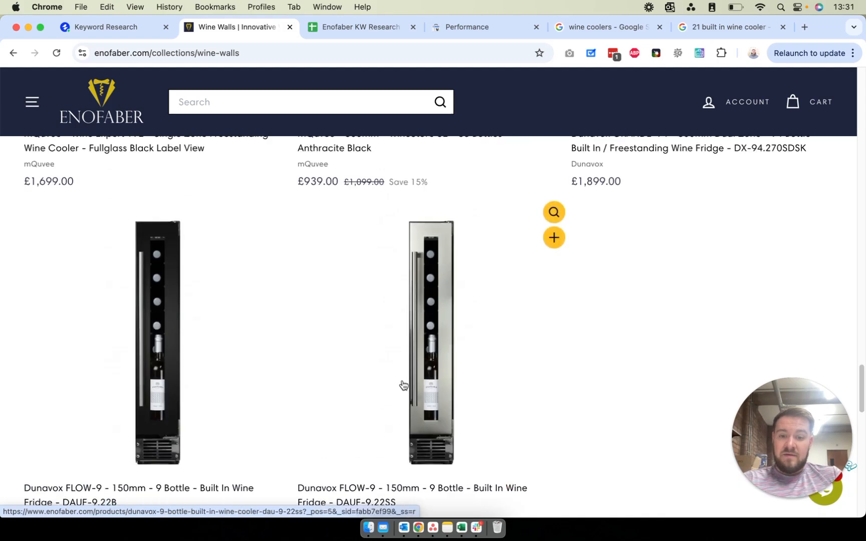
scroll(410, 369, "up", 15)
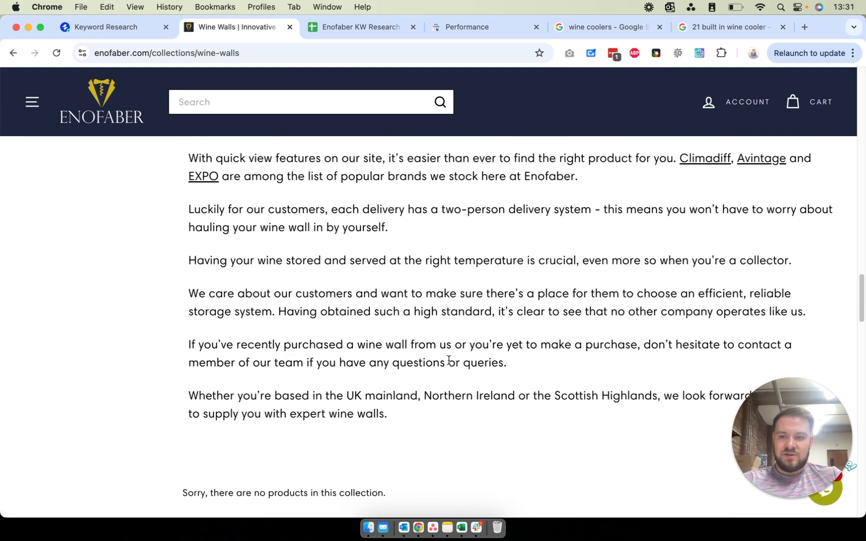
scroll(436, 363, "up", 10)
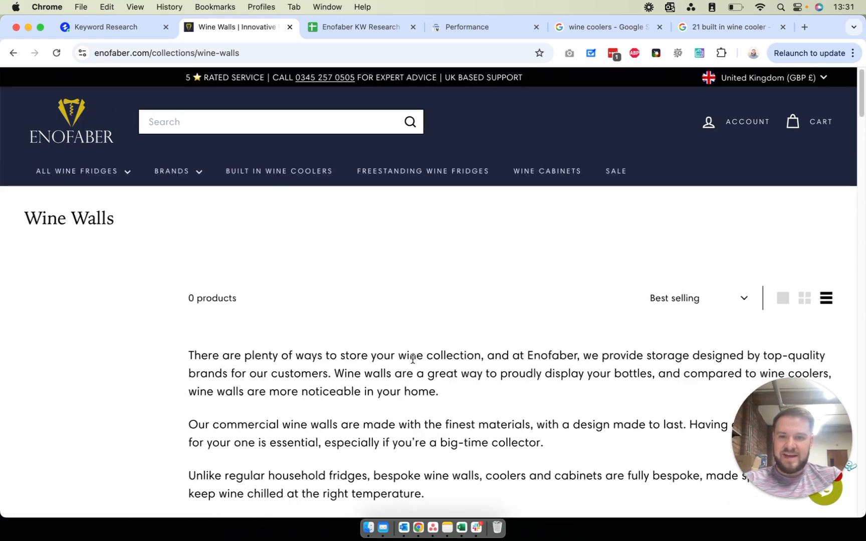
mouse_move(70, 182)
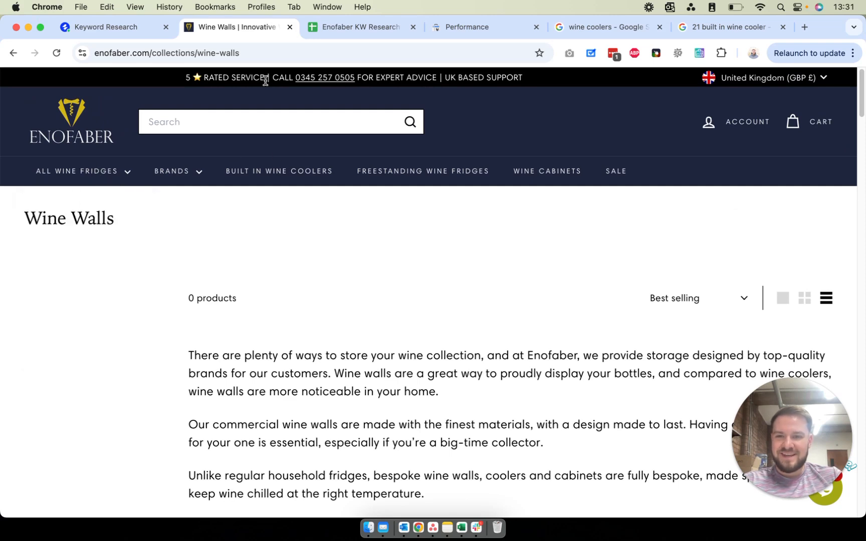
Return to SE Ranking and examine the first page of Wine Walls suggestions for relevance, leaving no keyword selected
left_click(139, 31)
scroll(401, 294, "down", 3)
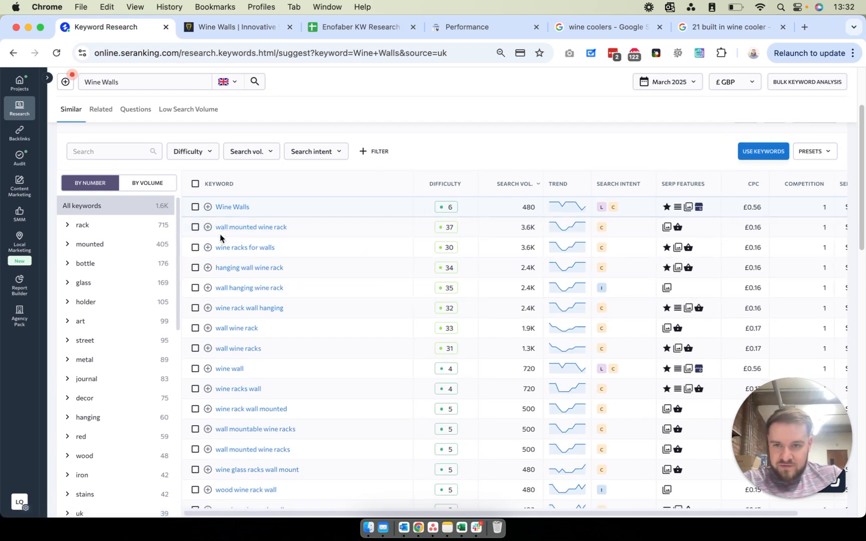
left_click(195, 207)
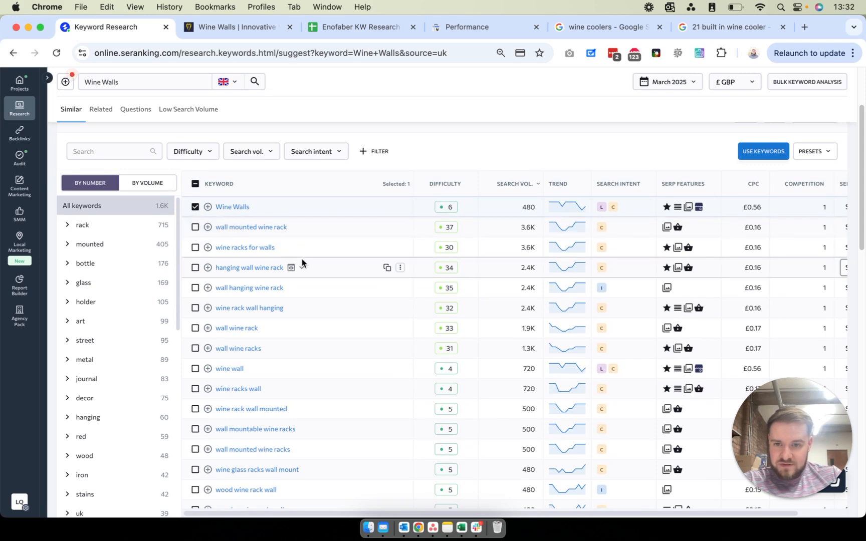
scroll(302, 259, "down", 3)
scroll(305, 259, "down", 10)
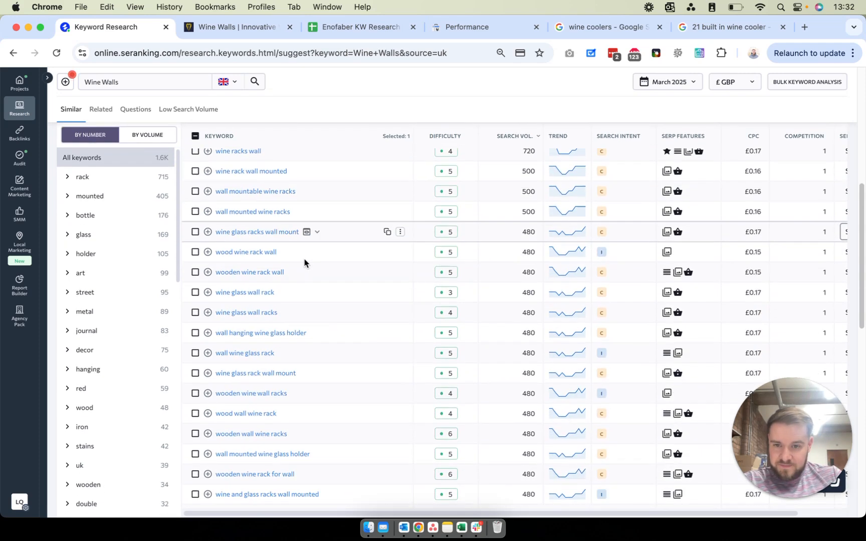
scroll(297, 263, "down", 2)
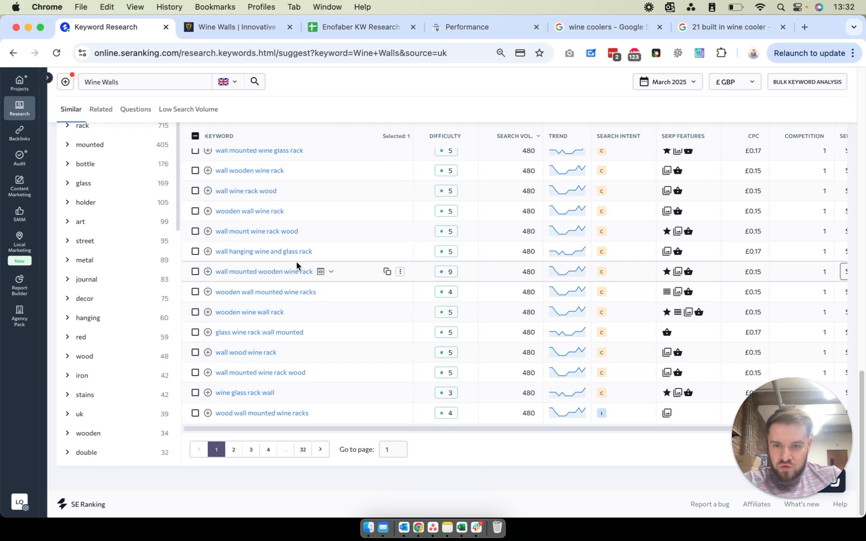
scroll(295, 266, "up", 10)
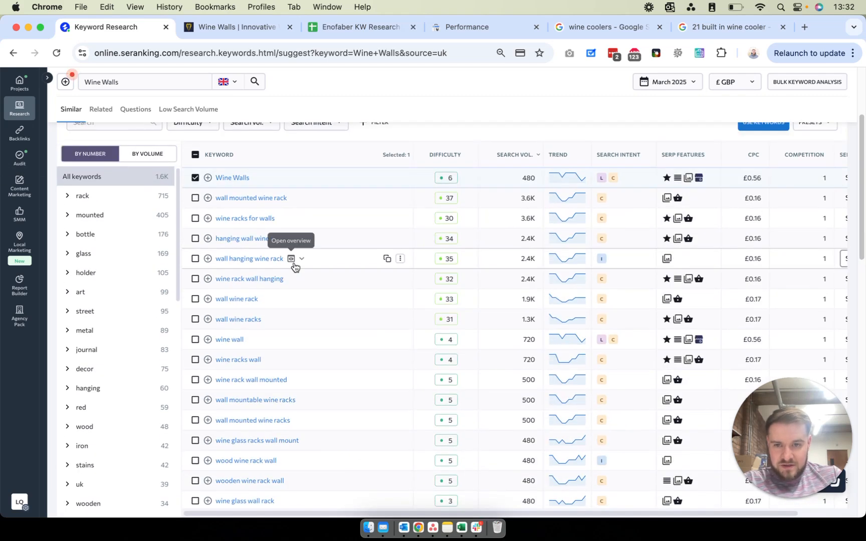
left_click(195, 178)
Add an Exclude filter to the Wine Walls suggestions for keywords that begin with "rack"
scroll(193, 180, "up", 3)
left_click(378, 219)
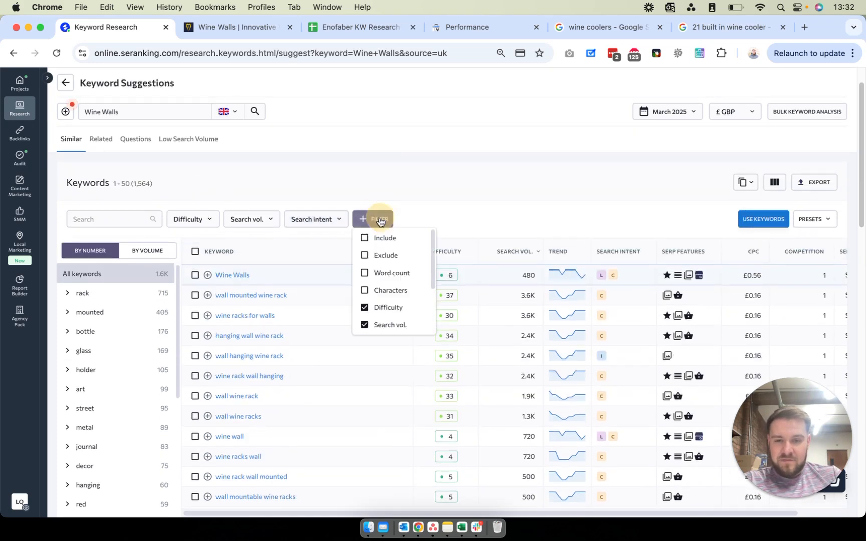
left_click(386, 255)
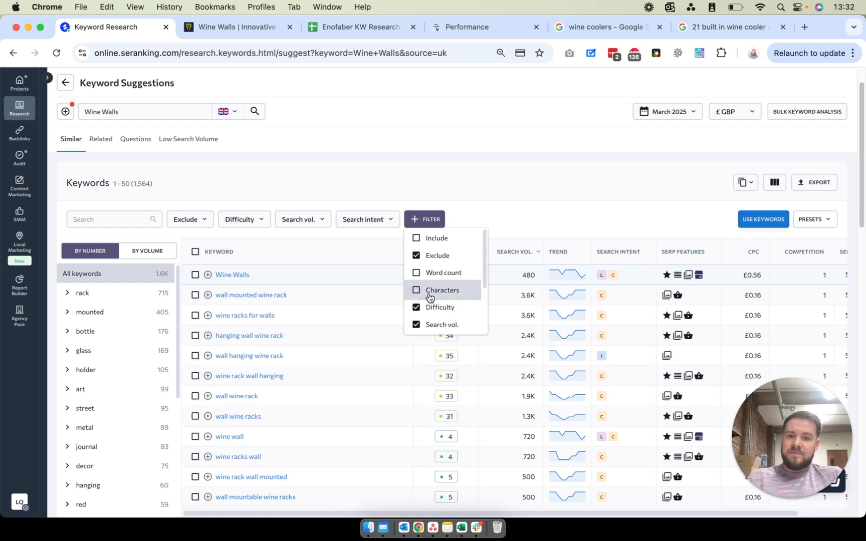
scroll(451, 288, "down", 3)
left_click(116, 218)
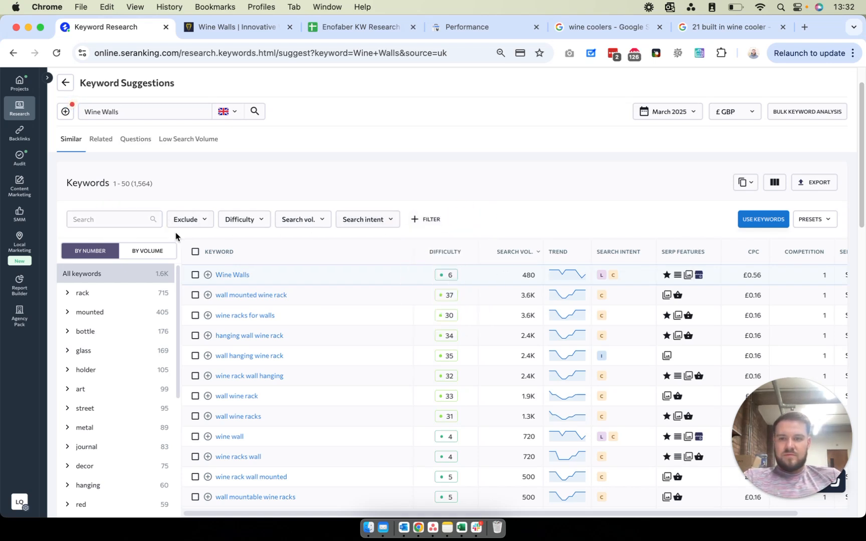
left_click(187, 220)
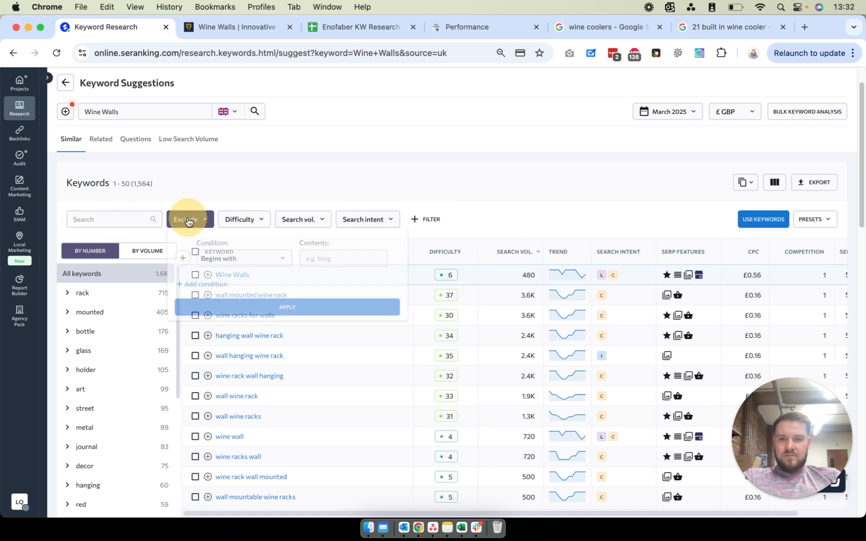
type("rack")
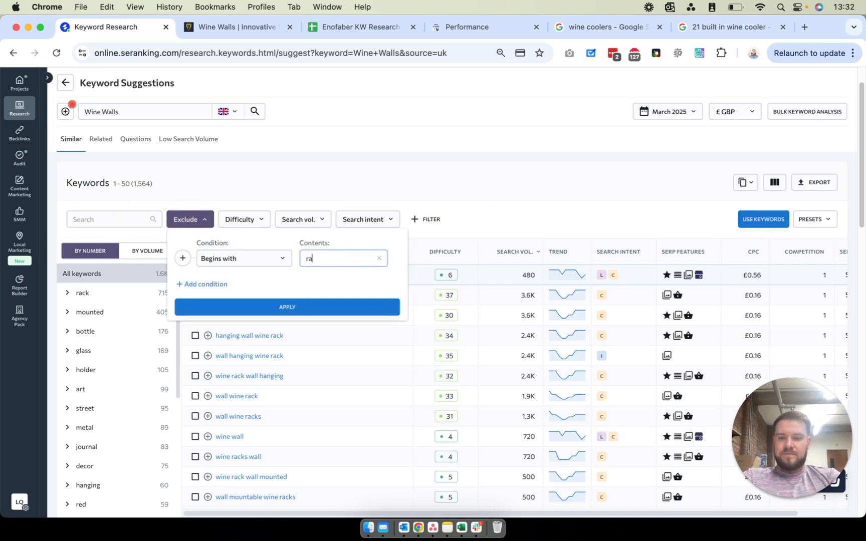
left_click(310, 308)
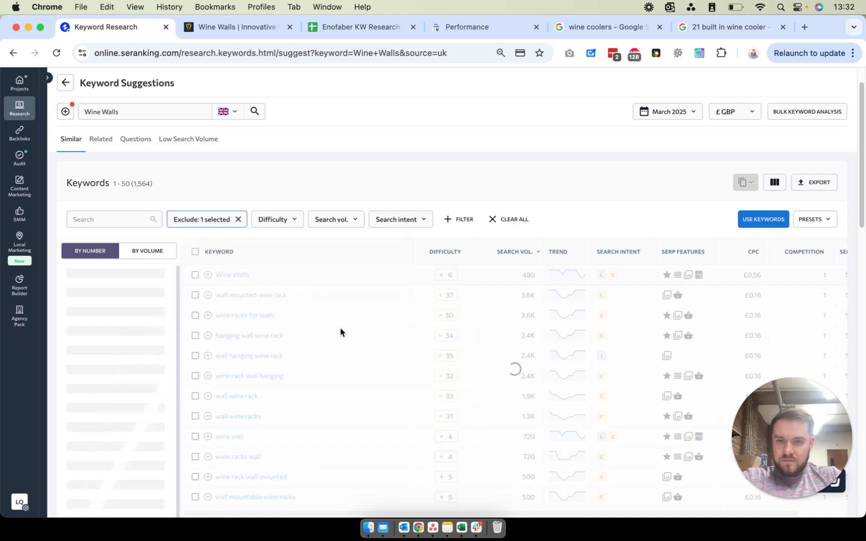
Change the Exclude filter's condition to Containing for "rack" and apply it
left_click(211, 217)
left_click(232, 257)
left_click(227, 300)
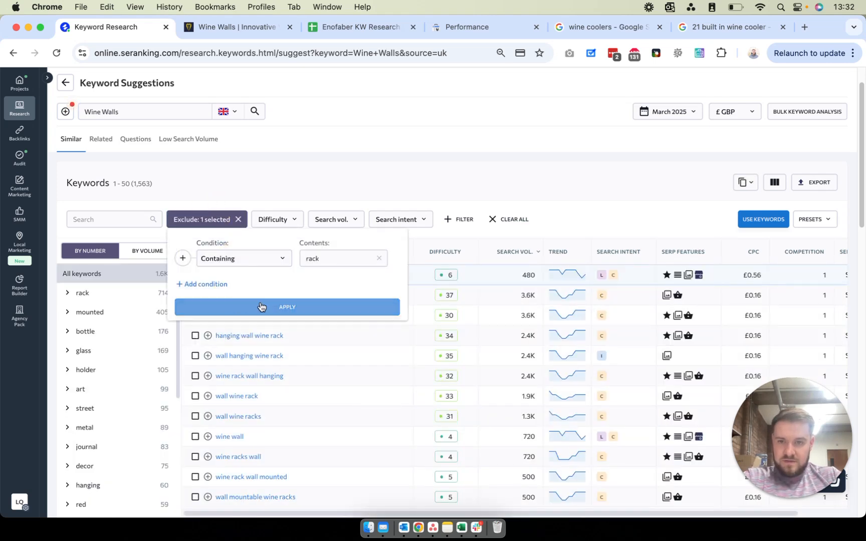
left_click(259, 307)
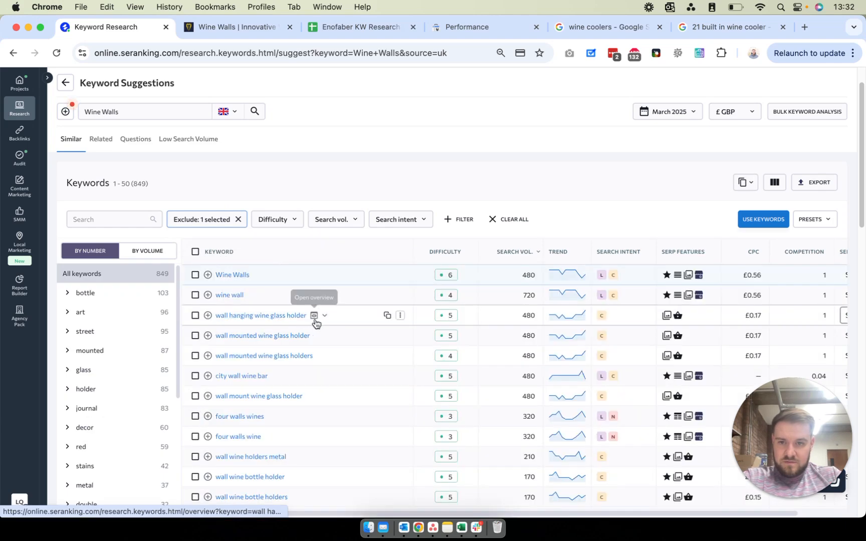
Examine the filtered first page of Wine Walls suggestions for keywords relevant to the collection
scroll(351, 324, "down", 1)
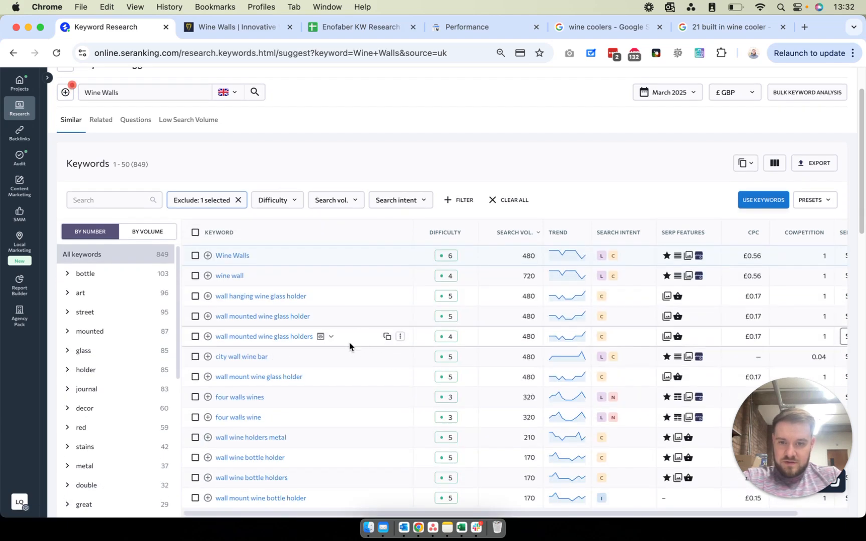
scroll(353, 343, "down", 5)
scroll(352, 346, "down", 10)
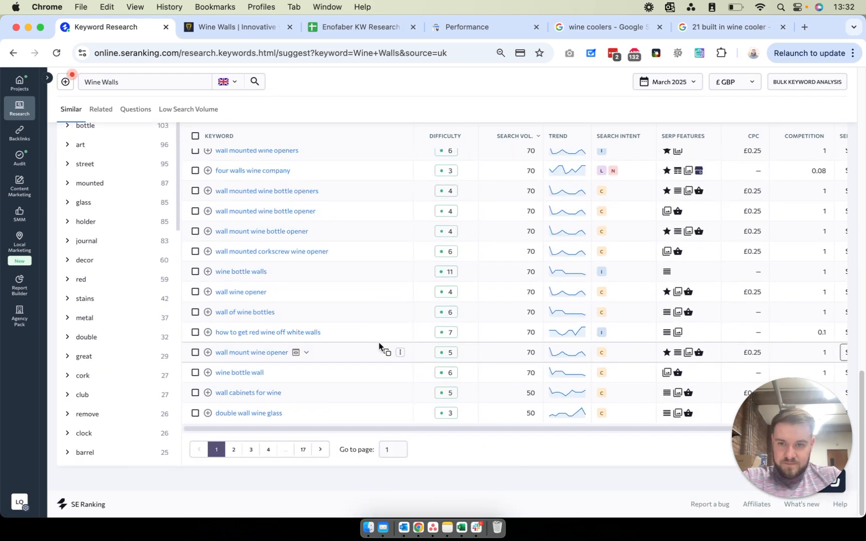
scroll(380, 346, "up", 10)
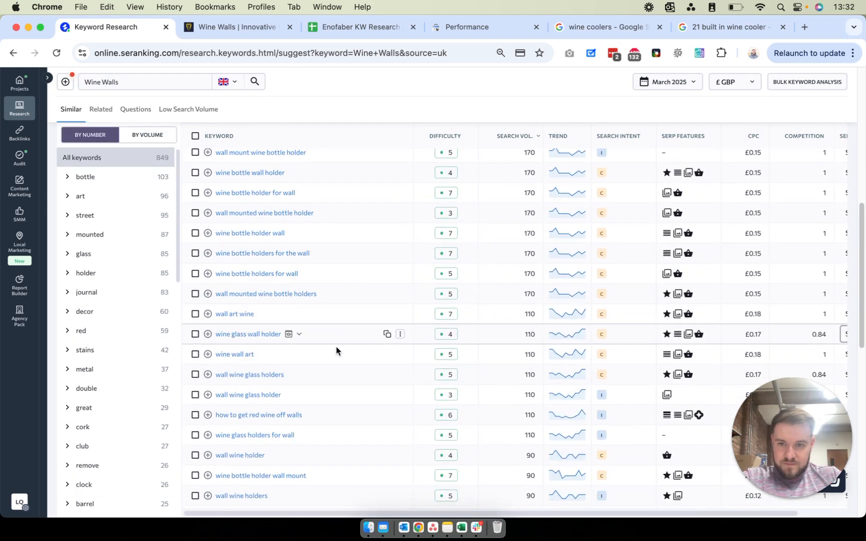
scroll(247, 305, "up", 3)
scroll(247, 306, "down", 6)
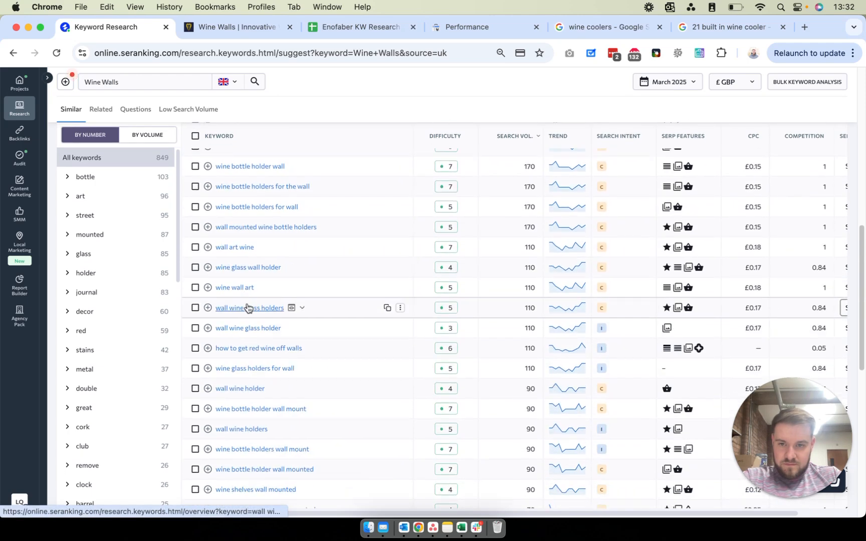
scroll(248, 307, "down", 5)
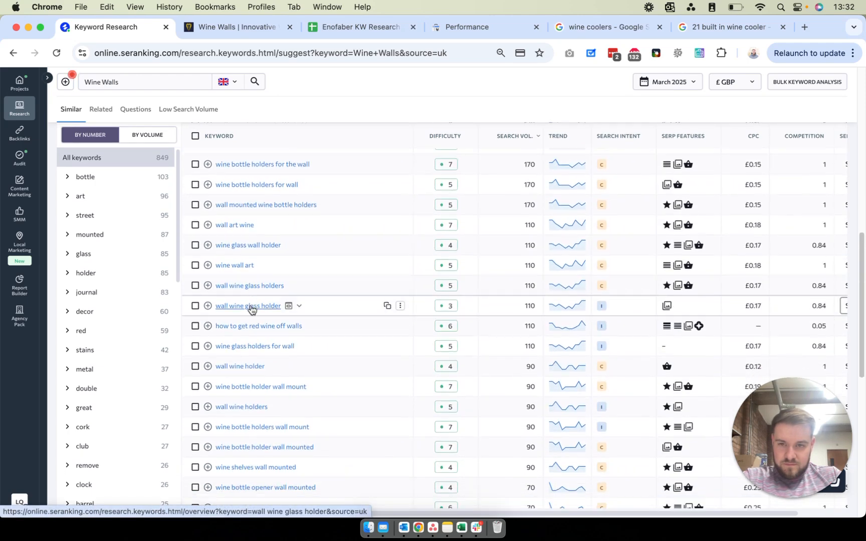
scroll(250, 311, "down", 10)
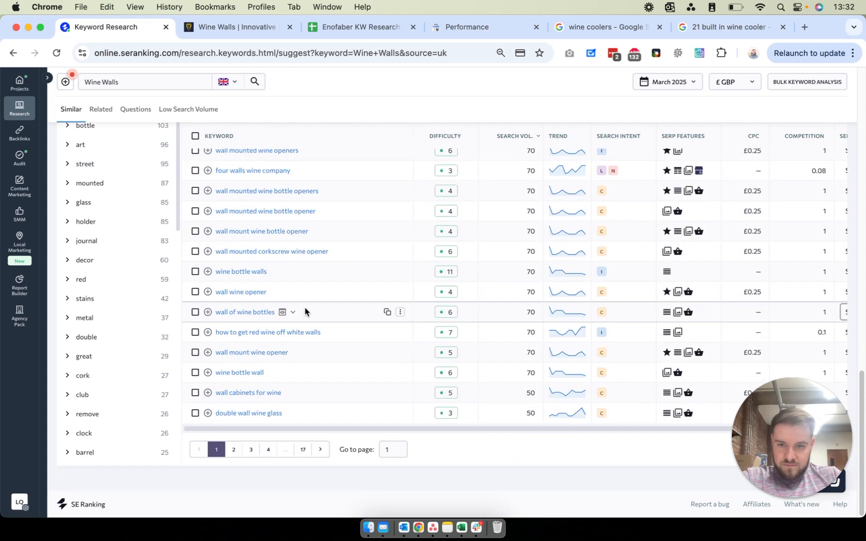
Select "Wine Walls", "wine wall", "wall wine bottle holder" and "wall wine bottle holders", leaving "wall wine holders metal" unselected
scroll(305, 312, "up", 15)
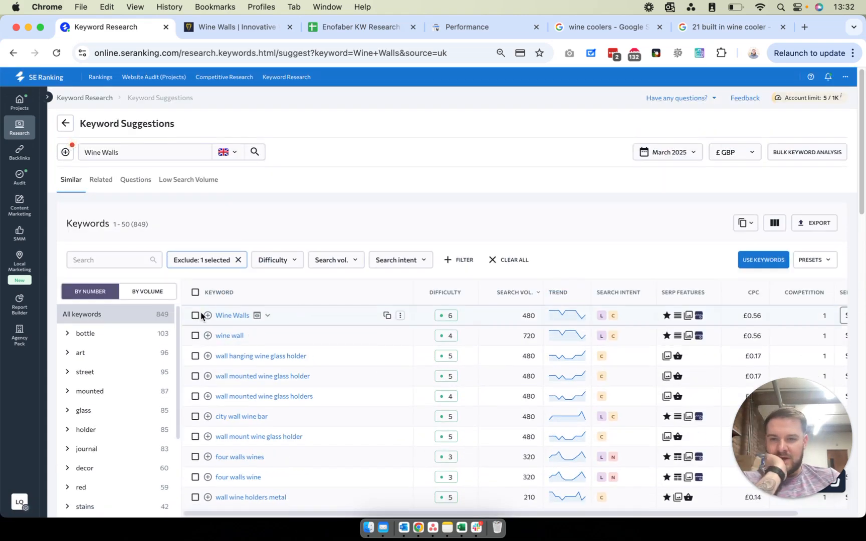
left_click(196, 315)
left_click(195, 335)
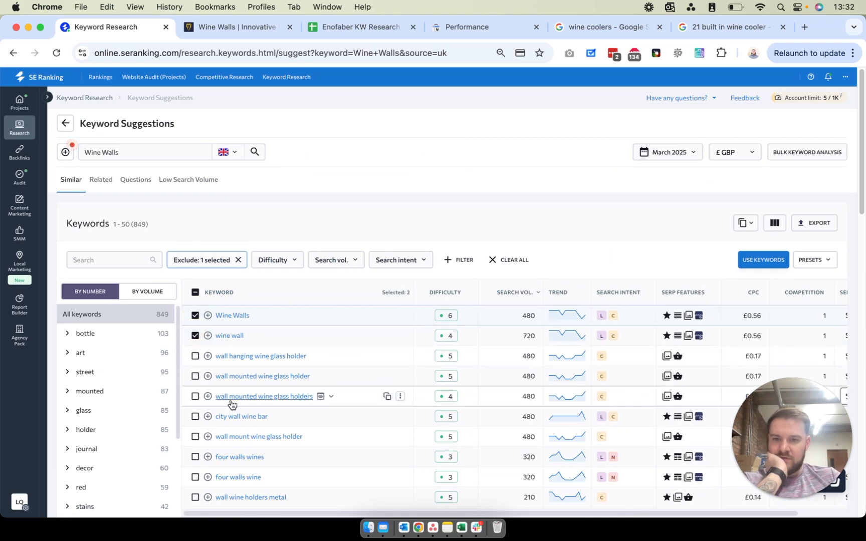
scroll(183, 430, "down", 5)
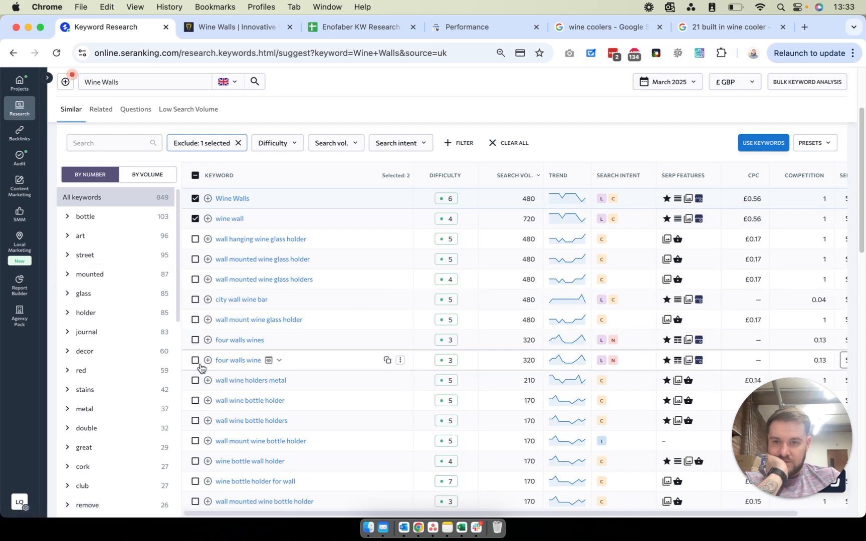
left_click(194, 380)
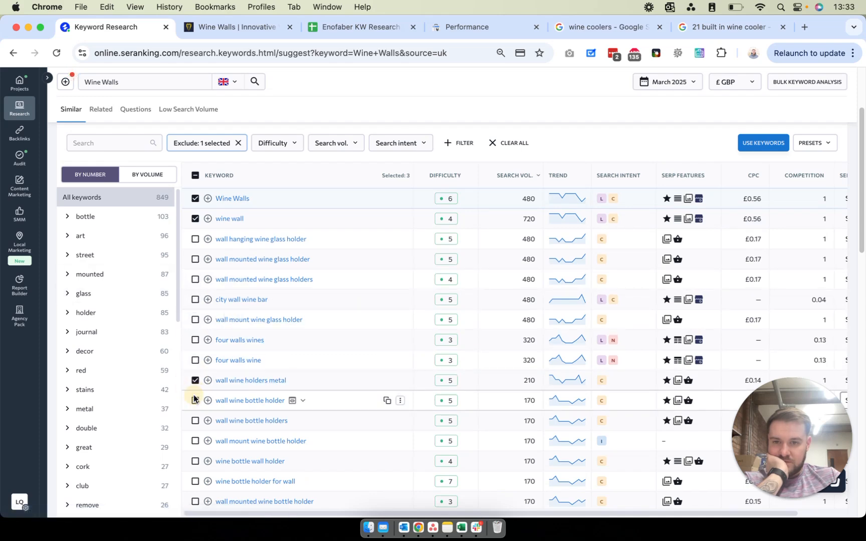
left_click(195, 420)
scroll(212, 419, "down", 5)
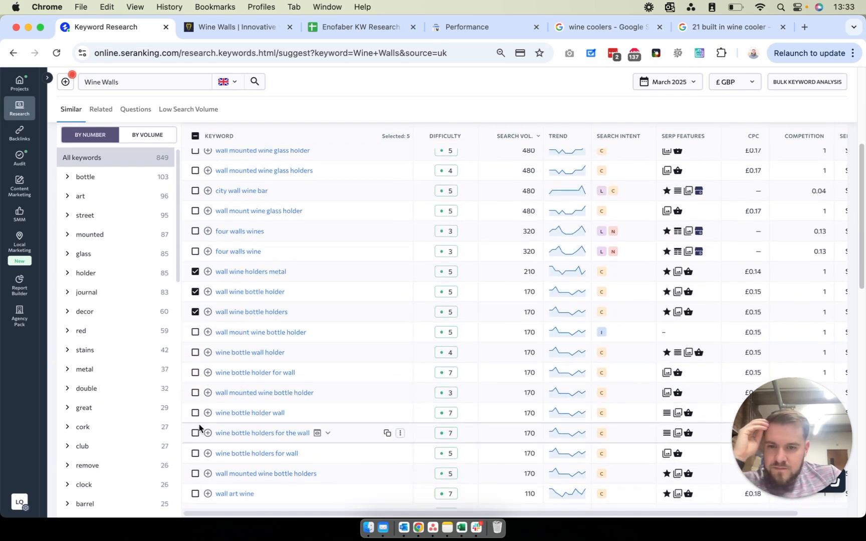
scroll(223, 300, "up", 3)
scroll(228, 296, "up", 2)
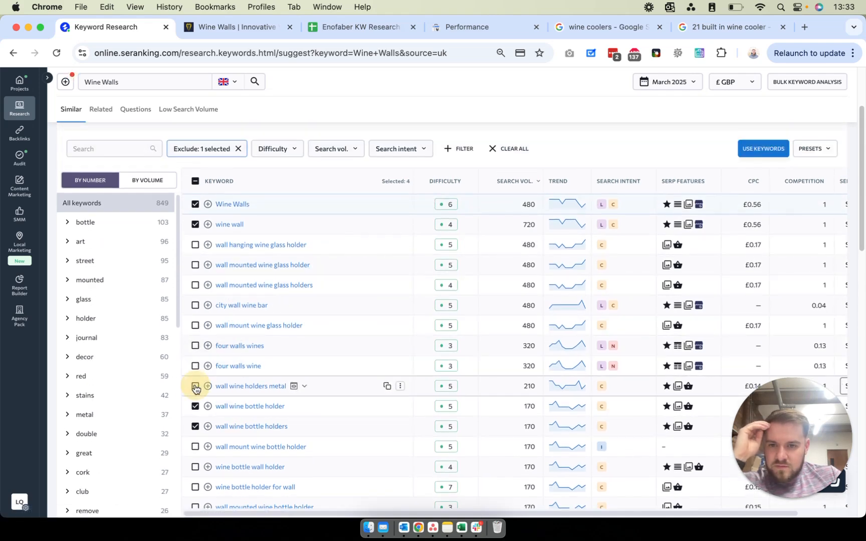
Select "wall mount wine bottle holder" and "wine bottle wall holder", leaving "wine bottle holder for wall" unselected
scroll(195, 388, "down", 5)
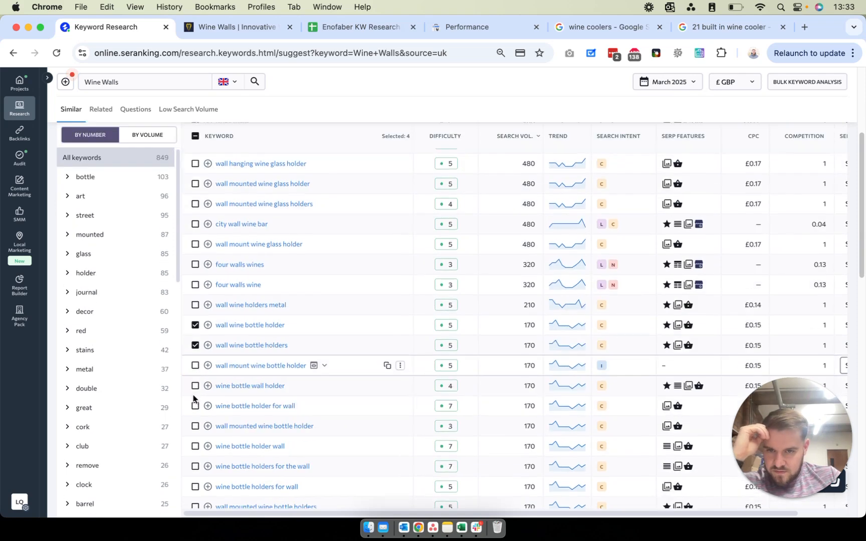
left_click(195, 328)
left_click(194, 348)
scroll(195, 371, "down", 1)
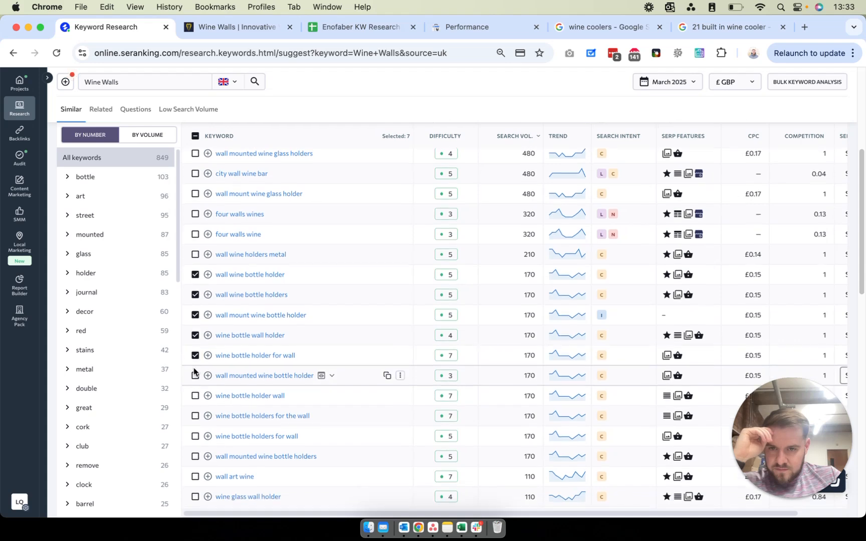
left_click(195, 356)
Further down the first page, select "wine bottle wall", "double wall wine glass", "wine bottle walls" and "wall of wine bottles"
scroll(194, 359, "down", 5)
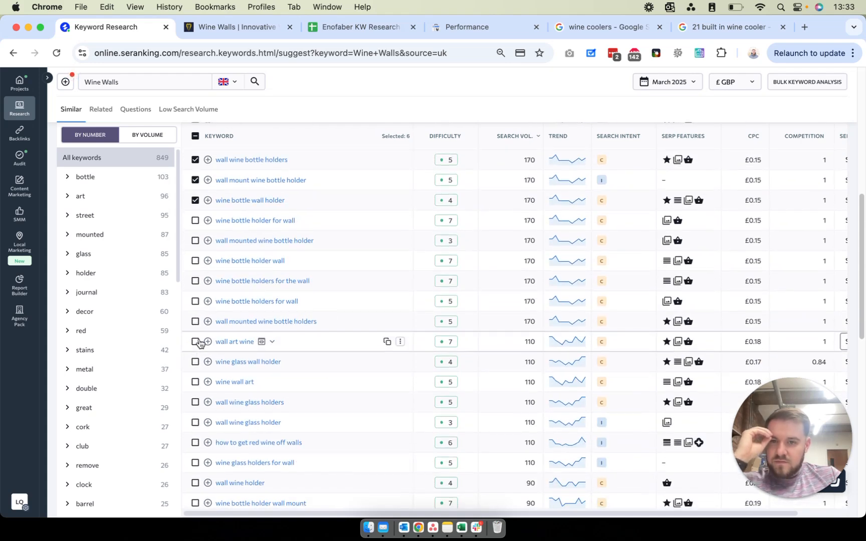
scroll(199, 342, "down", 3)
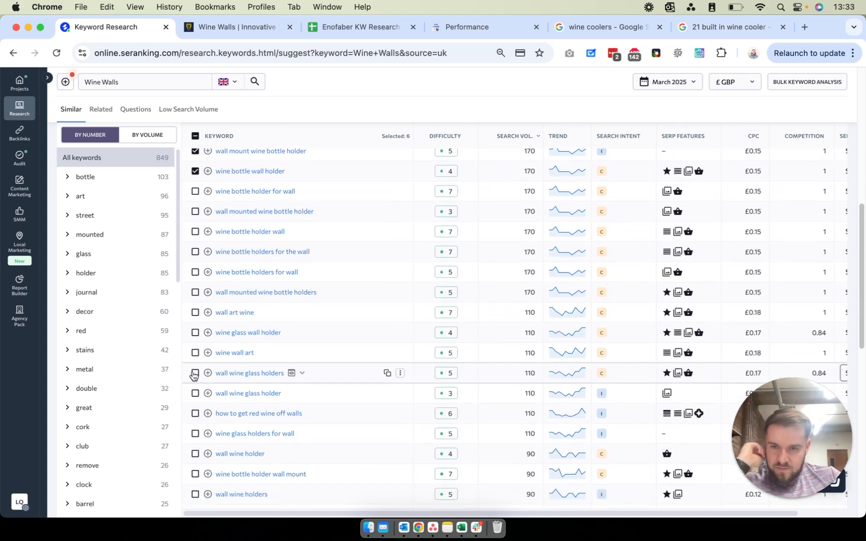
scroll(193, 376, "down", 4)
scroll(193, 376, "down", 4)
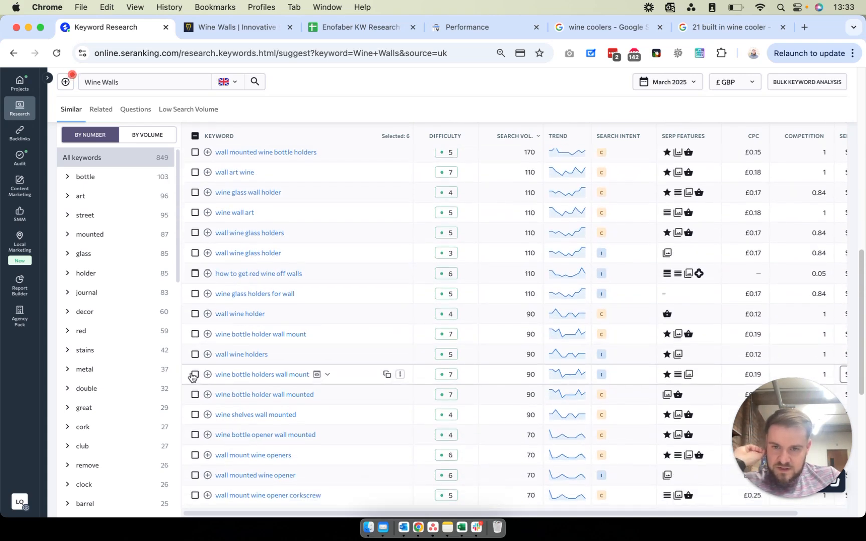
scroll(193, 380, "down", 8)
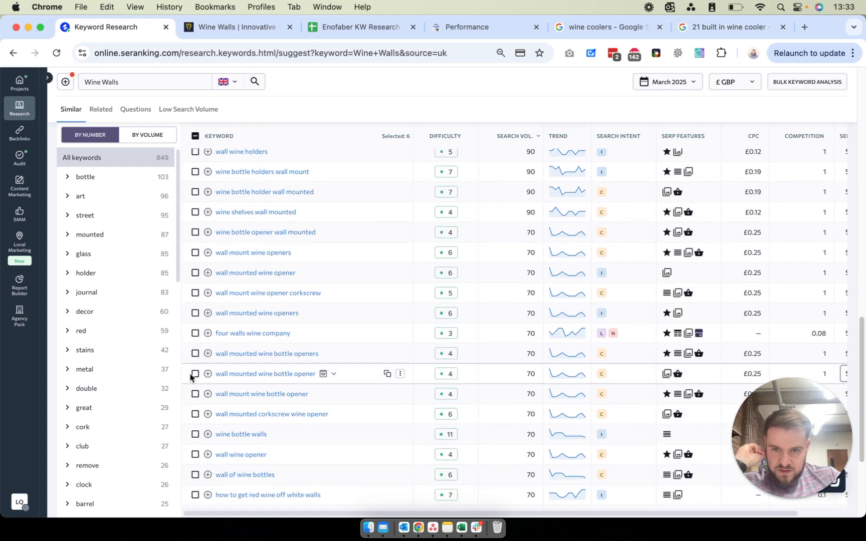
left_click(195, 425)
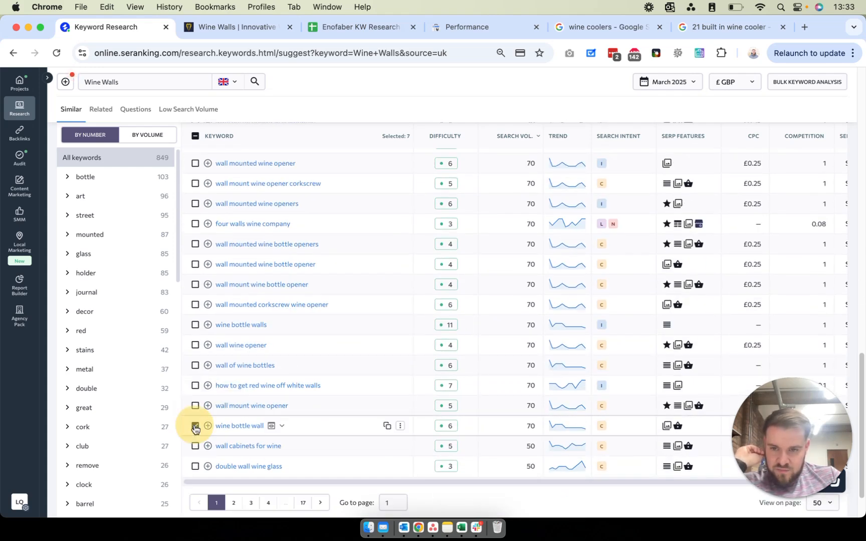
left_click(194, 468)
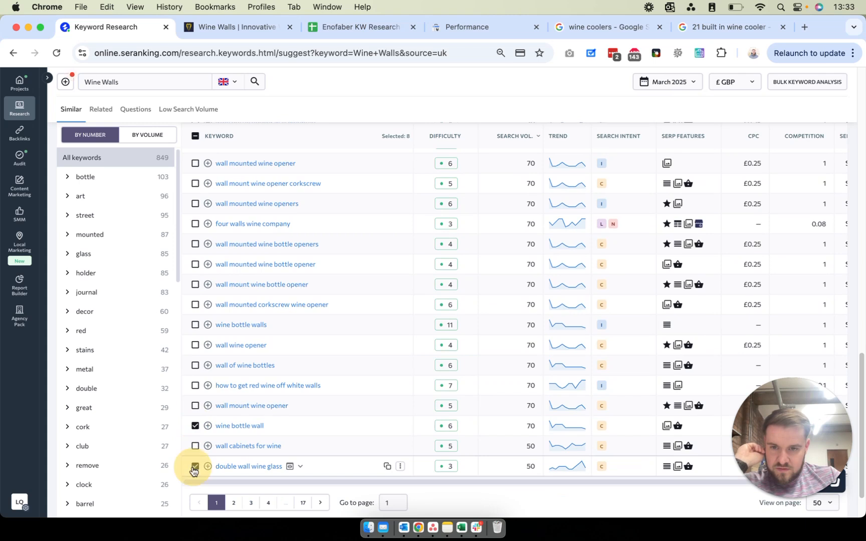
left_click(194, 326)
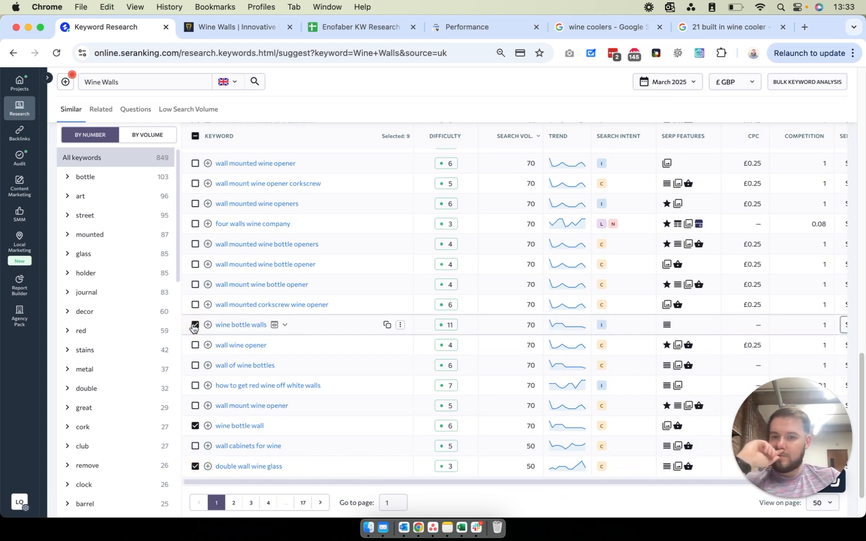
left_click(194, 367)
Add the selected Wine Walls keywords to the Enofaber Keyword Manager list
scroll(250, 351, "up", 15)
left_click(779, 262)
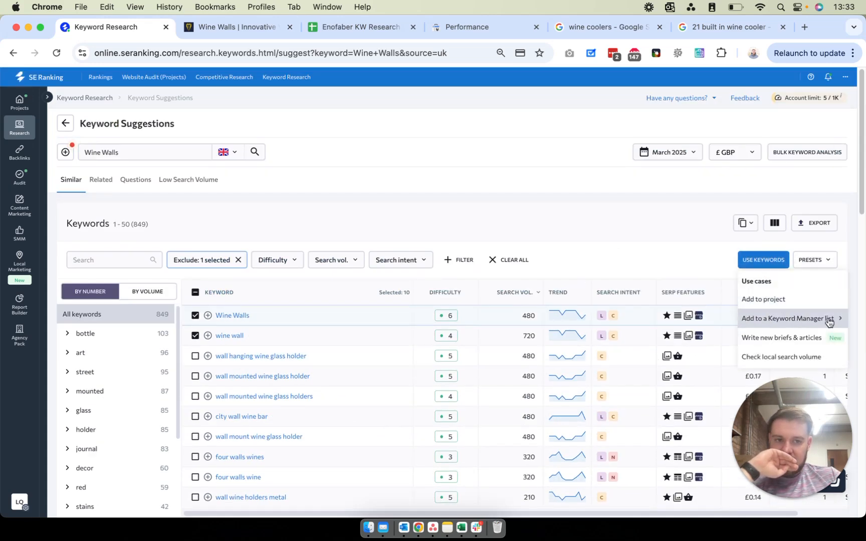
mouse_move(827, 322)
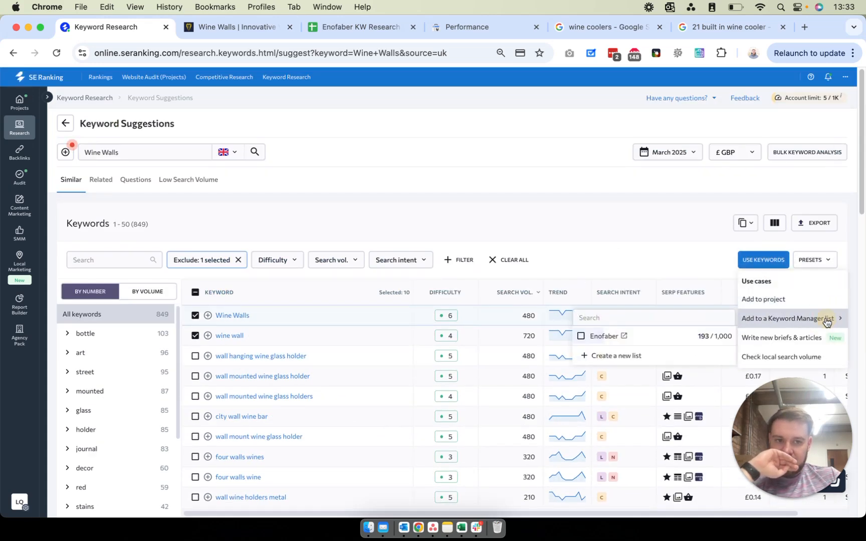
left_click(581, 336)
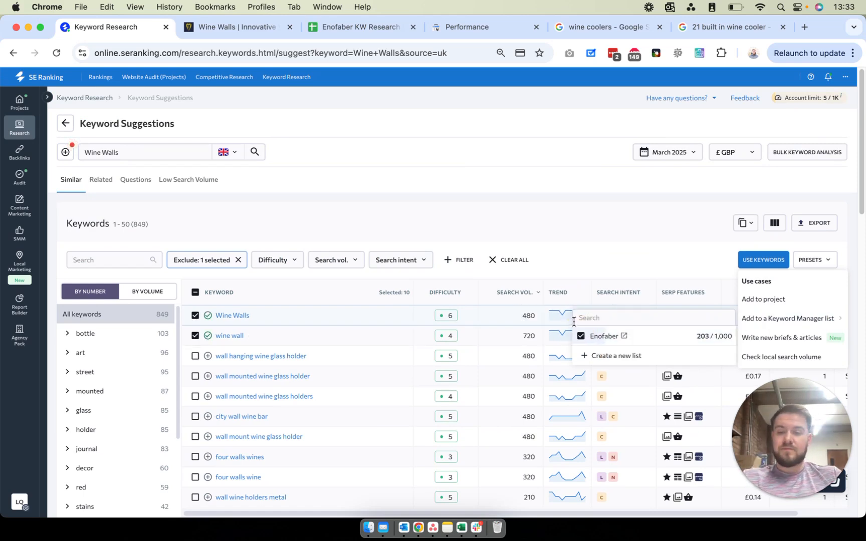
left_click(520, 216)
Open the second page of Wine Walls suggestions and select "wall wine cabinet", "wine wall cabinet" and "wine wall cabinets"
scroll(494, 266, "down", 15)
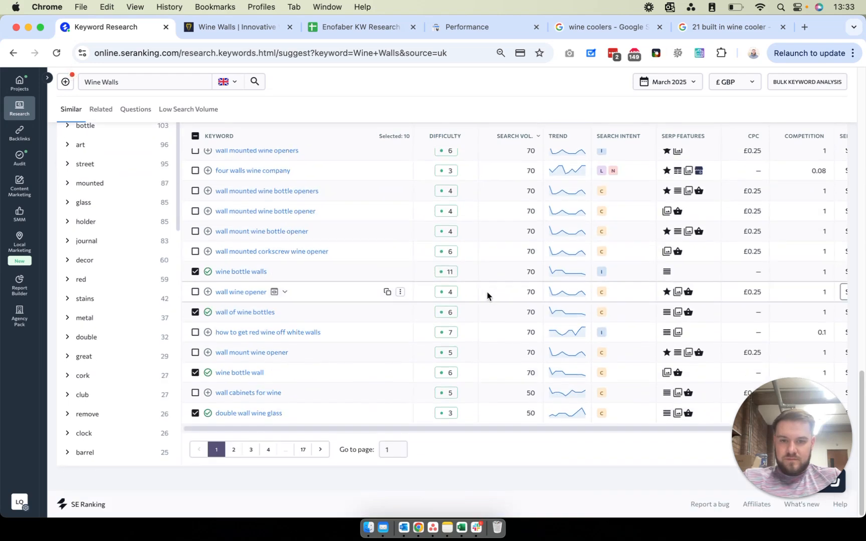
left_click(234, 450)
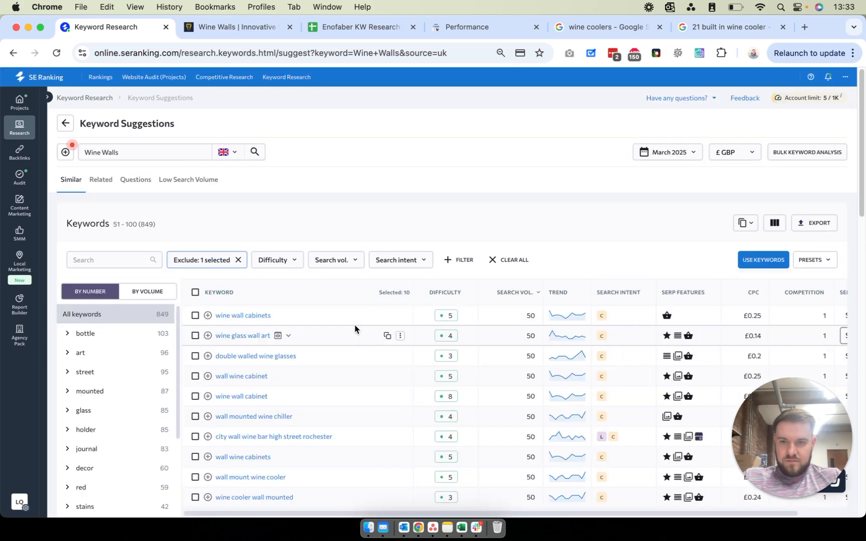
scroll(320, 330, "down", 5)
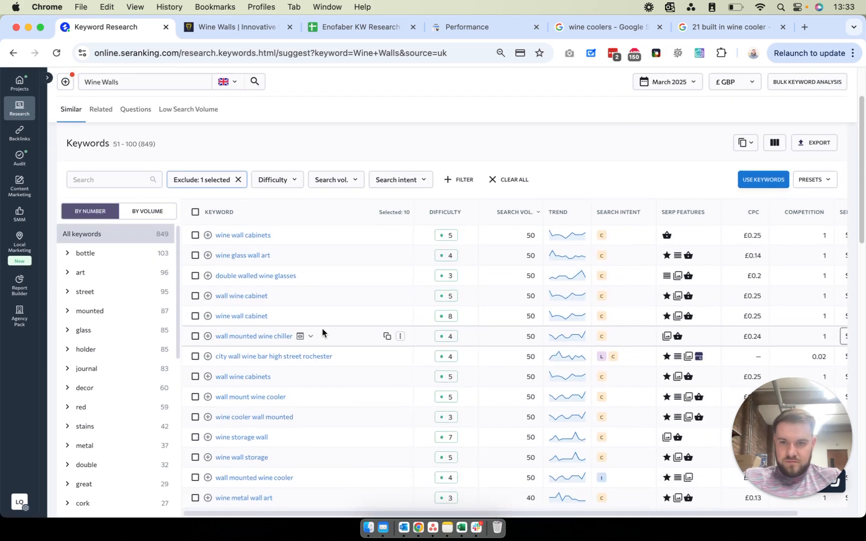
left_click(194, 227)
left_click(195, 247)
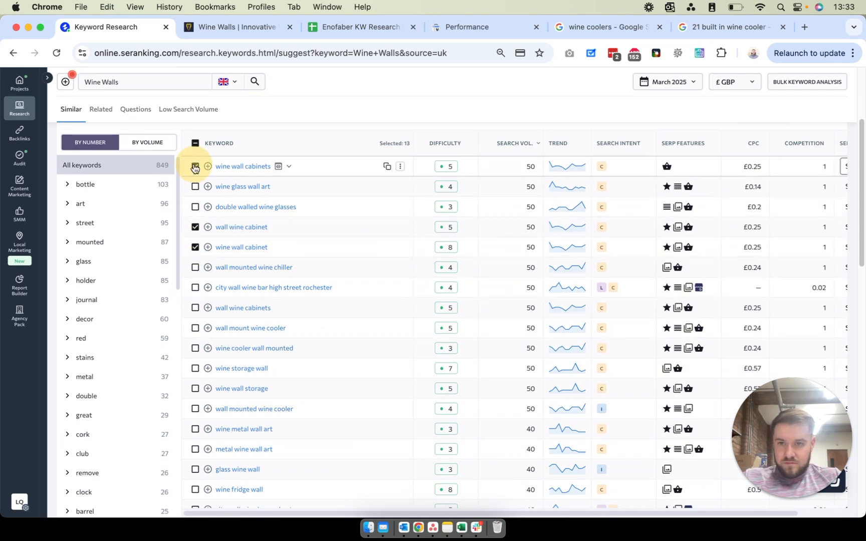
Select "wall wine cabinets", "wall mount wine cooler", "wine wall storage" and "wall mounted wine cooler" on the second page
scroll(229, 259, "down", 1)
left_click(195, 285)
left_click(195, 306)
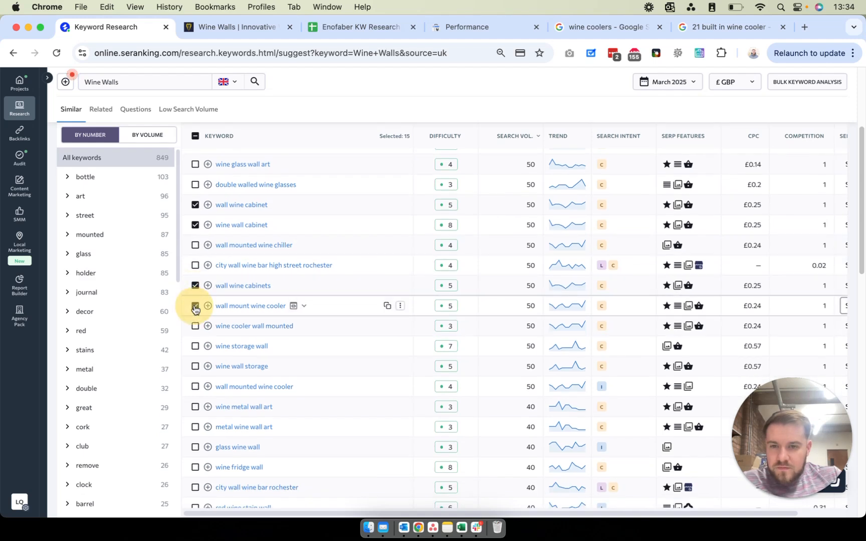
left_click(195, 366)
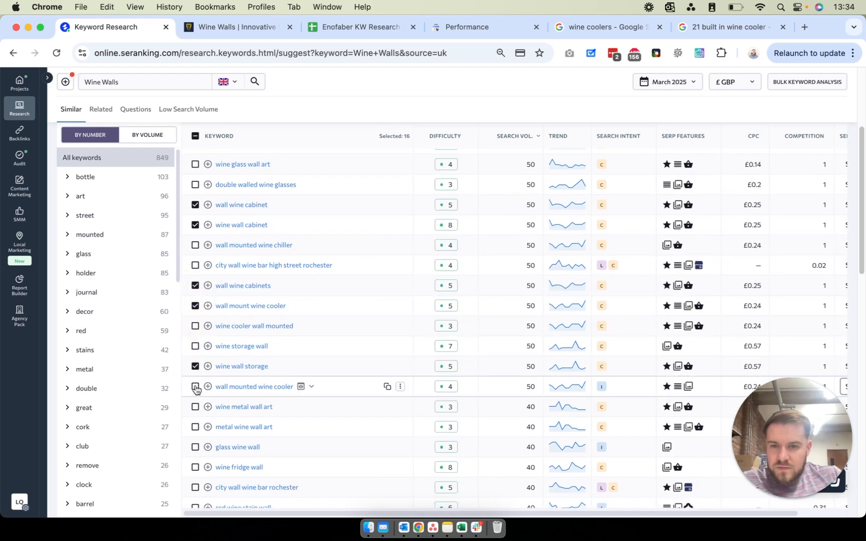
left_click(195, 387)
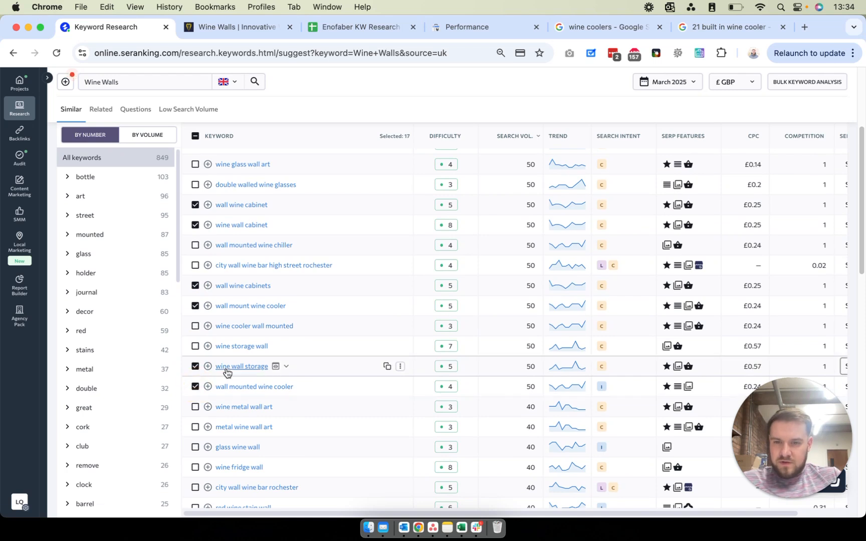
Select "wine fridge wall", "wall wine display" and "wine wall display" among the second-page suggestions
scroll(210, 341, "down", 1)
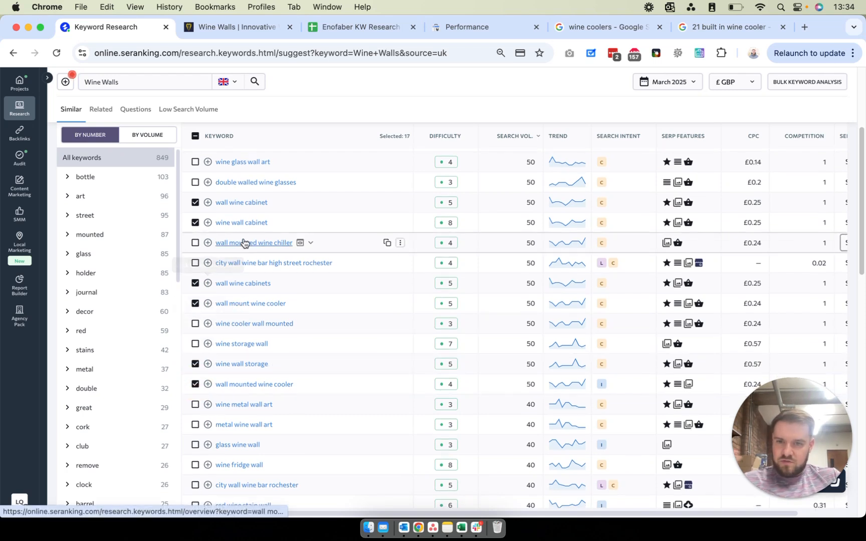
scroll(251, 421, "down", 3)
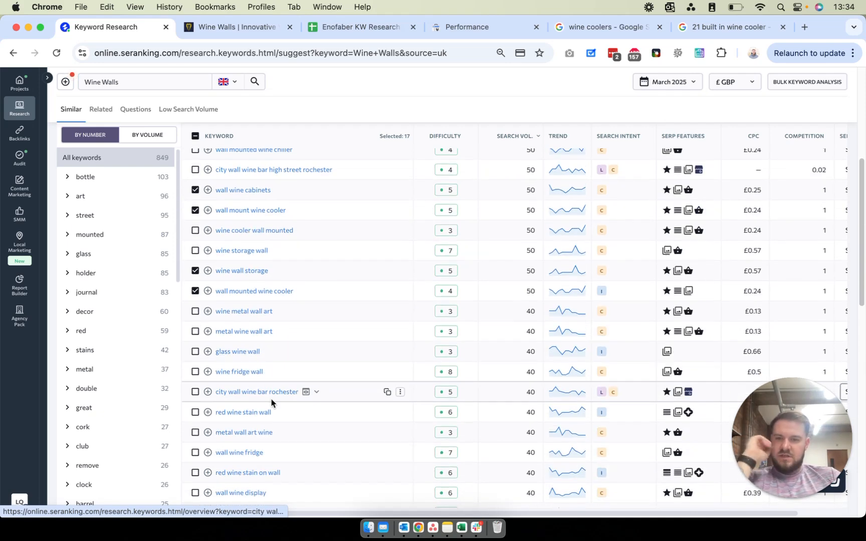
left_click(195, 373)
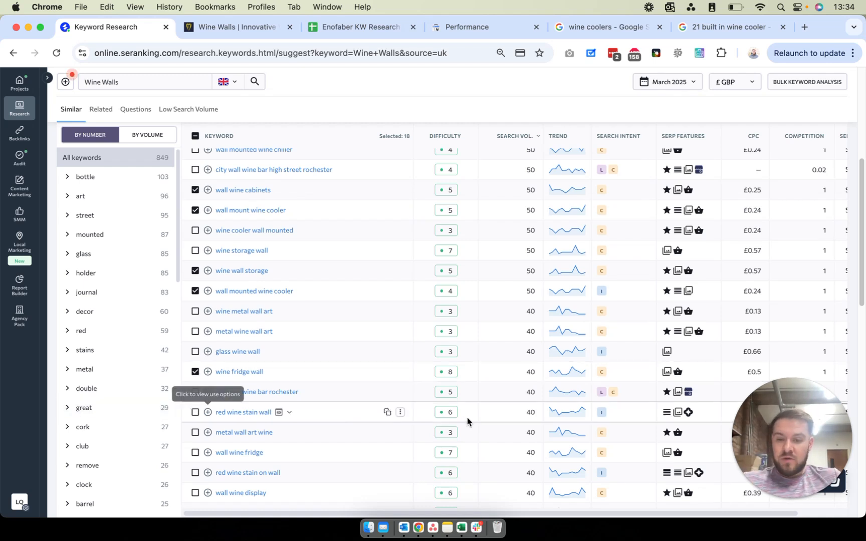
scroll(286, 455, "down", 1)
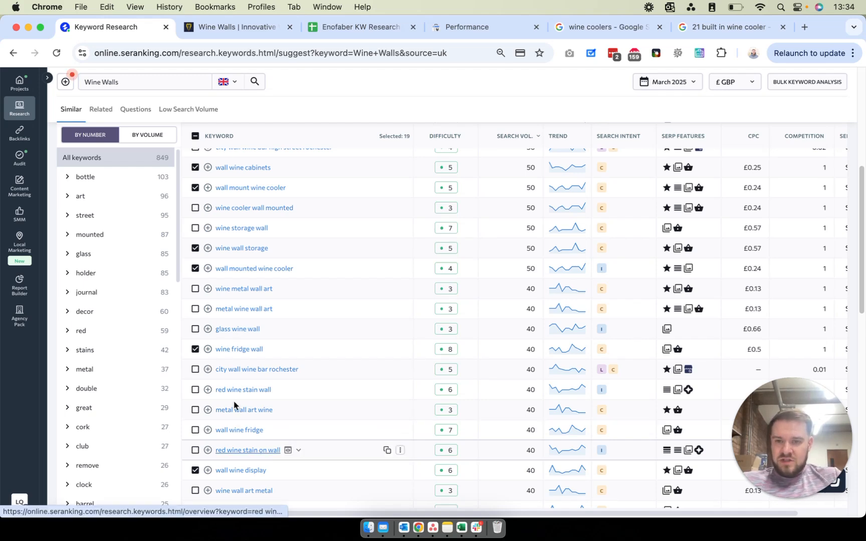
scroll(252, 451, "down", 4)
left_click(195, 412)
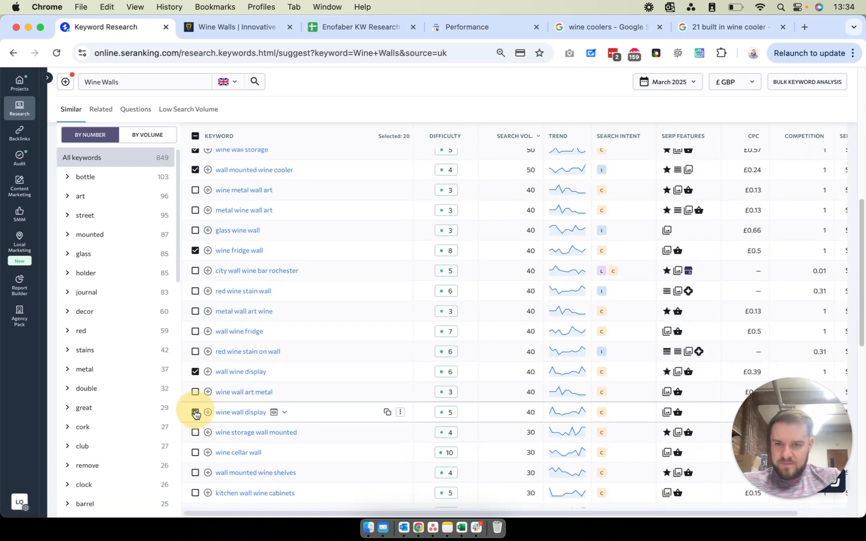
Select "wall mounted wine storage", "wall mounted wine shelf", "wine cellar wall" and "wine storage wall mounted" on the second page
scroll(194, 443, "down", 1)
scroll(195, 444, "down", 1)
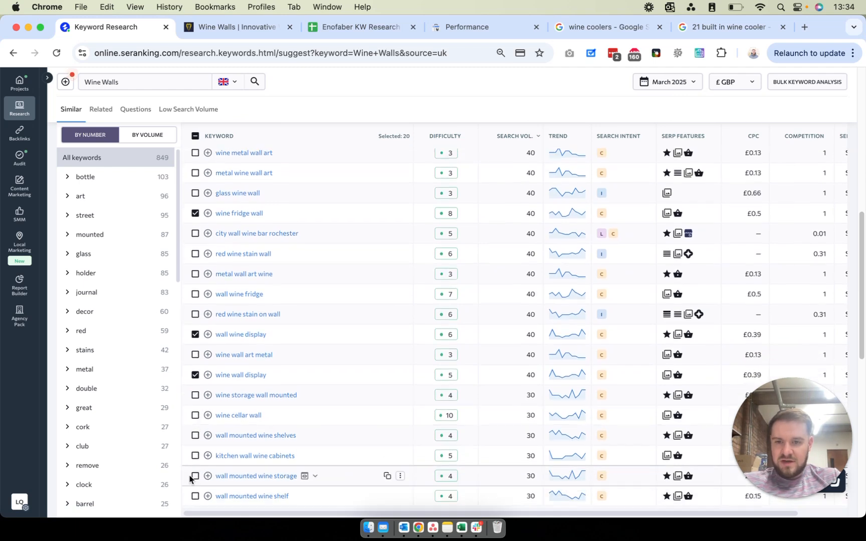
scroll(194, 476, "down", 1)
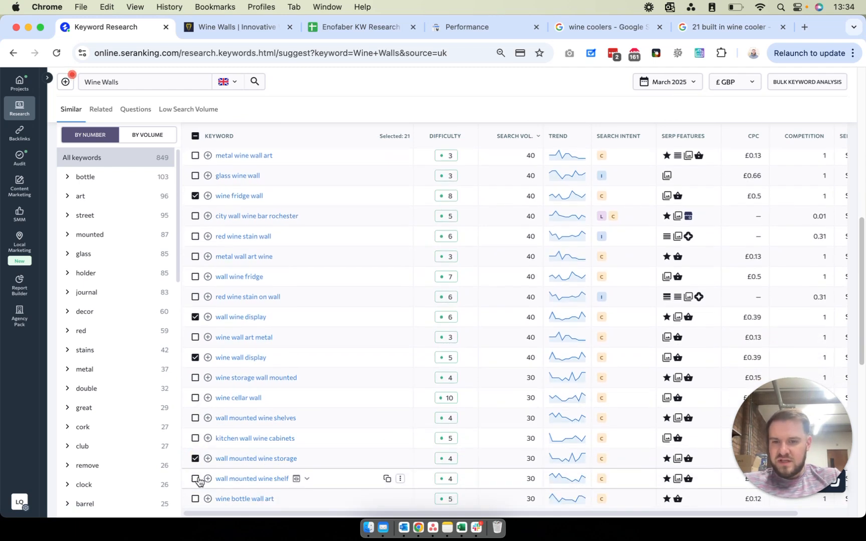
left_click(195, 397)
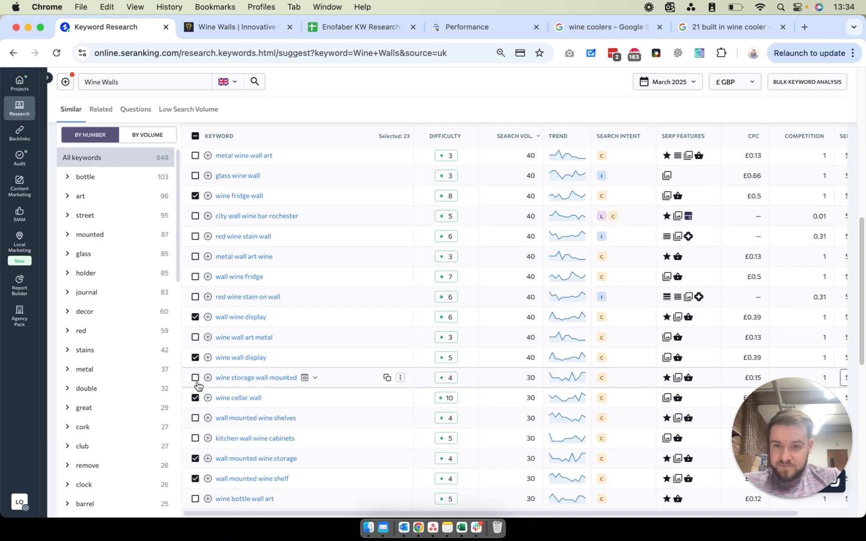
scroll(194, 380, "down", 7)
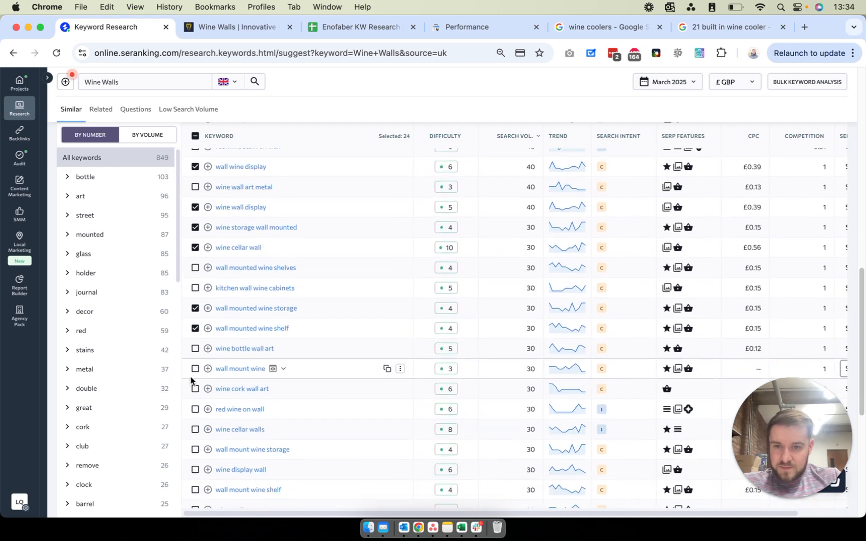
scroll(189, 374, "down", 5)
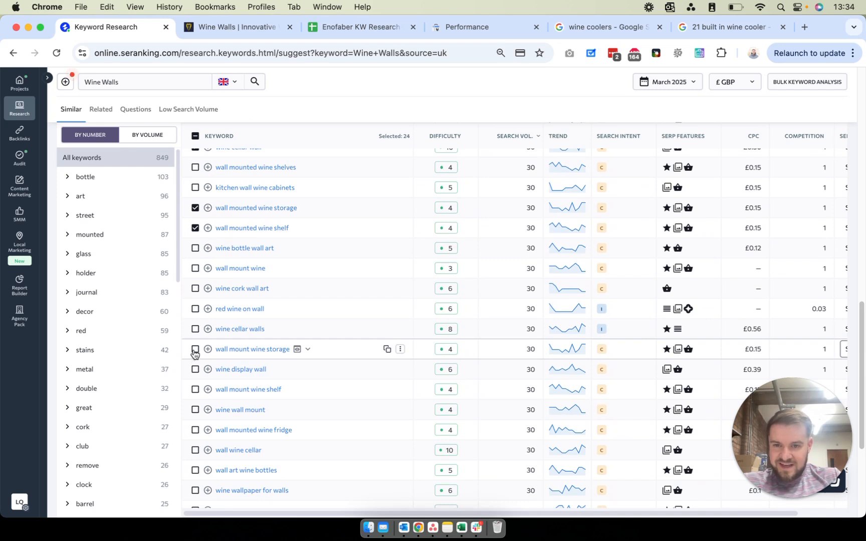
Select "wall mounted wine fridge", "wall wine storage", "wall mounted wine" and "wall wine cellar" on the second page of Wine Walls suggestions
left_click(195, 430)
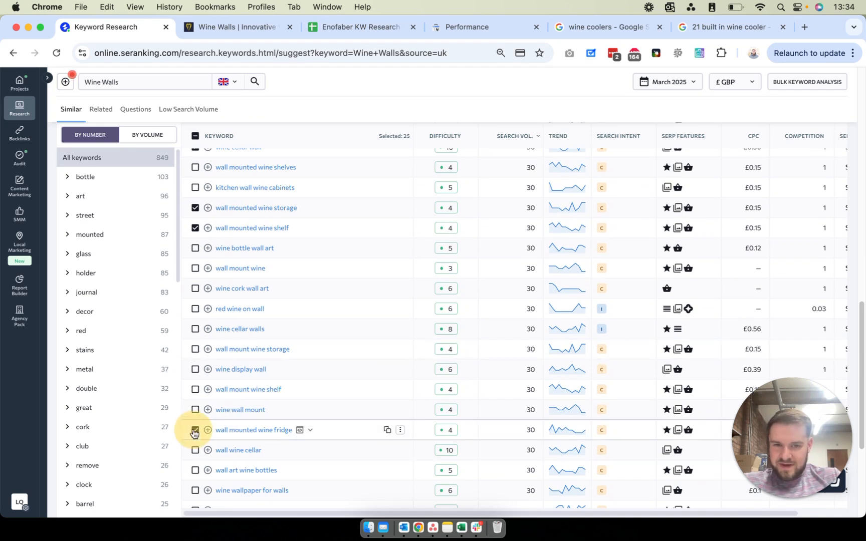
scroll(181, 433, "down", 4)
scroll(176, 435, "down", 4)
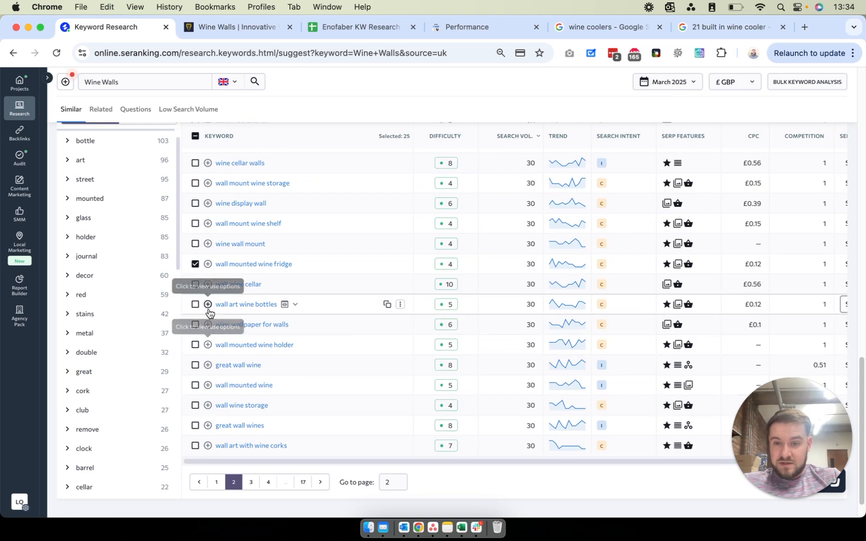
left_click(195, 406)
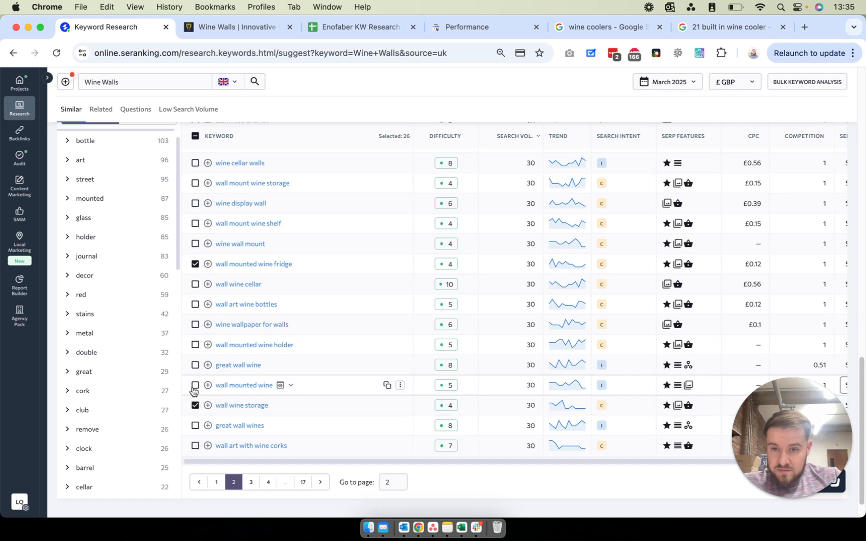
left_click(195, 385)
left_click(195, 284)
Select "wine display wall" and "wine cellar walls" among the second-page Wine Walls suggestions
scroll(195, 286, "up", 3)
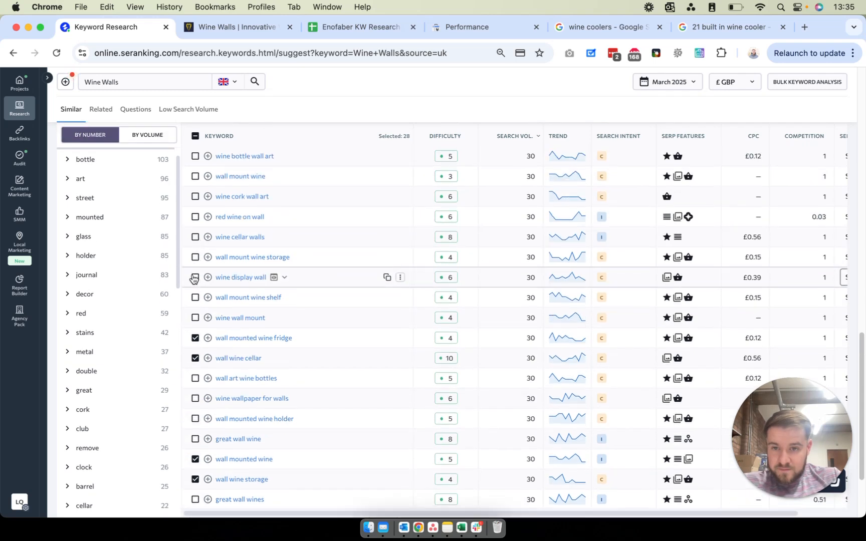
left_click(195, 277)
scroll(187, 296, "up", 2)
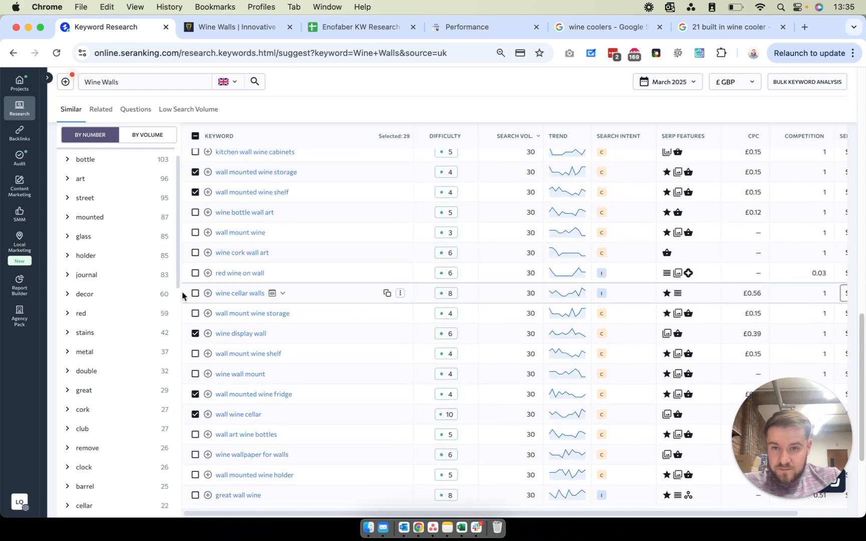
left_click(194, 295)
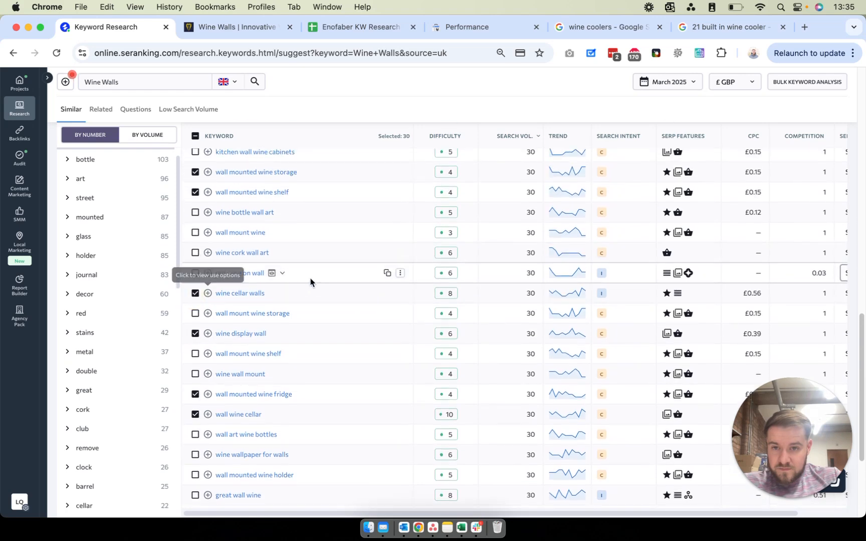
Add the selected second-page Wine Walls keywords to the Enofaber Keyword Manager list
scroll(281, 270, "down", 4)
scroll(300, 276, "up", 18)
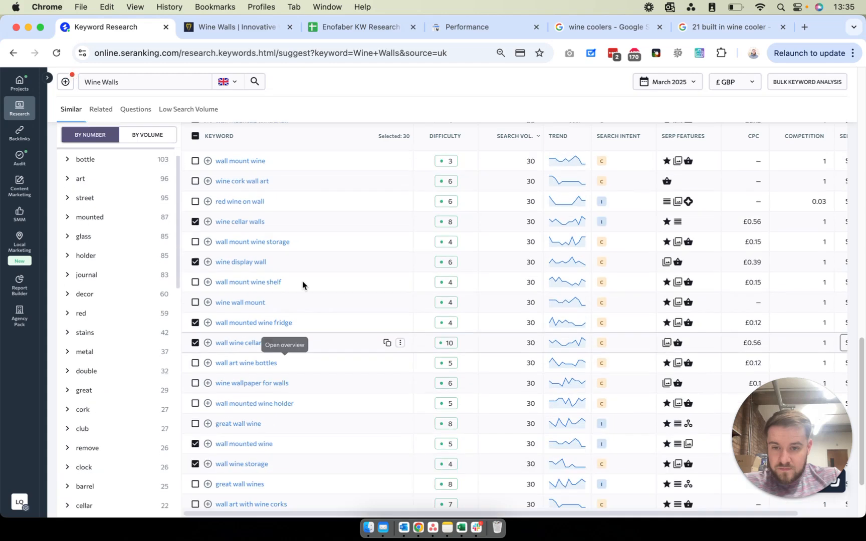
left_click(763, 259)
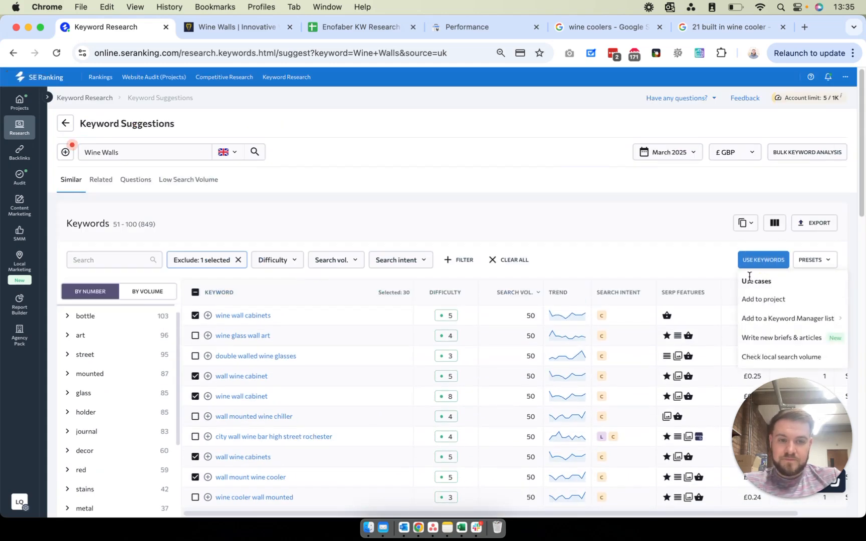
mouse_move(788, 320)
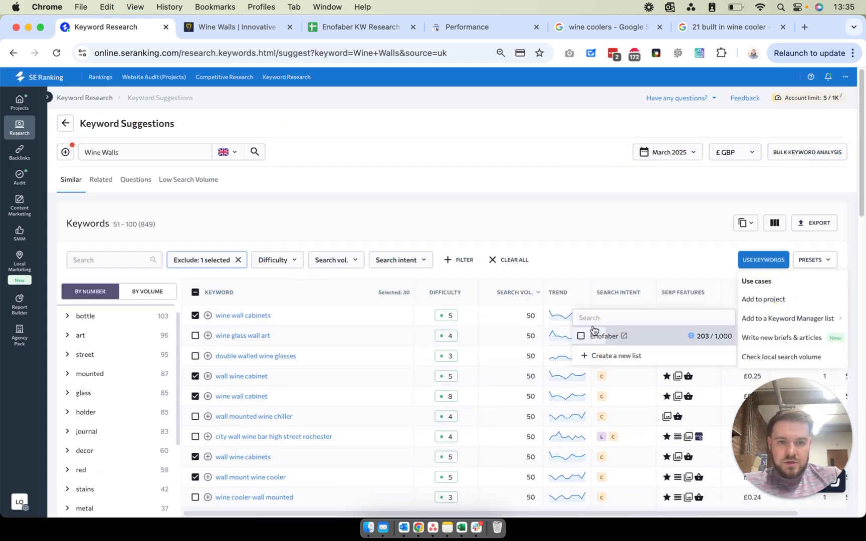
left_click(582, 336)
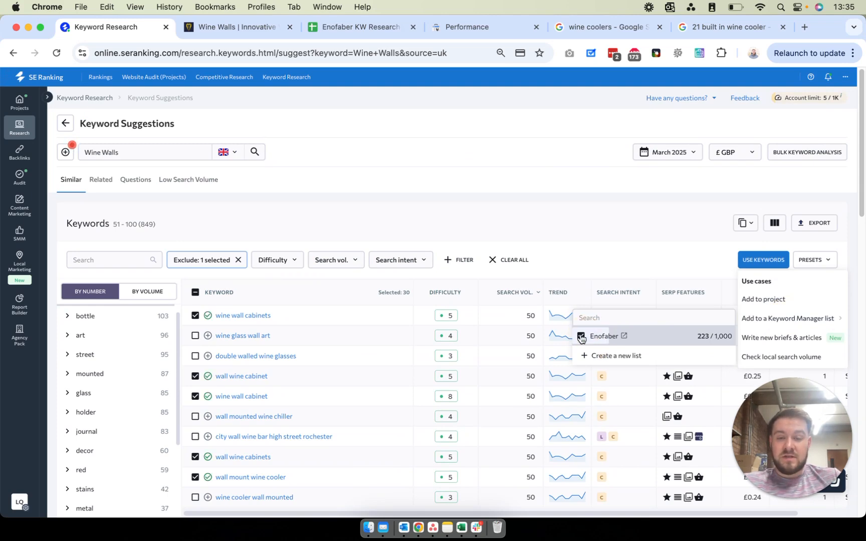
Switch to the Enofaber KW Research Document in Google Sheets and check the collections on the Collections sheet
left_click(343, 25)
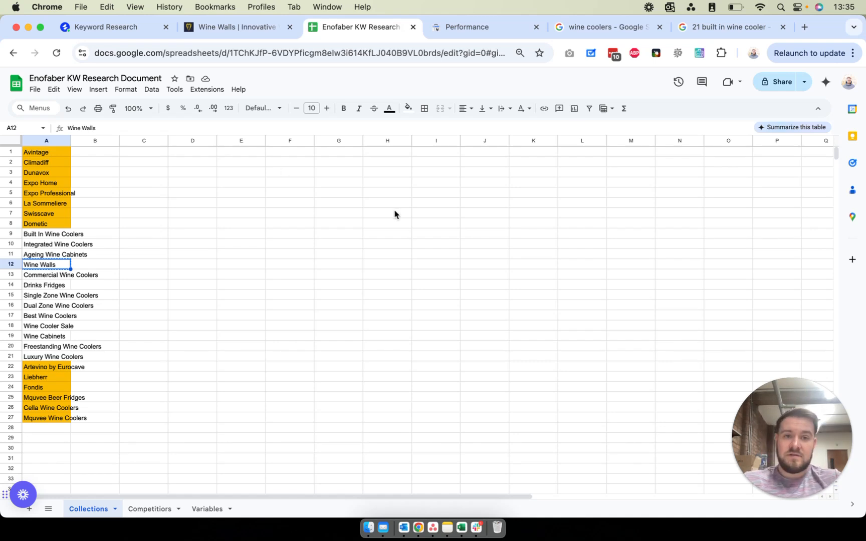
left_click(793, 449)
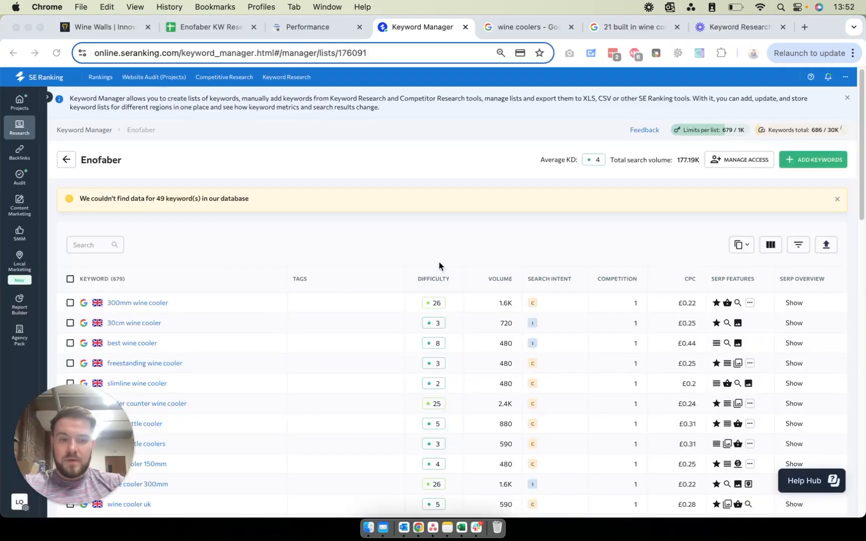
left_click_drag(81, 436, 816, 426)
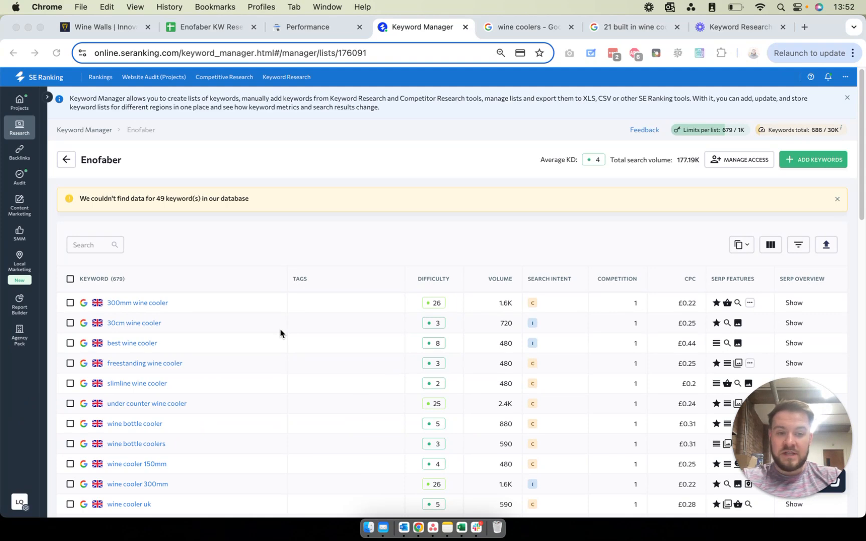
Look through the keywords saved in the Enofaber Keyword Manager list, including their difficulty, volume and search intent
scroll(321, 312, "down", 5)
scroll(310, 309, "down", 10)
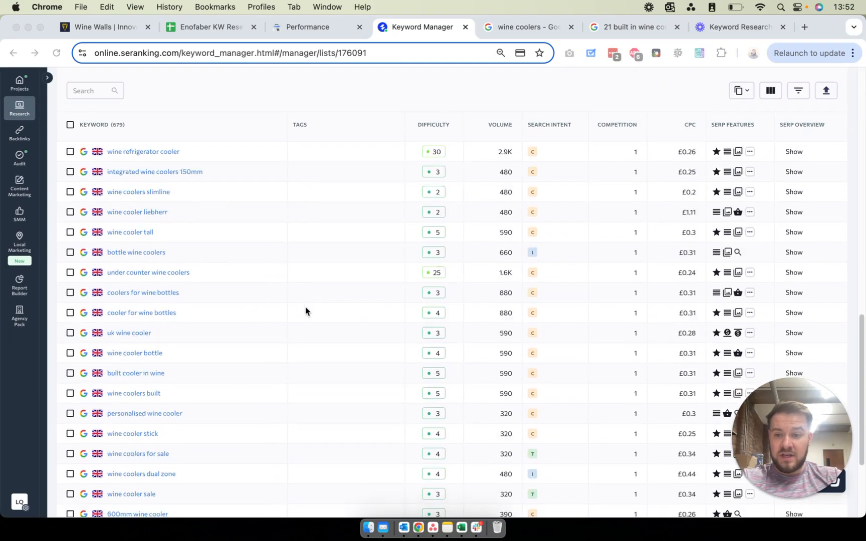
scroll(304, 309, "up", 15)
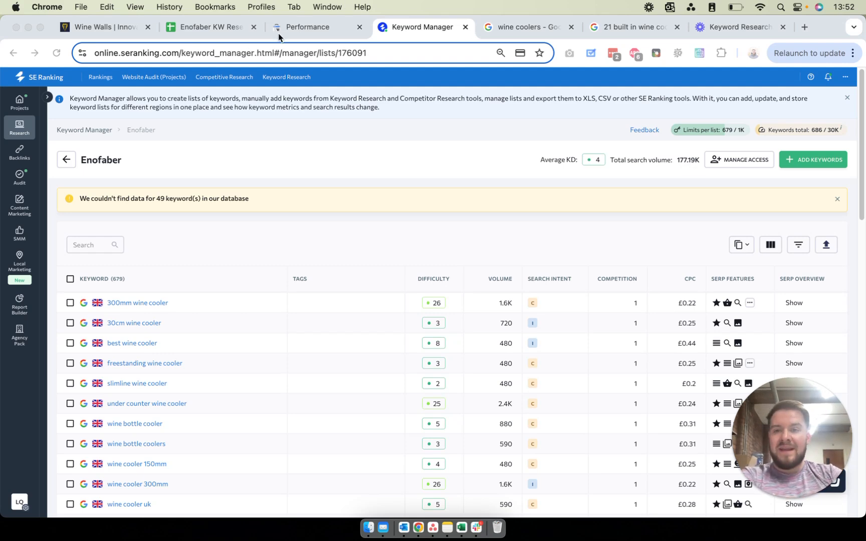
In the Enofaber KW Research Document, review the brand collections in A22:A27 and the product collections in A9:A20
left_click(189, 27)
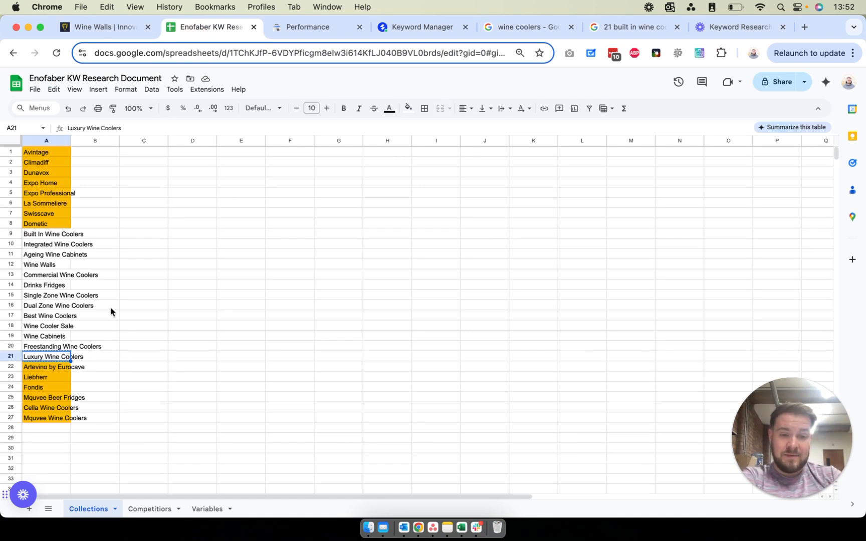
left_click_drag(50, 368, 49, 417)
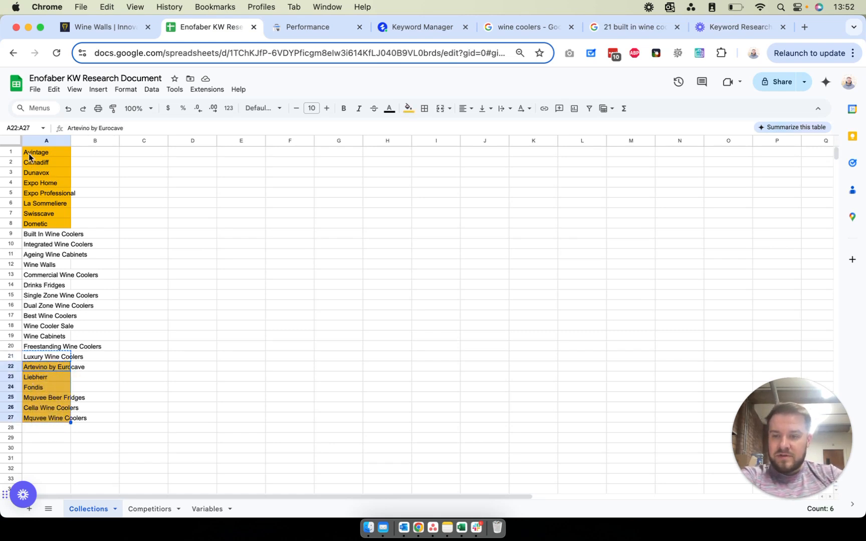
left_click_drag(46, 234, 41, 353)
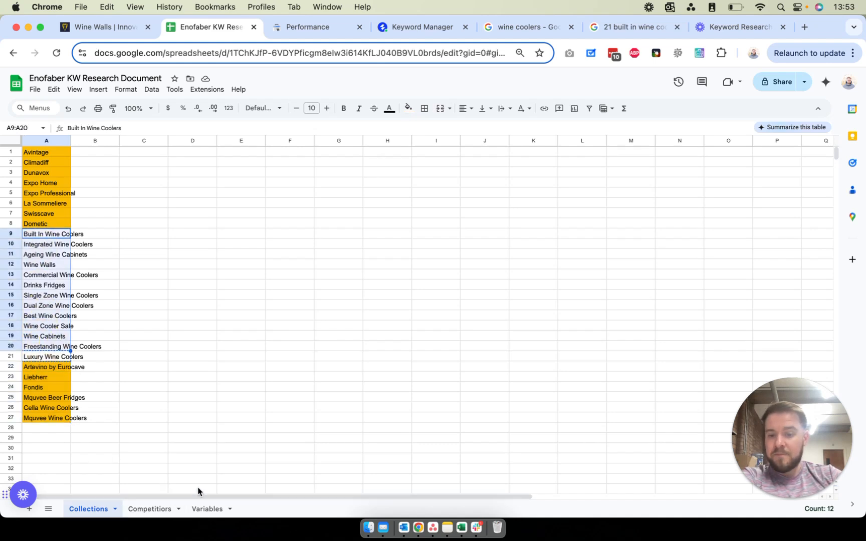
Examine the keyword variables on the Variables sheet and the competitor websites on the Competitiors sheet
left_click(194, 511)
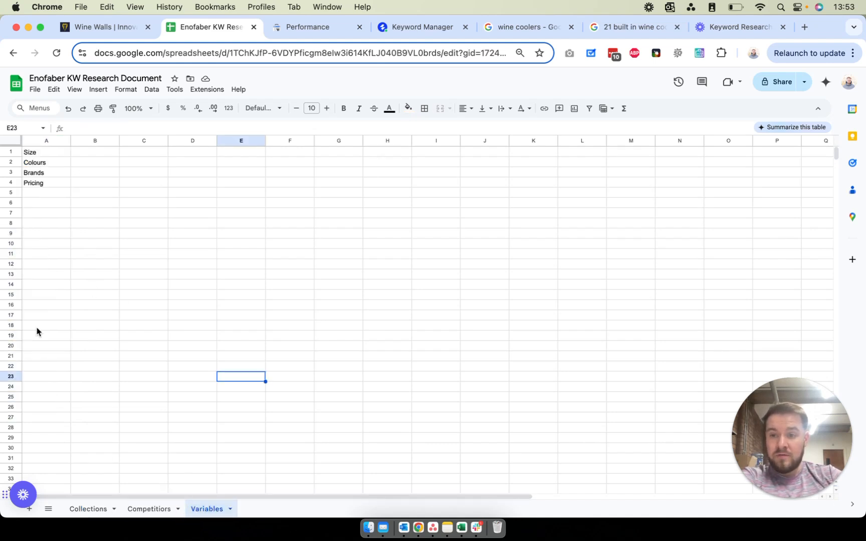
left_click(133, 509)
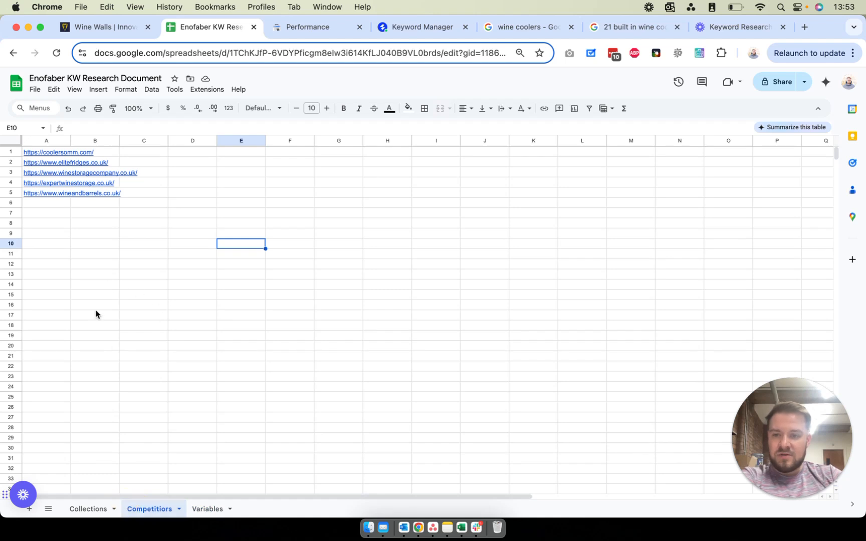